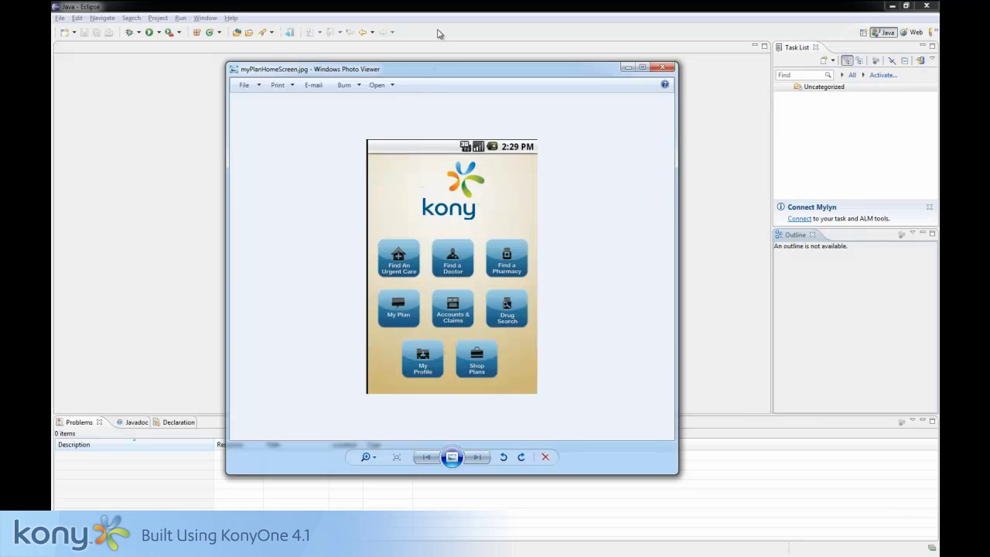
Step: Close the home screen mockup image and switch Eclipse to the Kony perspective
{"action": "key", "text": "alt+F4"}
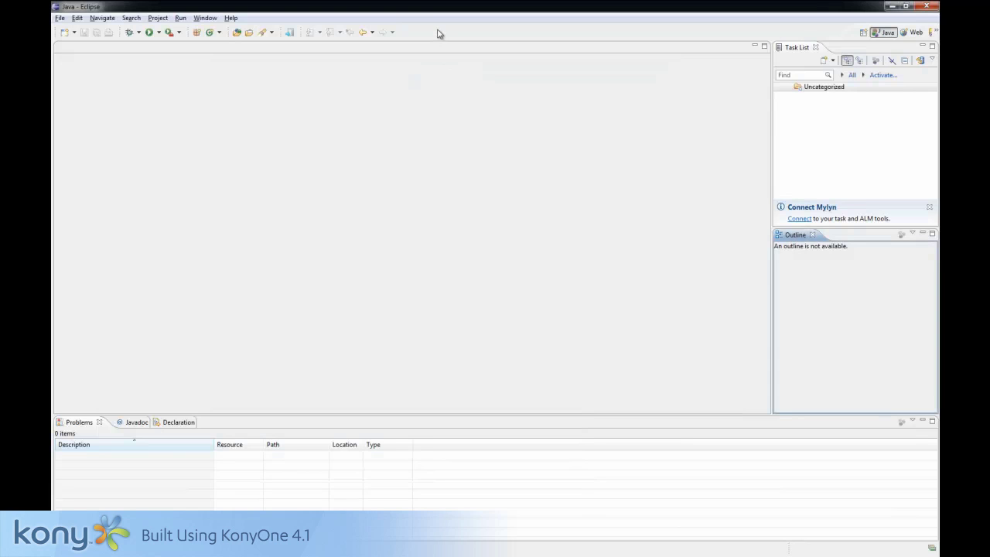
{"action": "left_click", "coordinate": [206, 19]}
{"action": "mouse_move", "coordinate": [245, 61]}
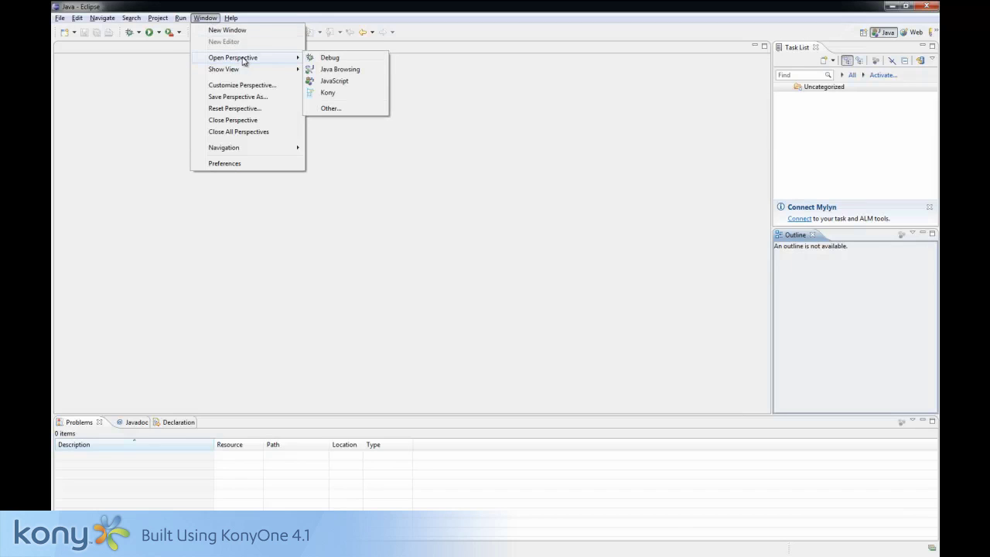
{"action": "left_click", "coordinate": [344, 108]}
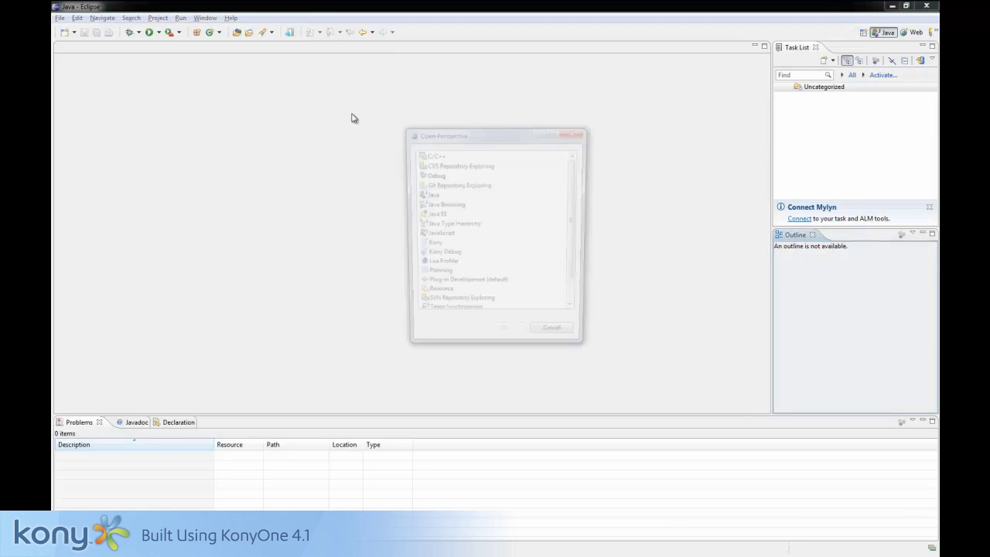
{"action": "left_click", "coordinate": [443, 254]}
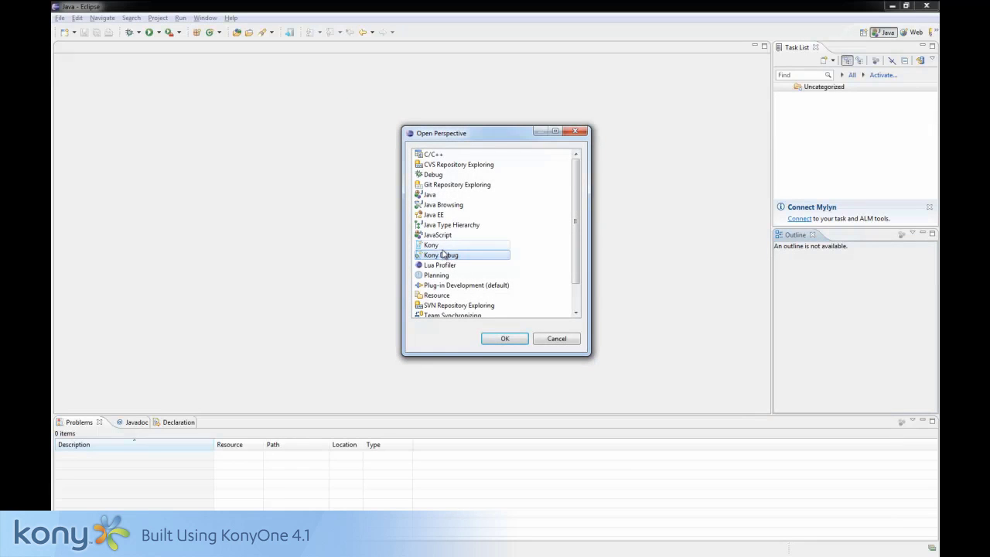
{"action": "left_click", "coordinate": [437, 244]}
{"action": "left_click", "coordinate": [505, 338]}
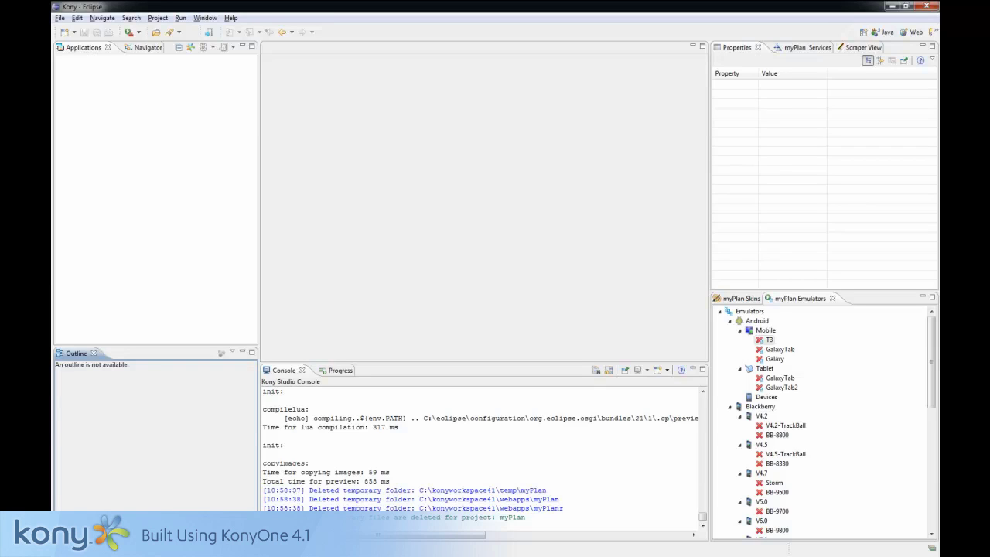
Step: Create a new Kony application named myPlan
{"action": "right_click", "coordinate": [95, 86]}
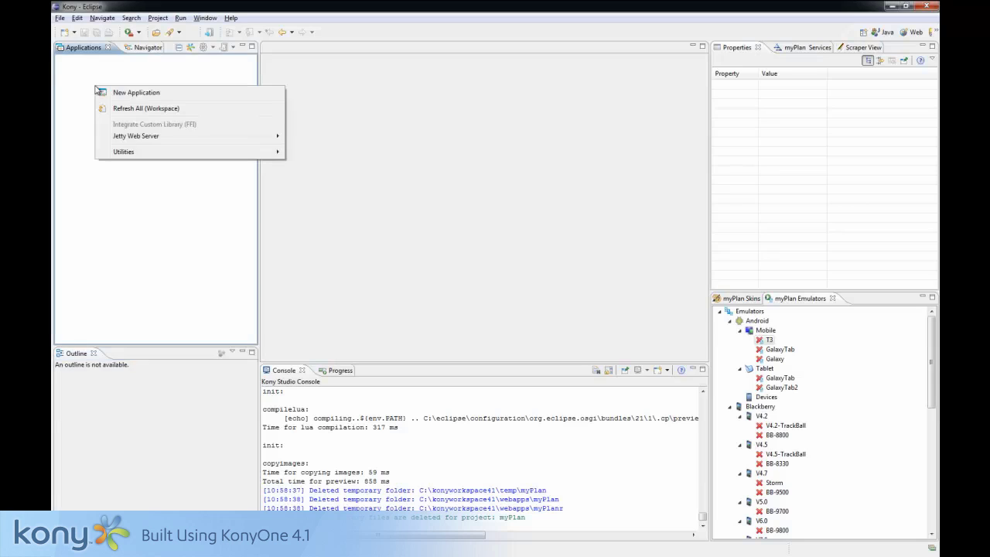
{"action": "left_click", "coordinate": [121, 95]}
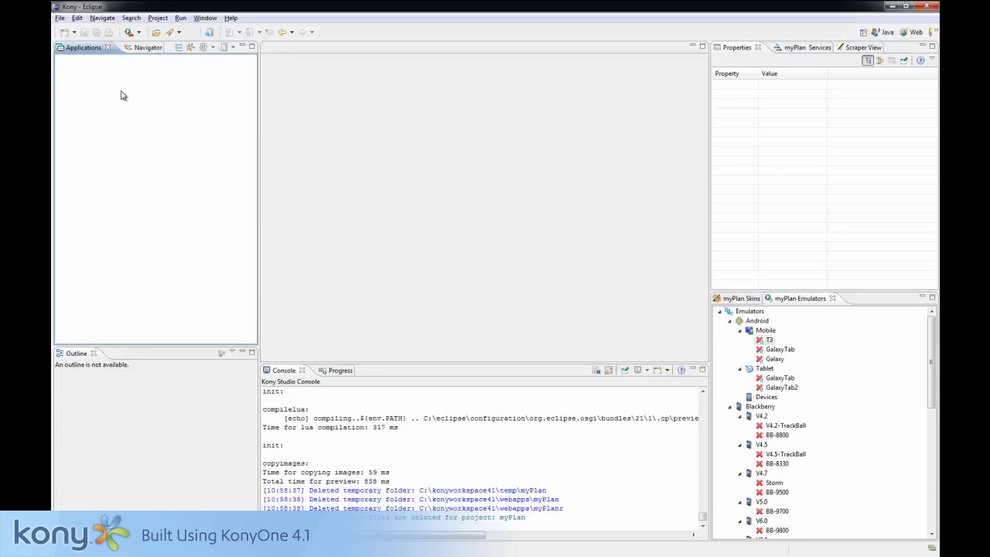
{"action": "type", "text": "myPlan"}
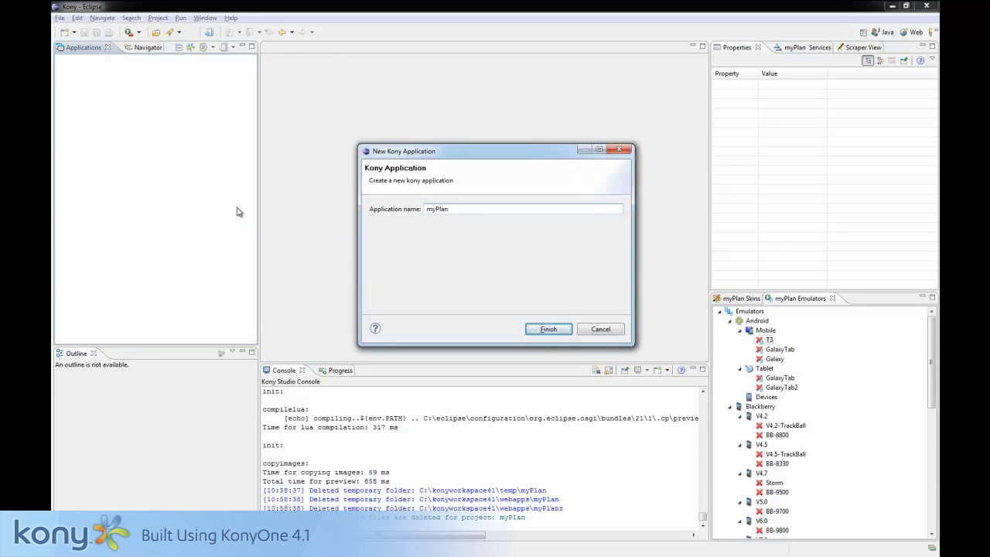
{"action": "key", "text": "Return"}
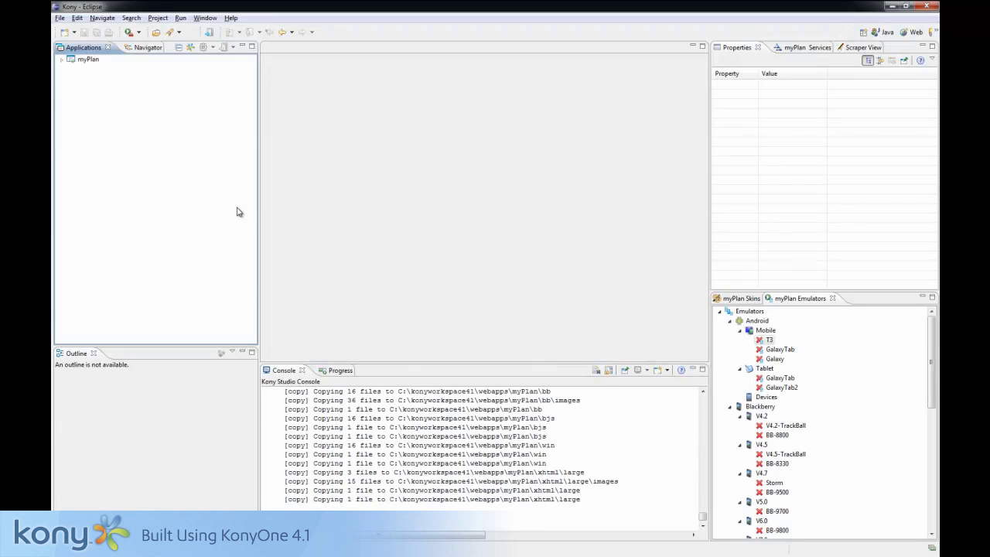
Step: Expand the myPlan project and examine its forms, popups, headers, footers, modules, resources and services folders
{"action": "left_click", "coordinate": [62, 61]}
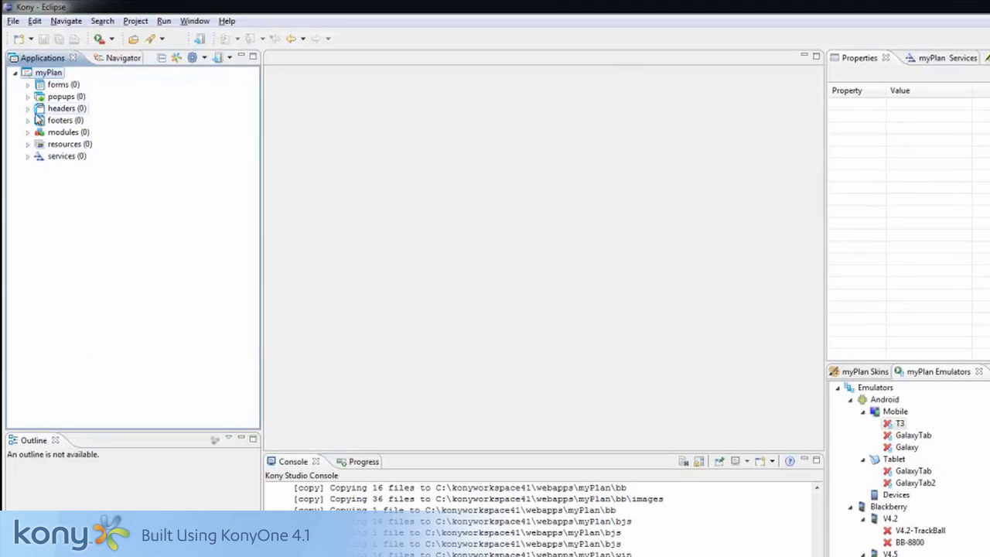
{"action": "left_click", "coordinate": [28, 87]}
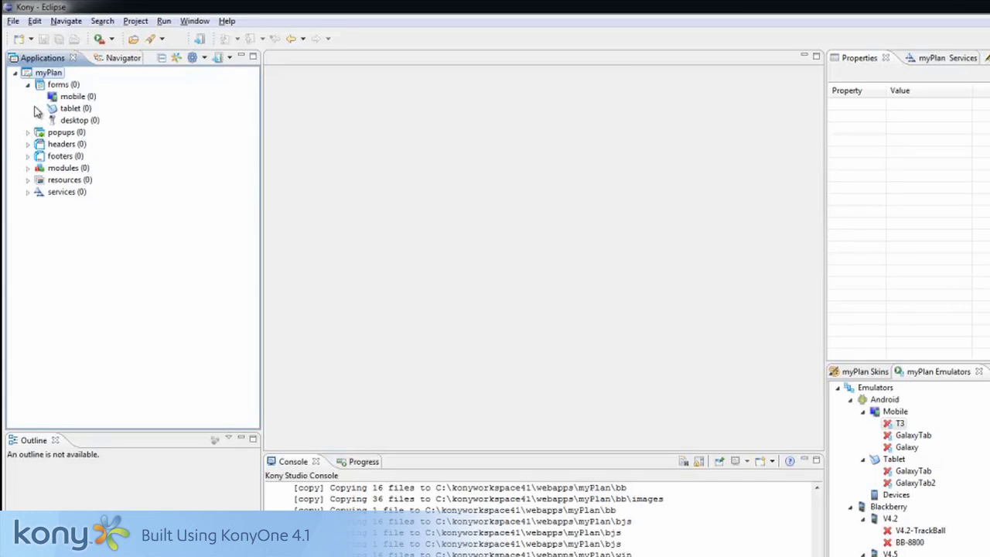
{"action": "left_click", "coordinate": [29, 133]}
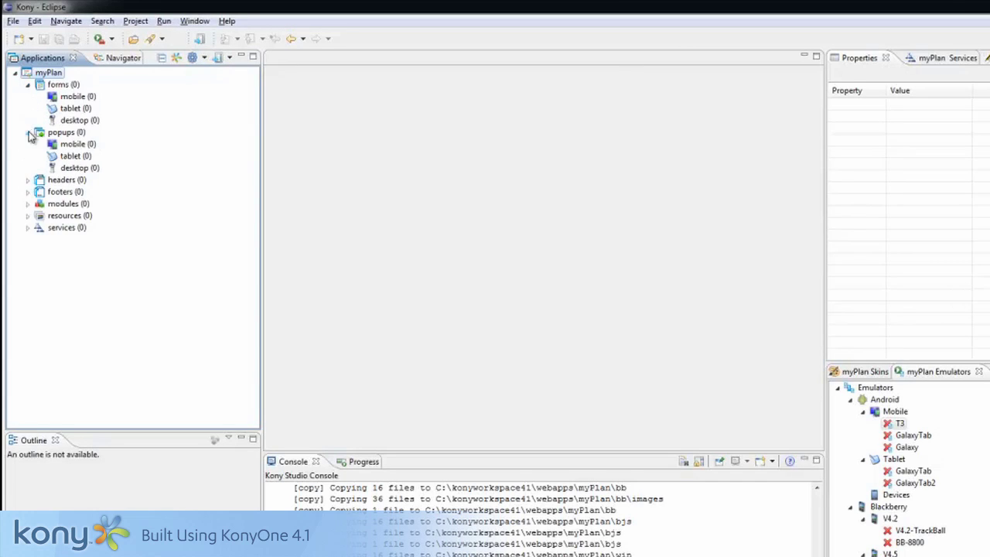
{"action": "left_click", "coordinate": [29, 180]}
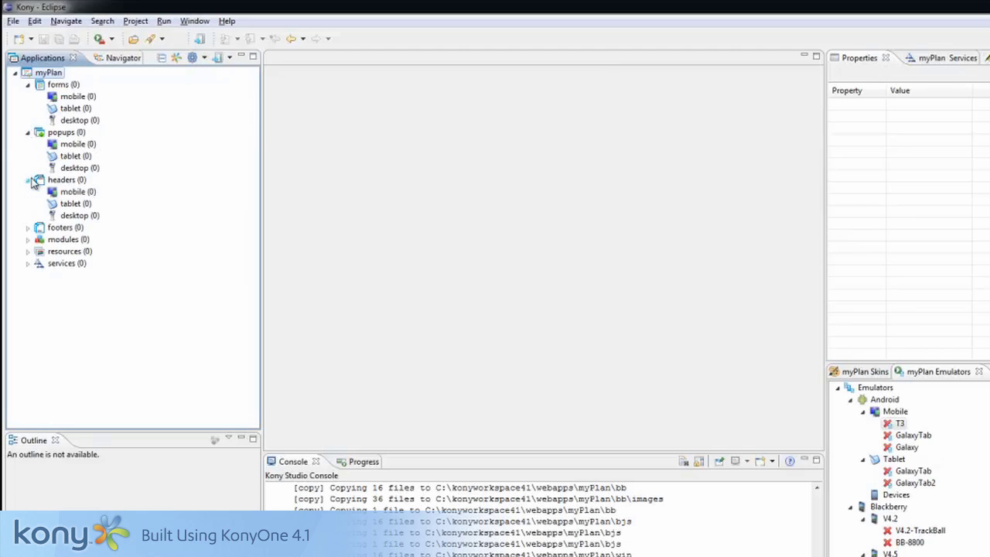
{"action": "left_click", "coordinate": [28, 228]}
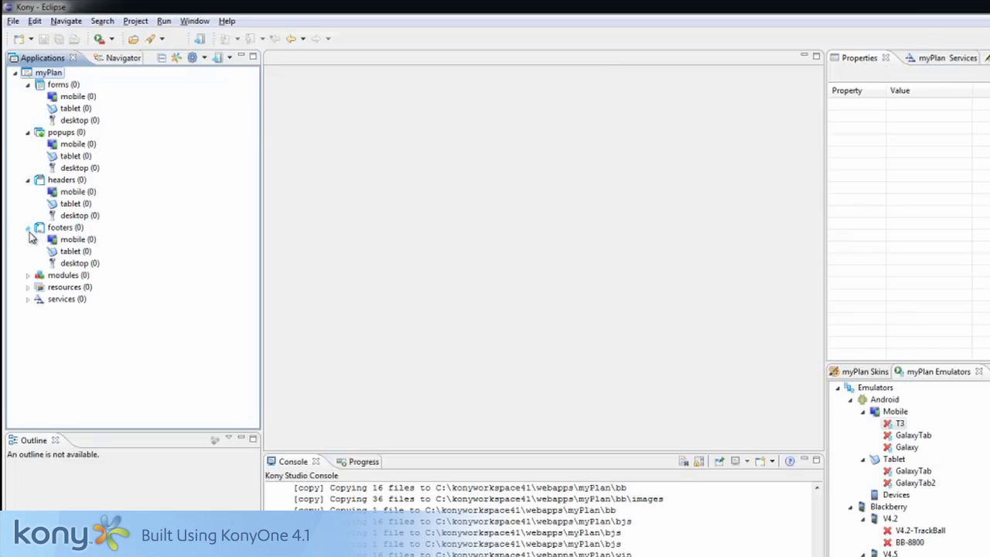
{"action": "left_click", "coordinate": [28, 277]}
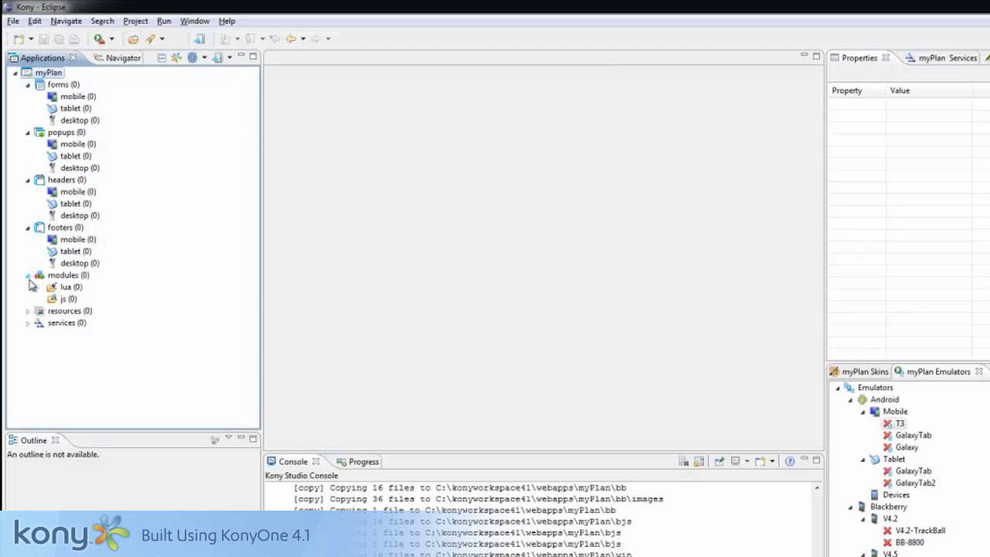
{"action": "left_click", "coordinate": [28, 311]}
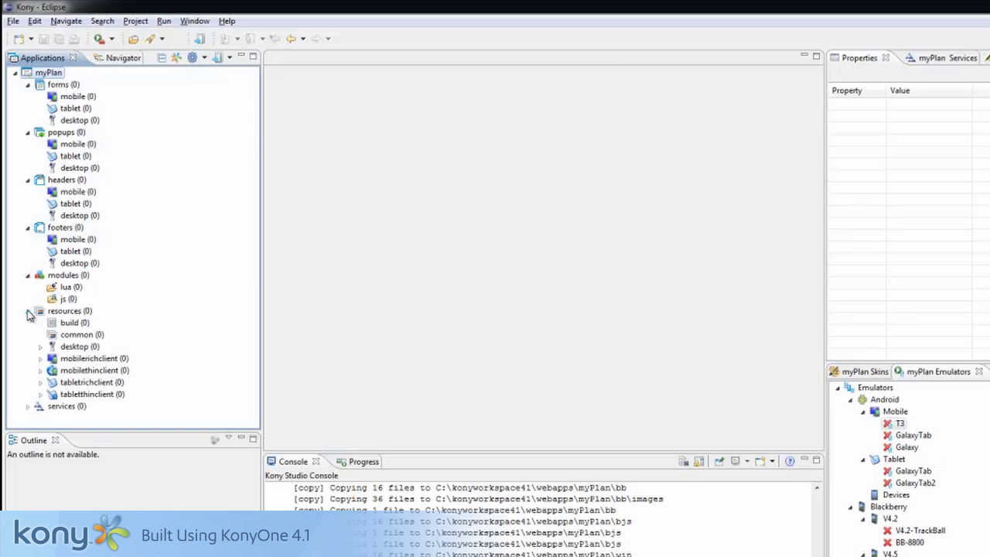
{"action": "left_click", "coordinate": [29, 407]}
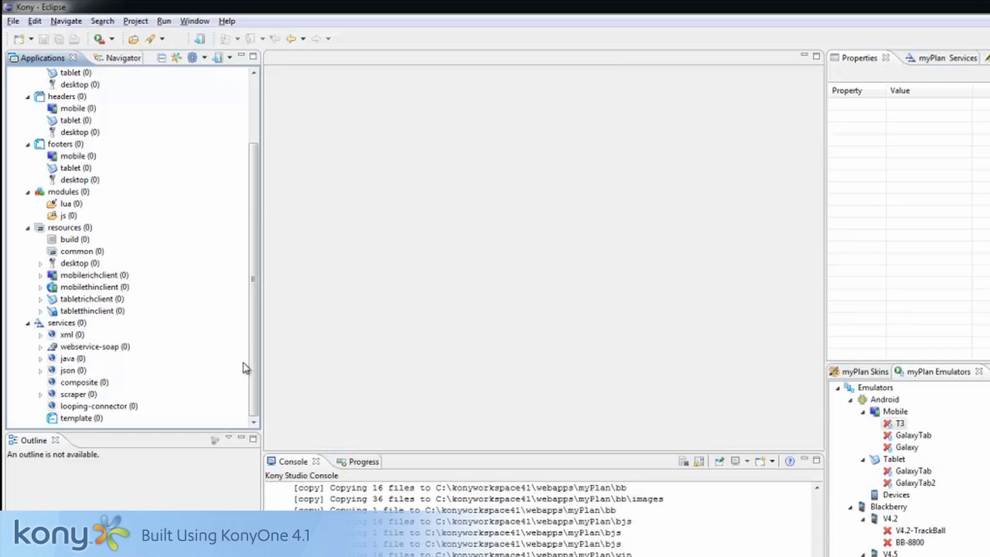
{"action": "left_click_drag", "start_coordinate": [253, 369], "coordinate": [253, 301]}
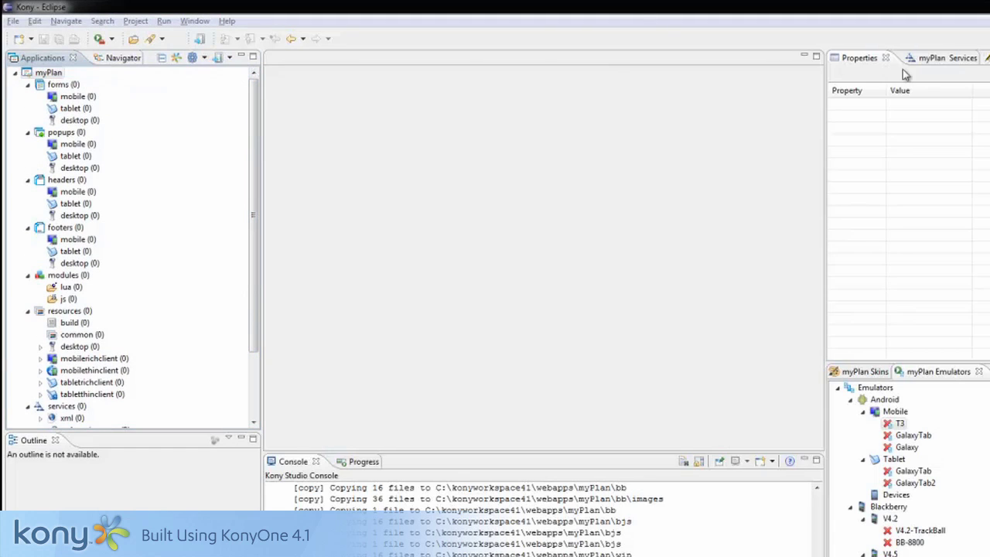
Step: Create a new form named home in the mobile forms folder of myPlan
{"action": "right_click", "coordinate": [84, 98]}
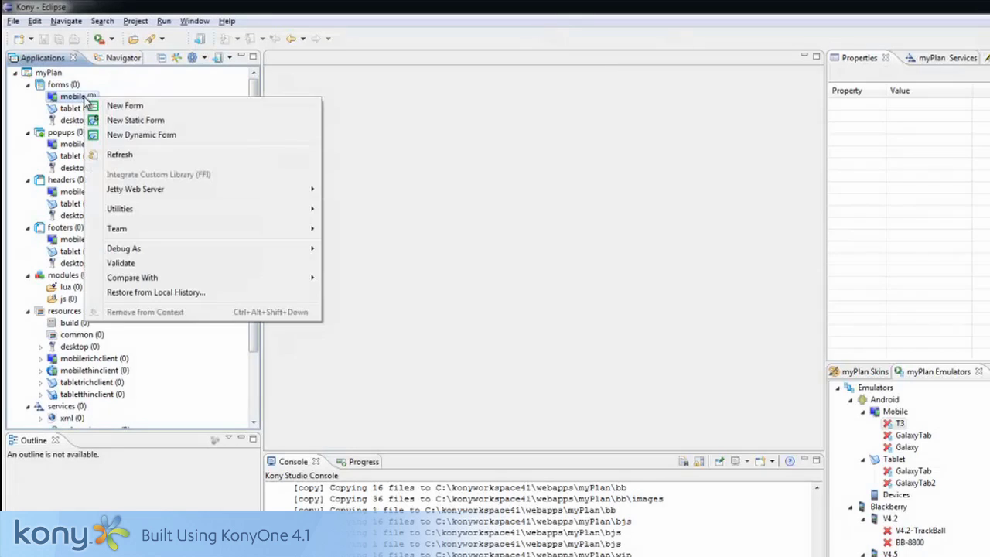
{"action": "left_click", "coordinate": [120, 109]}
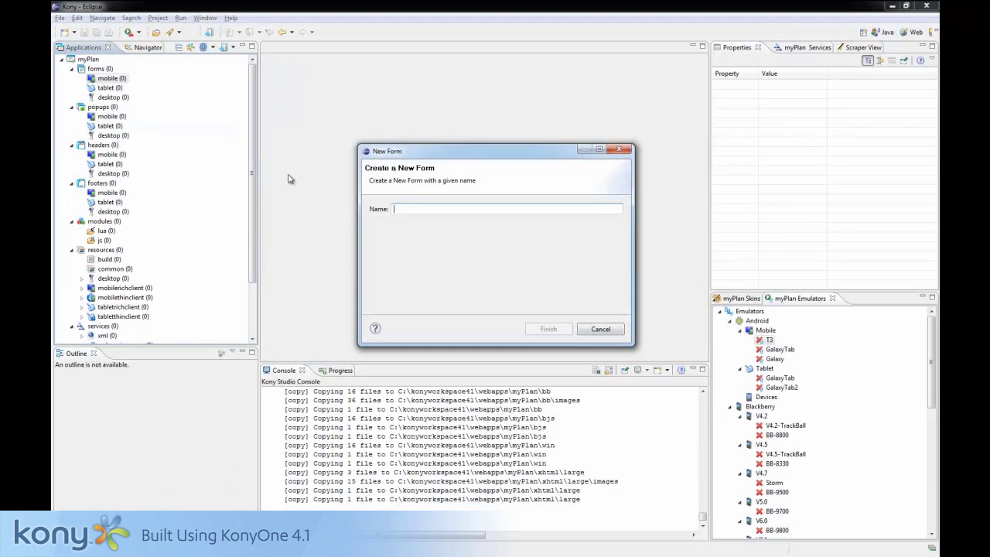
{"action": "type", "text": "home"}
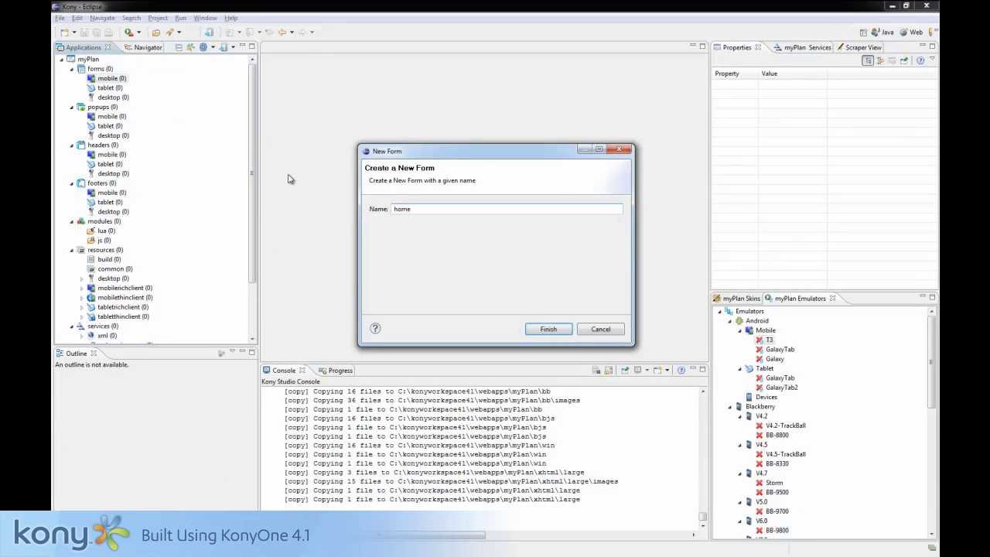
{"action": "key", "text": "Return"}
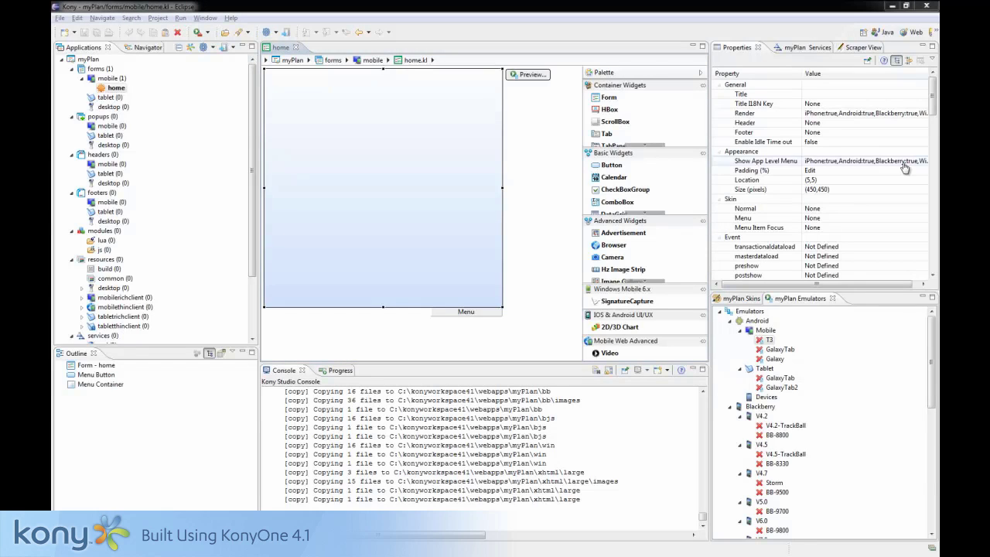
Step: Examine the home form's properties, from the general settings through the platform-specific sections
{"action": "left_click", "coordinate": [857, 94]}
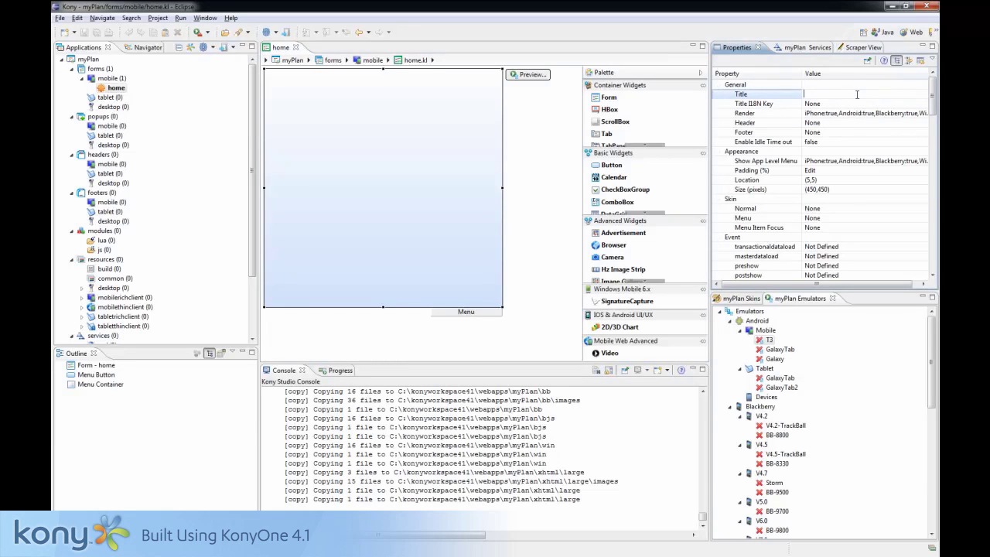
{"action": "left_click", "coordinate": [361, 155]}
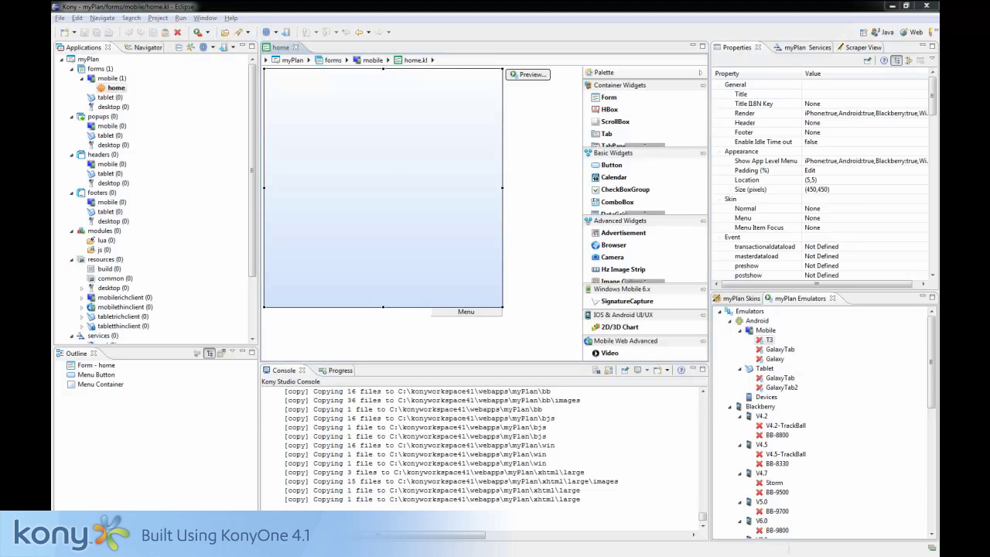
{"action": "scroll", "coordinate": [824, 178], "scroll_direction": "down", "scroll_amount": 5}
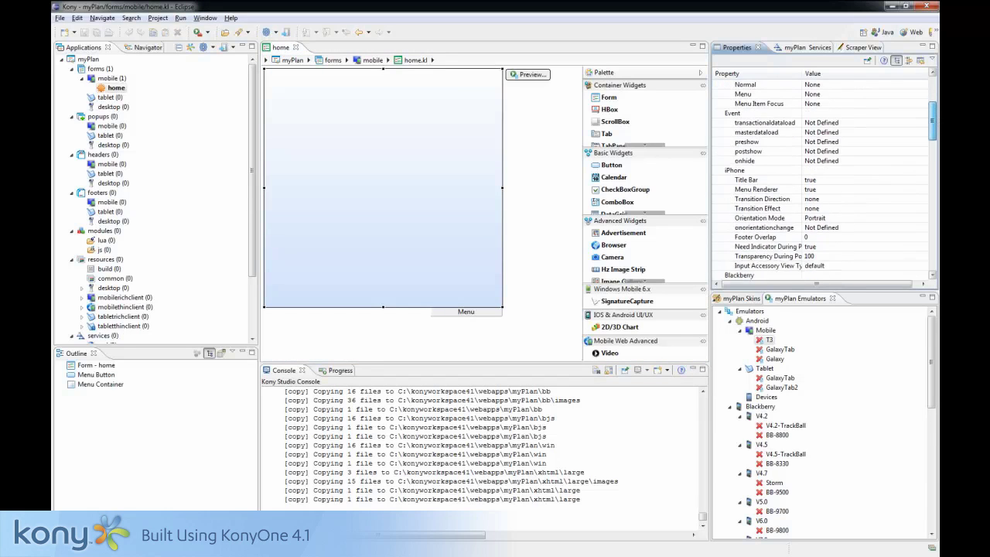
{"action": "scroll", "coordinate": [823, 177], "scroll_direction": "down", "scroll_amount": 7}
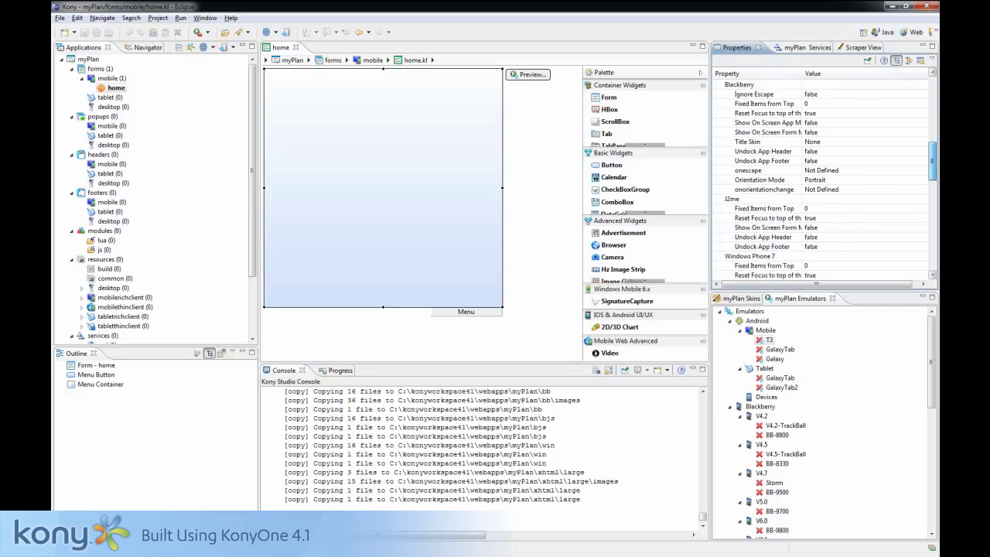
{"action": "scroll", "coordinate": [824, 178], "scroll_direction": "down", "scroll_amount": 6}
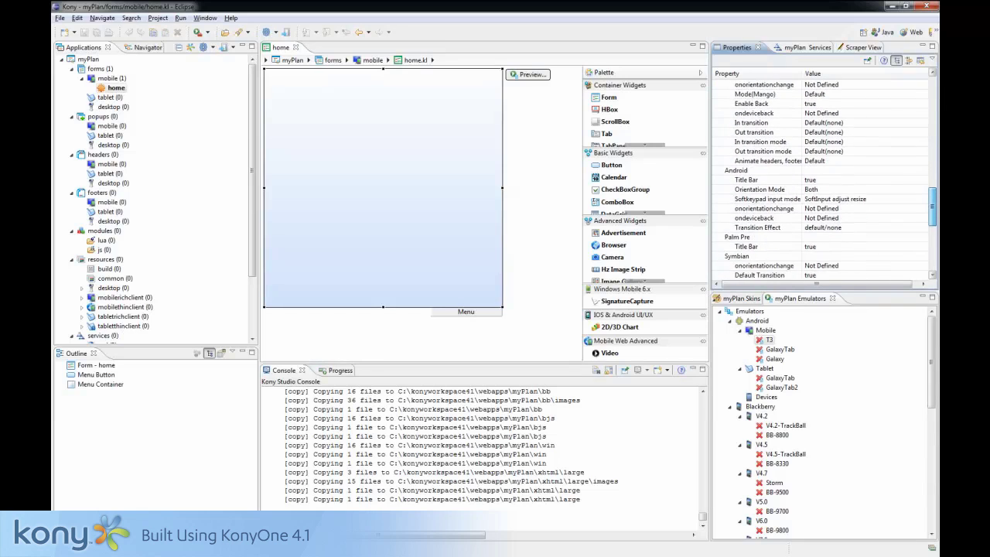
{"action": "scroll", "coordinate": [824, 178], "scroll_direction": "down", "scroll_amount": 6}
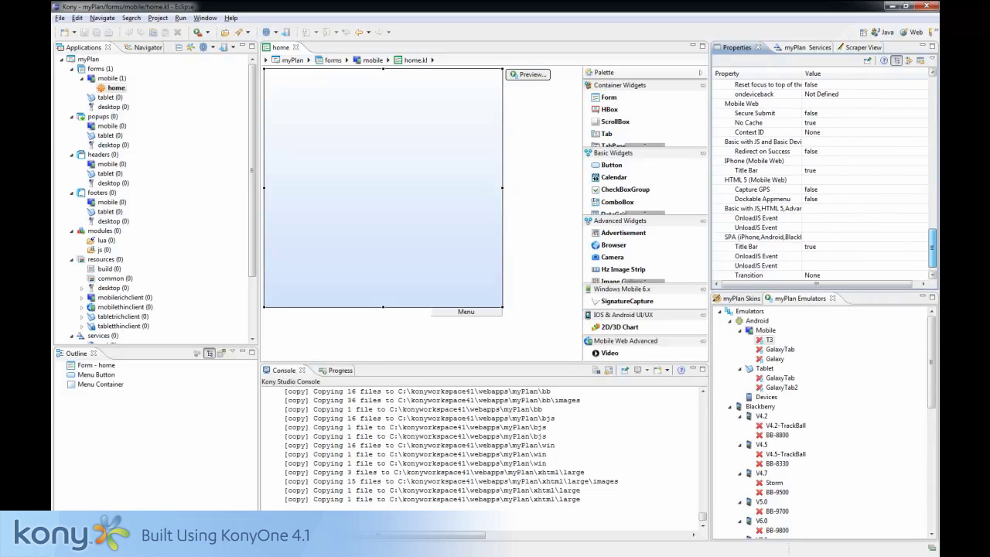
{"action": "scroll", "coordinate": [824, 178], "scroll_direction": "down", "scroll_amount": 1}
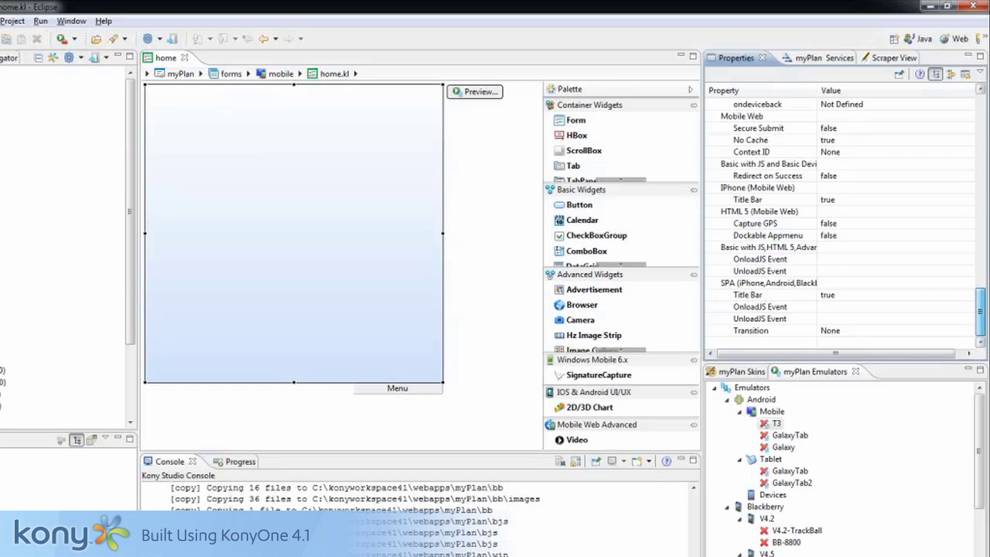
Step: Set the home form's Title property to MyPlan
{"action": "left_click_drag", "start_coordinate": [981, 302], "coordinate": [983, 108]}
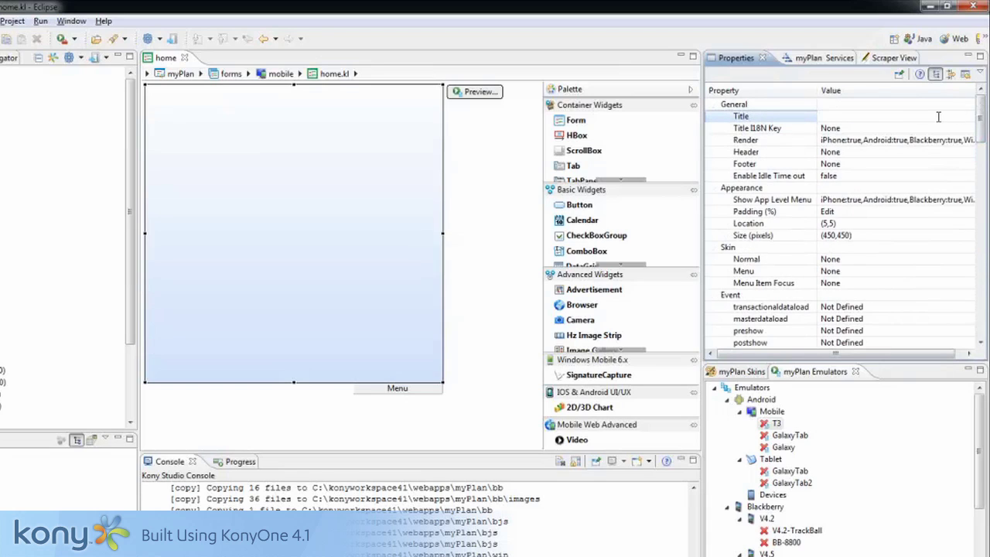
{"action": "type", "text": "MyPlan"}
{"action": "key", "text": "Return"}
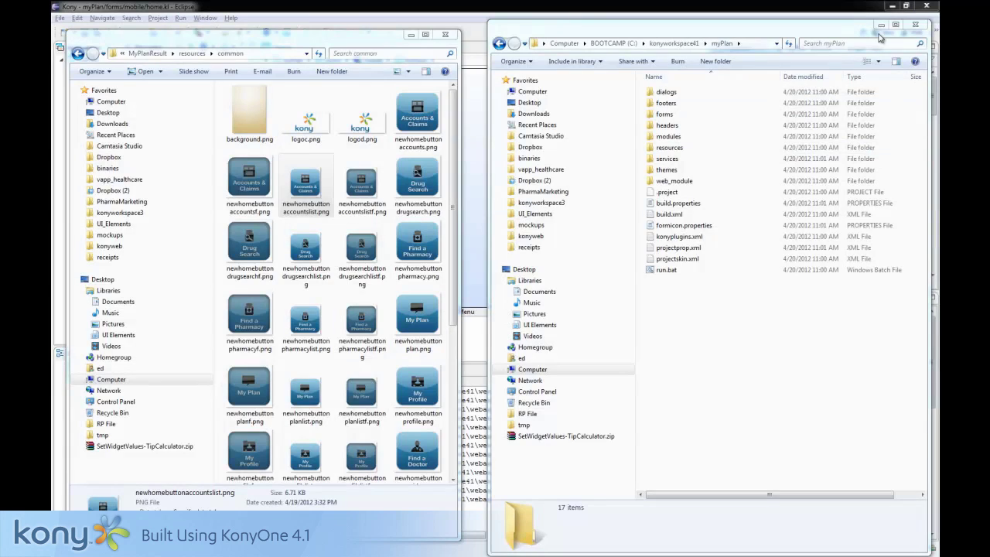
Step: Examine the platform subfolders of mobilerichclient inside myPlan's resources folder, including android, blackberry and iphone
{"action": "double_click", "coordinate": [679, 149]}
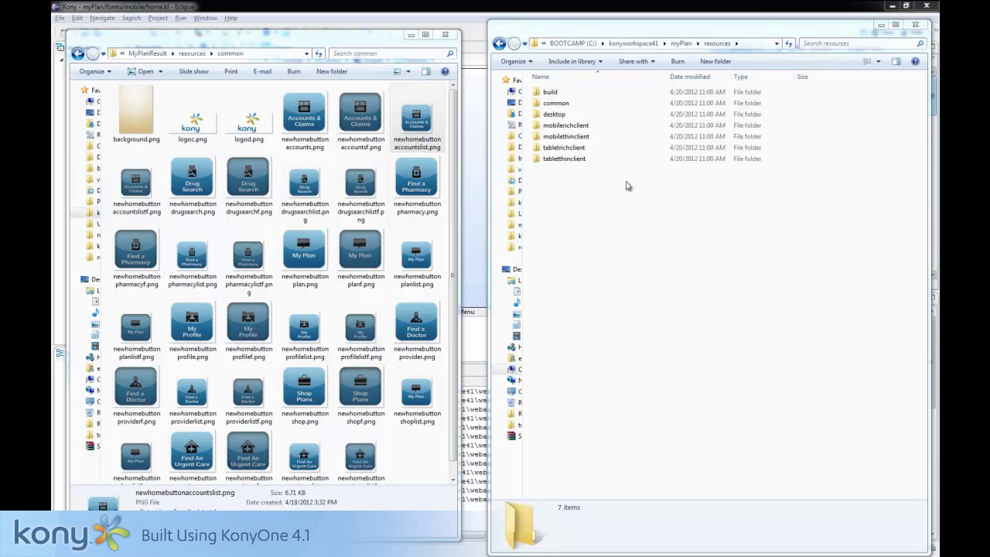
{"action": "left_click", "coordinate": [599, 126]}
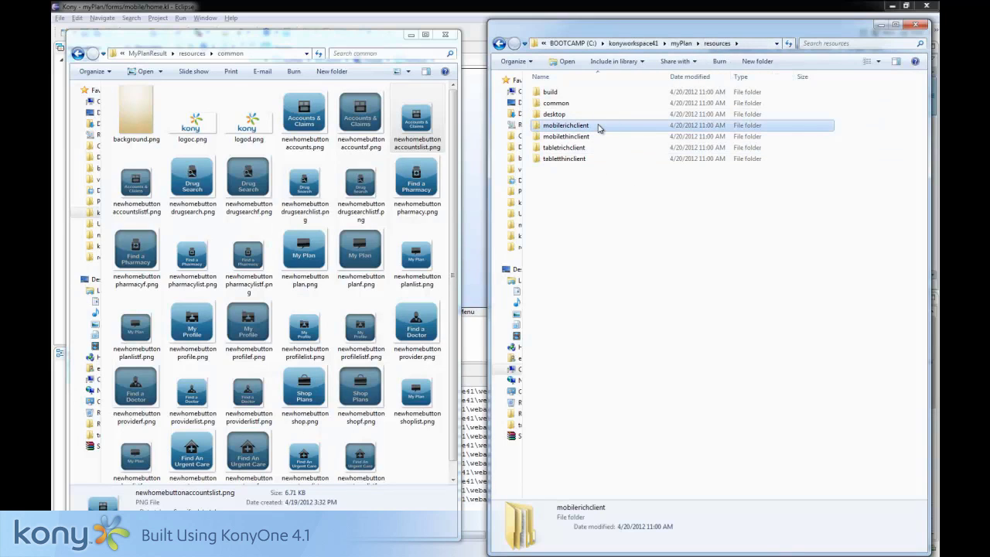
{"action": "double_click", "coordinate": [599, 125]}
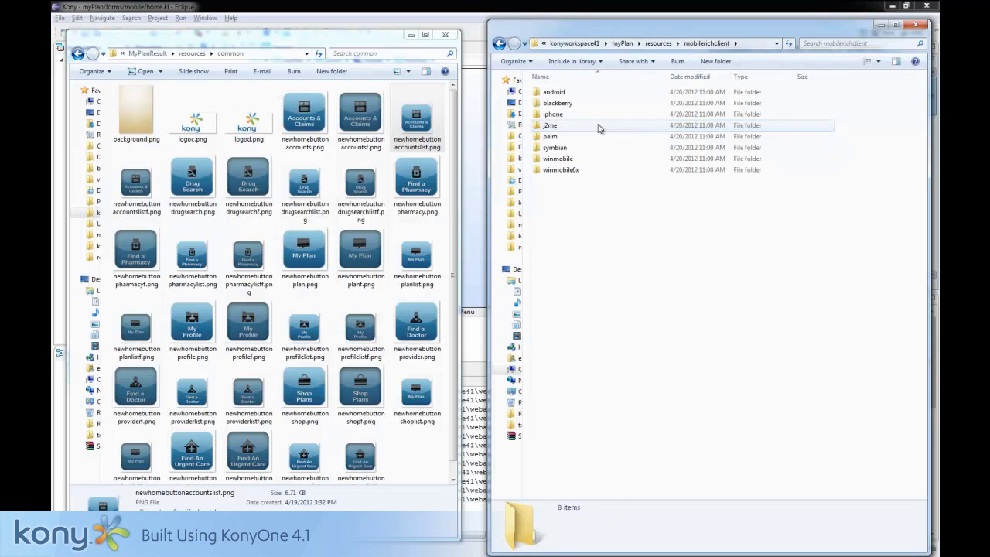
{"action": "left_click", "coordinate": [588, 92]}
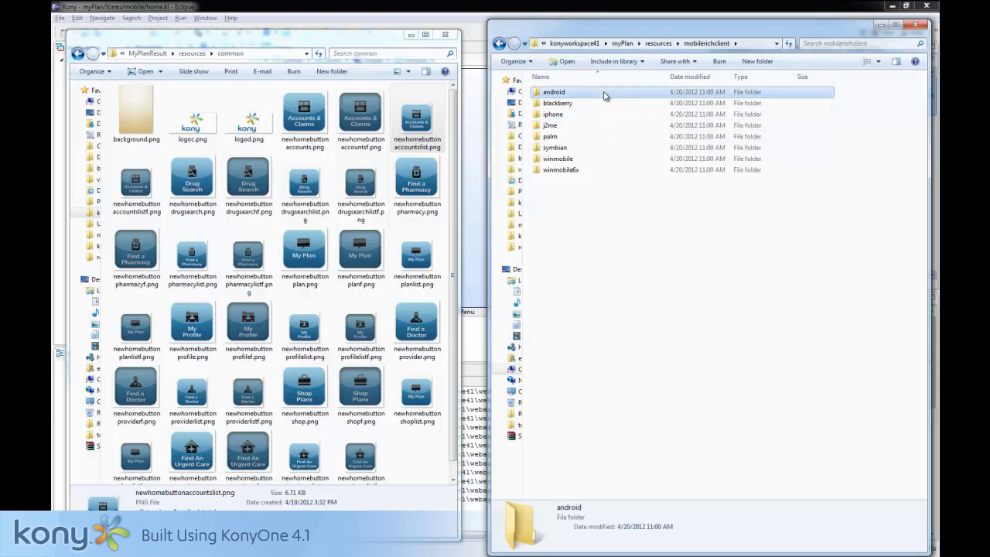
{"action": "left_click", "coordinate": [607, 104]}
{"action": "left_click", "coordinate": [608, 115]}
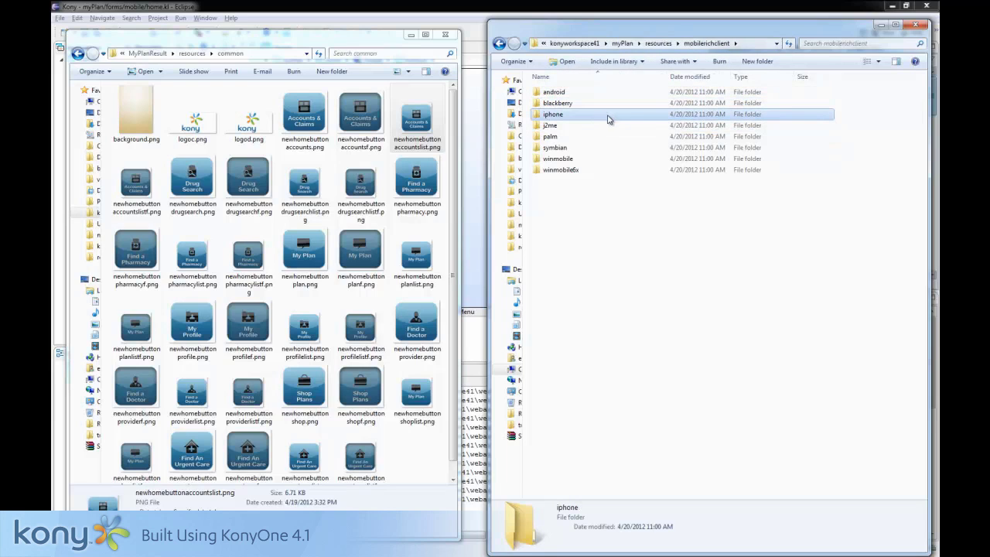
{"action": "left_click", "coordinate": [659, 44]}
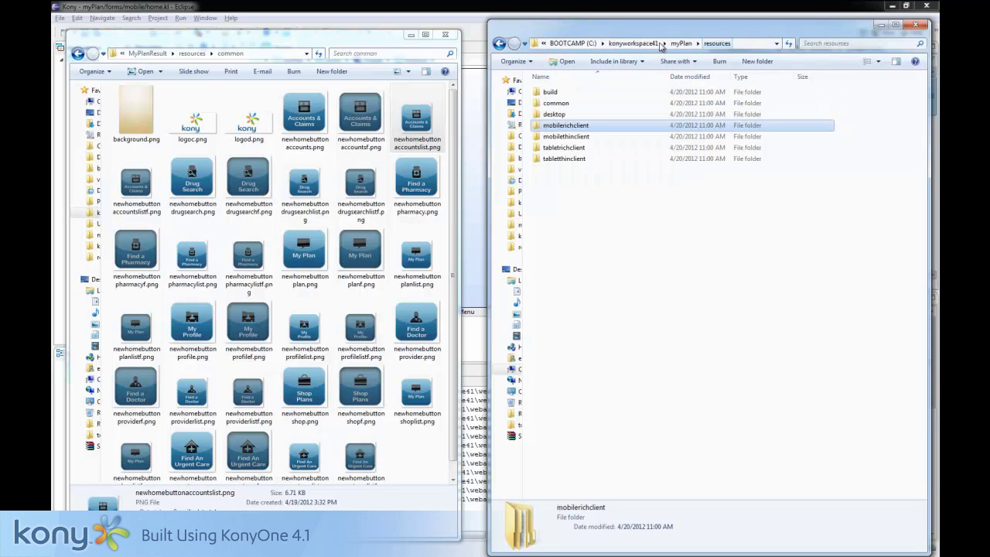
Step: Copy all the images from MyPlanResult's resources\common folder into myPlan's resources\common folder
{"action": "left_click", "coordinate": [648, 92]}
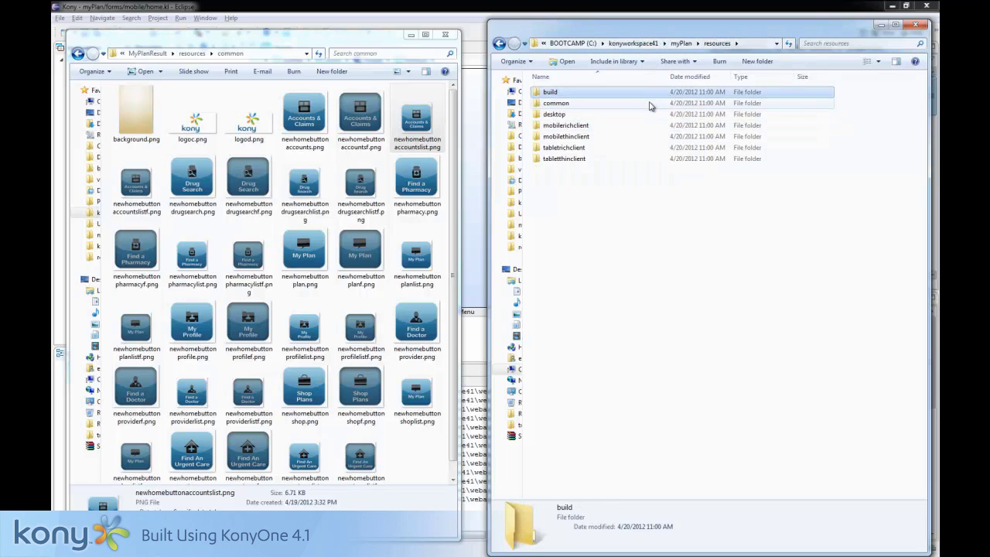
{"action": "left_click", "coordinate": [650, 104]}
{"action": "double_click", "coordinate": [650, 103]}
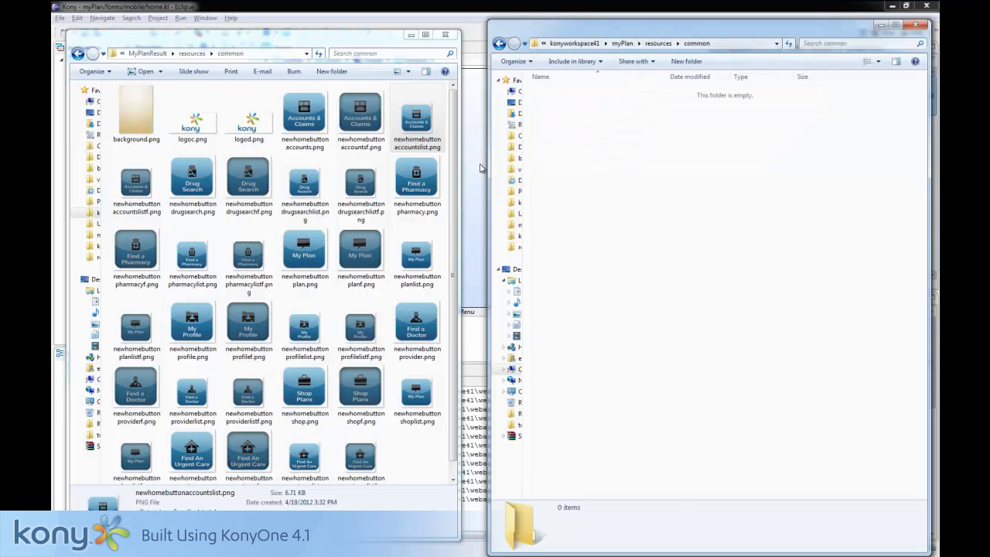
{"action": "left_click", "coordinate": [411, 179]}
{"action": "key", "text": "ctrl+a"}
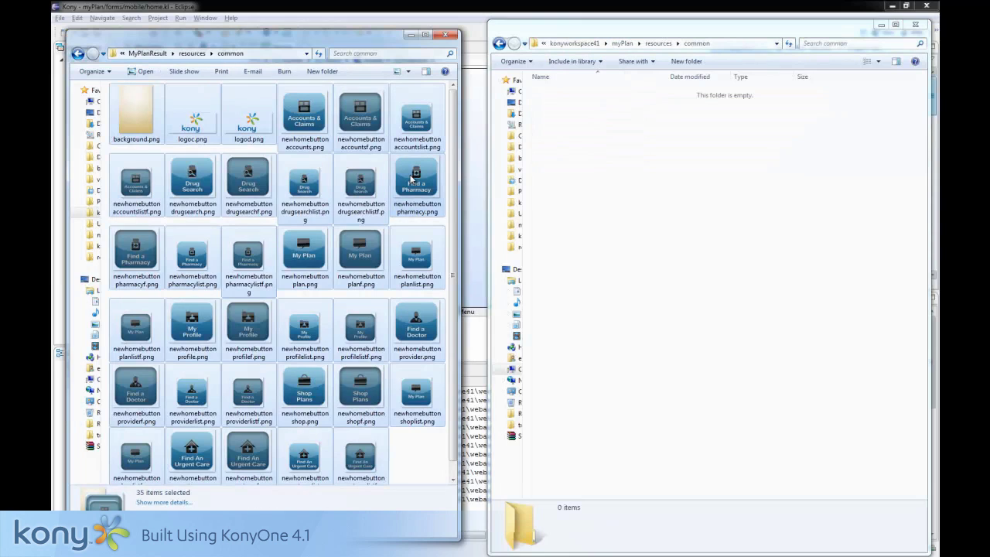
{"action": "left_click_drag", "start_coordinate": [411, 179], "coordinate": [655, 189]}
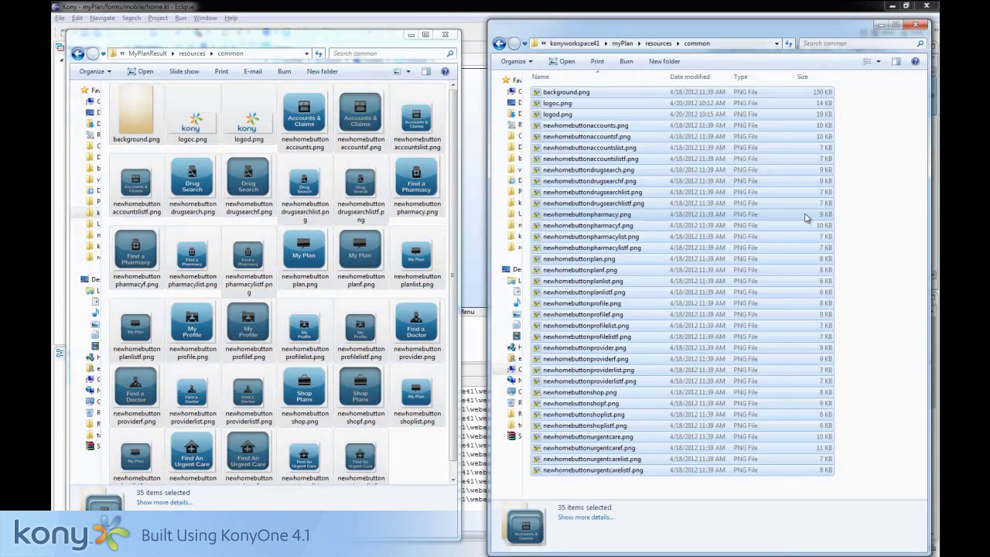
{"action": "left_click", "coordinate": [857, 220]}
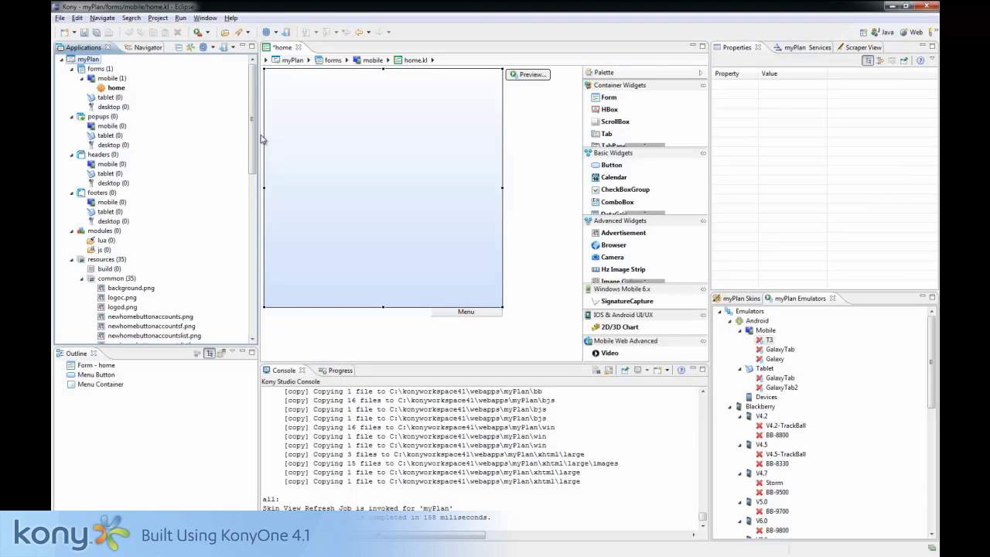
Step: Start a new skin named background for the home form's Normal skin property
{"action": "left_click", "coordinate": [341, 171]}
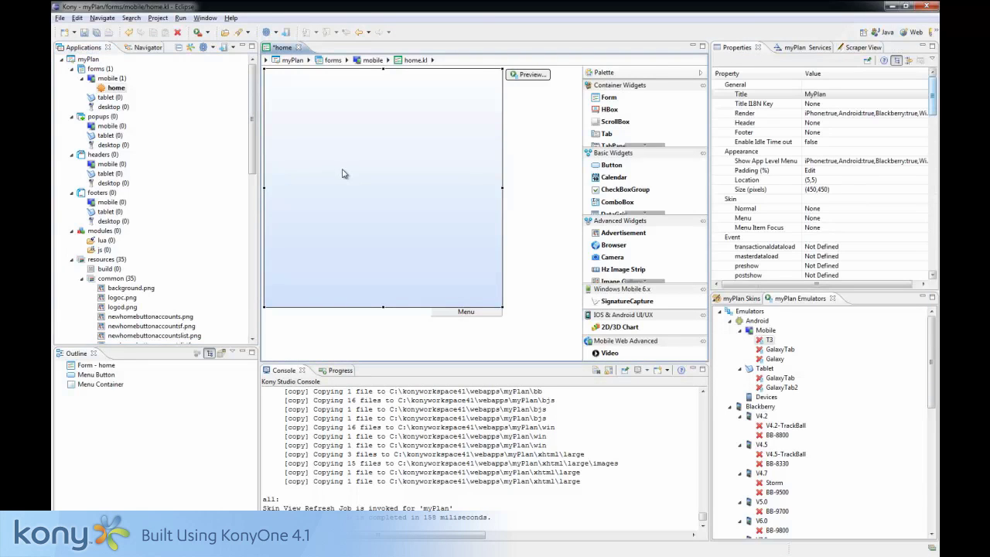
{"action": "left_click", "coordinate": [868, 210]}
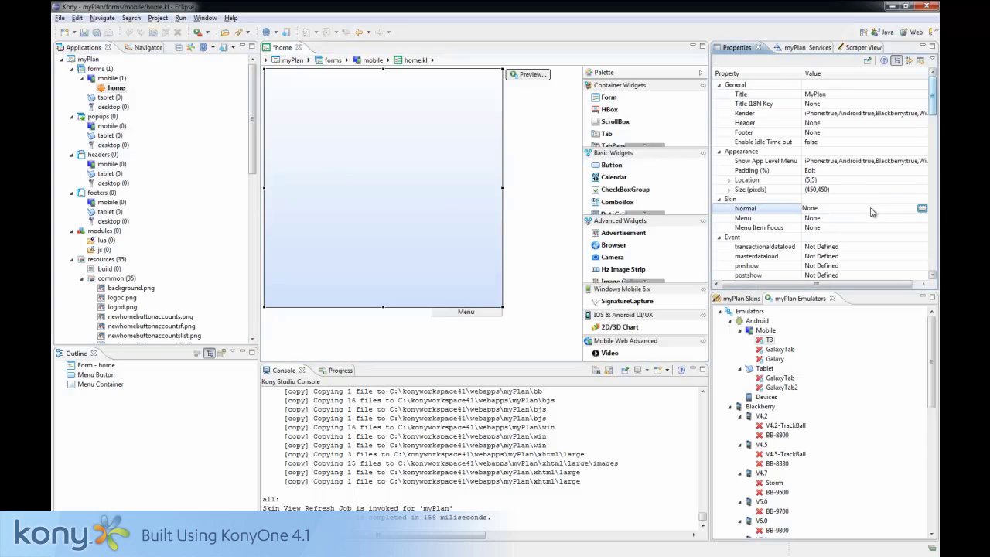
{"action": "left_click", "coordinate": [922, 208]}
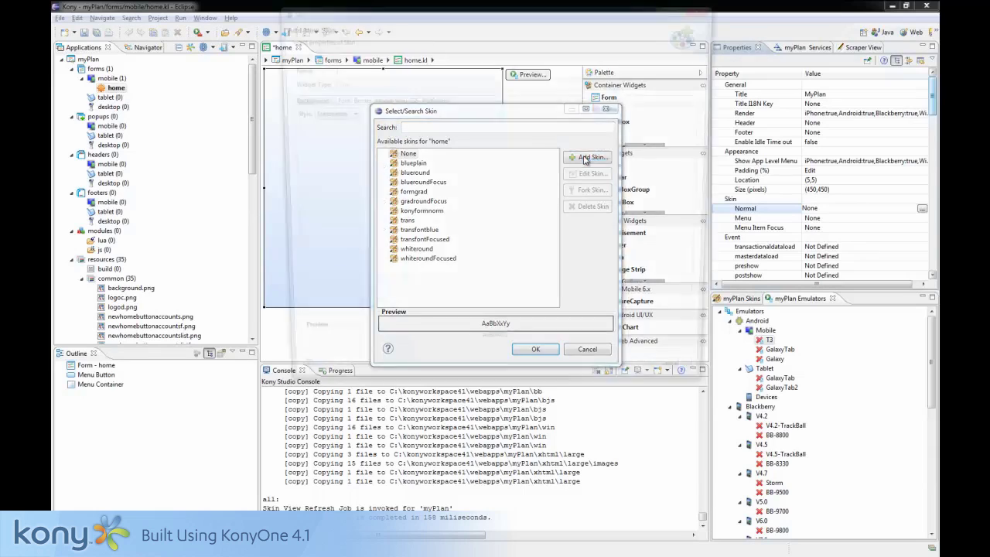
{"action": "left_click", "coordinate": [611, 126]}
{"action": "type", "text": "background"}
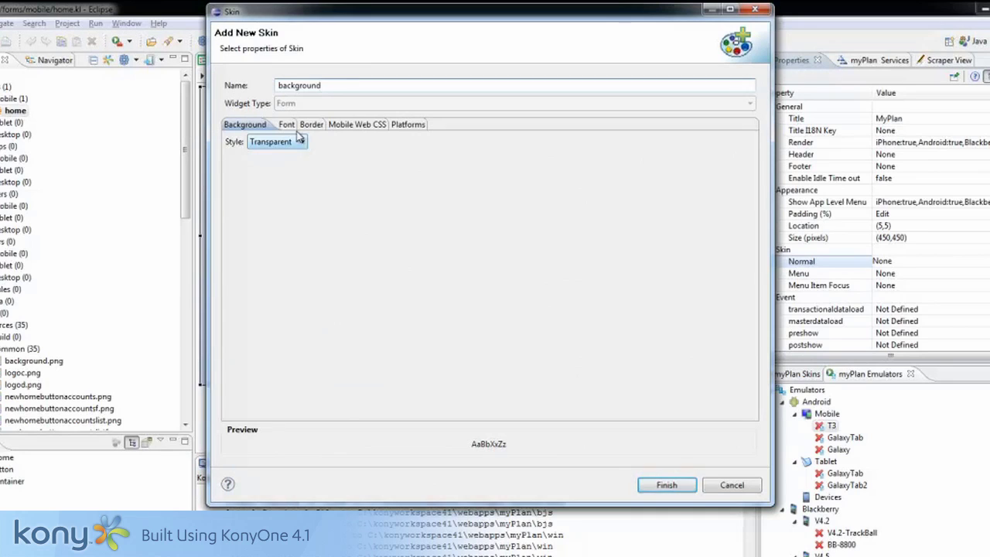
Step: Review the new skin's Font, Border, Mobile Web CSS and Platforms settings
{"action": "left_click", "coordinate": [286, 126]}
{"action": "left_click", "coordinate": [307, 127]}
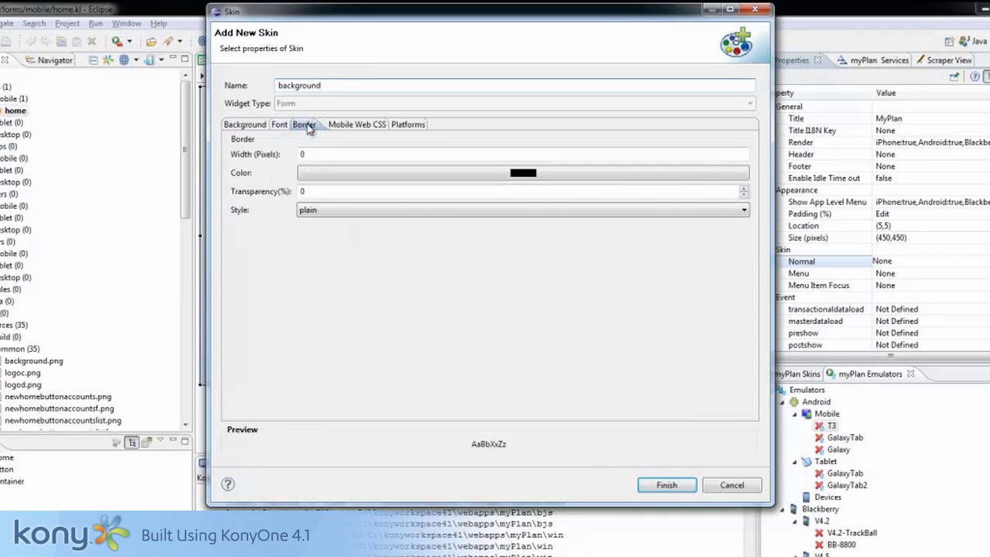
{"action": "left_click", "coordinate": [349, 128]}
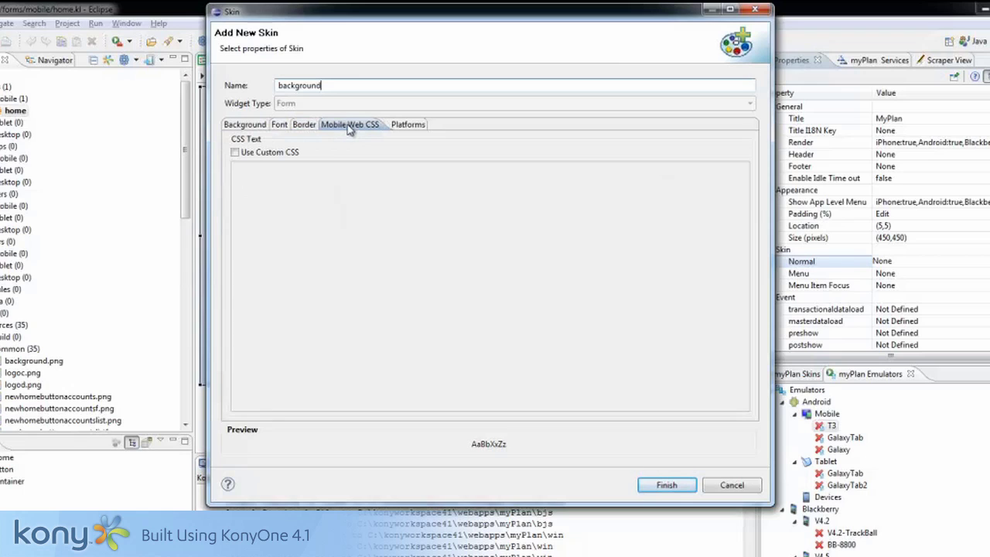
{"action": "left_click", "coordinate": [401, 126]}
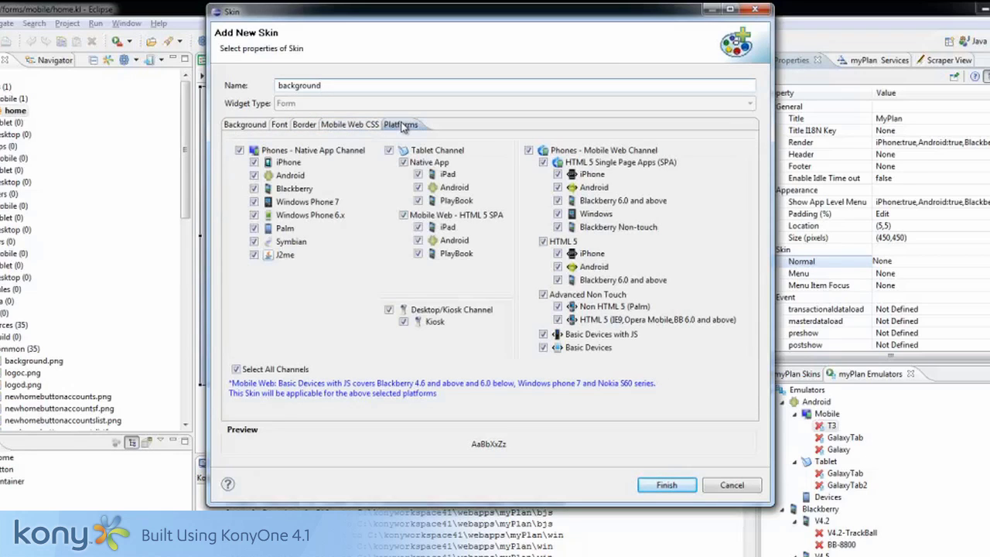
{"action": "left_click", "coordinate": [249, 129]}
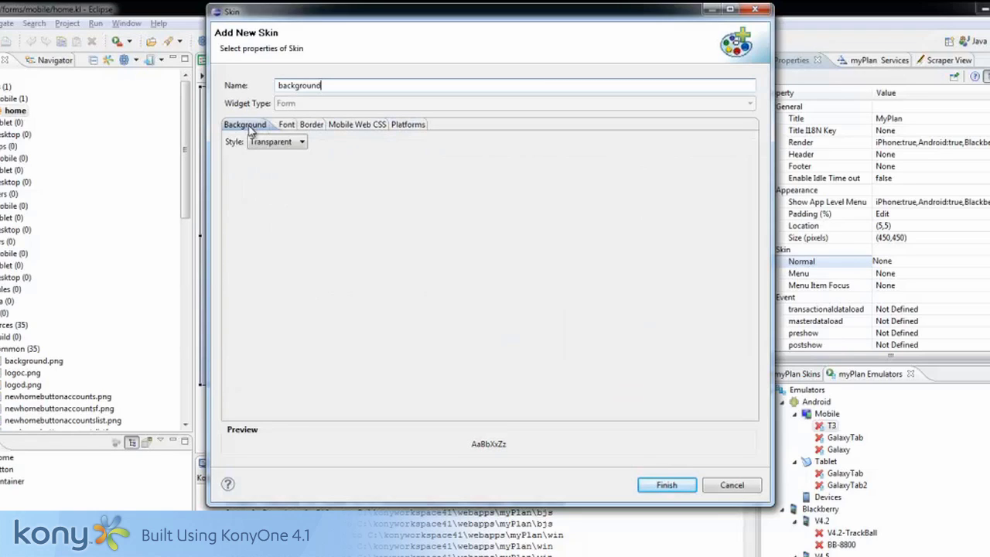
Step: Give the skin an Image background style with background.png as its default image, and apply it to the home form
{"action": "left_click", "coordinate": [272, 143]}
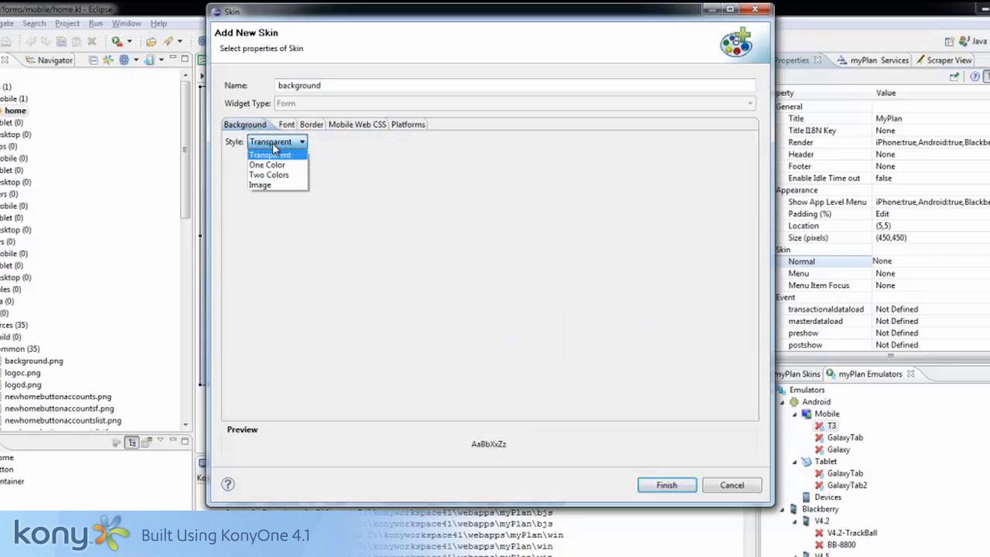
{"action": "left_click", "coordinate": [286, 186]}
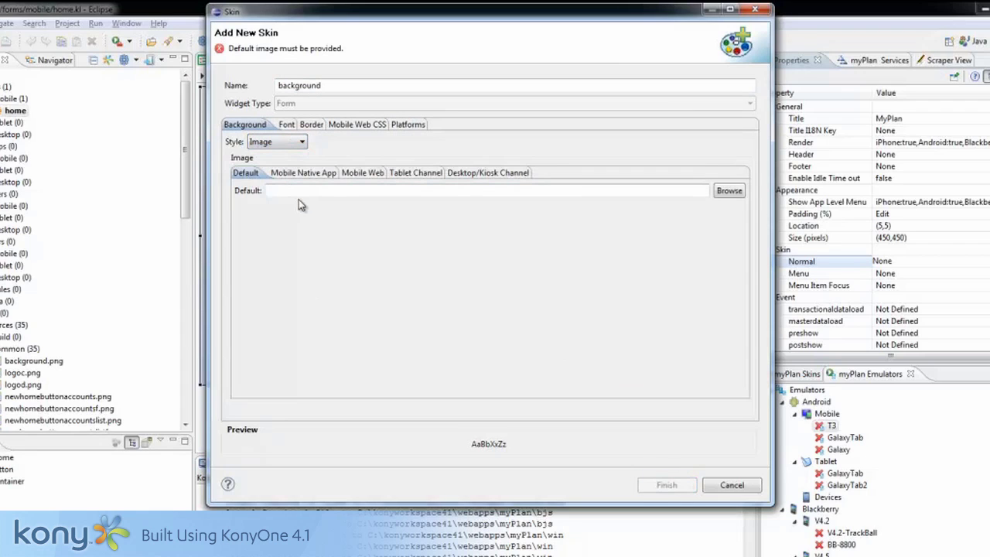
{"action": "left_click", "coordinate": [727, 192]}
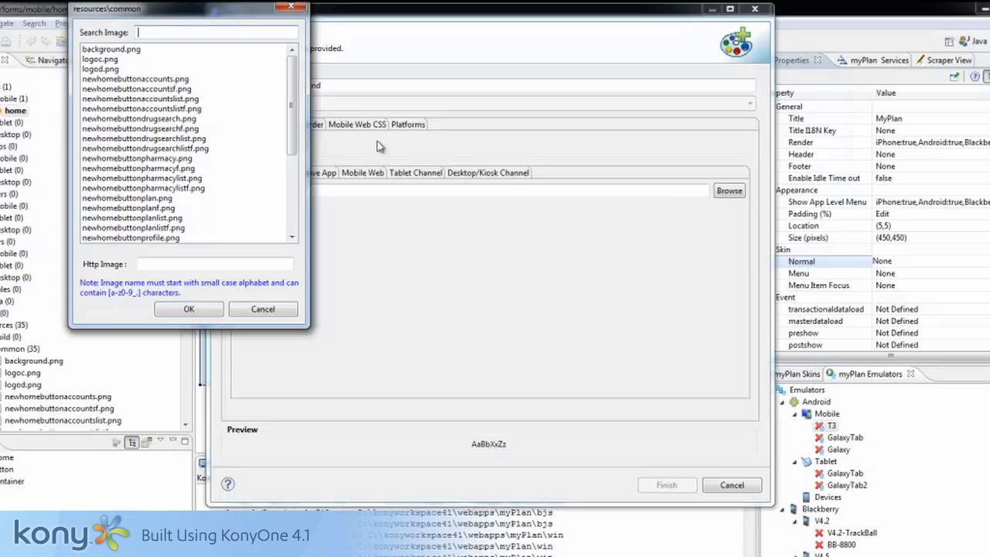
{"action": "left_click", "coordinate": [163, 51]}
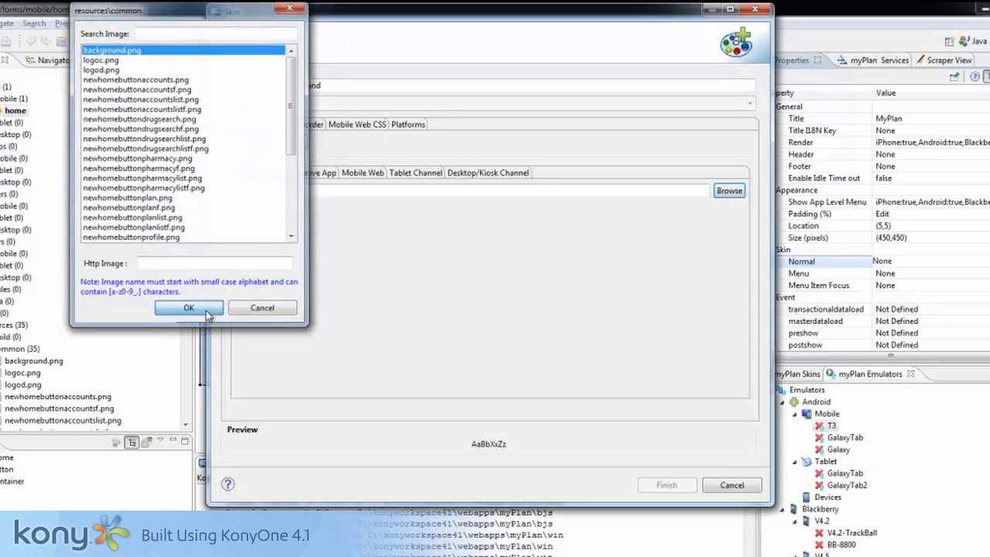
{"action": "left_click", "coordinate": [189, 308]}
{"action": "left_click", "coordinate": [650, 488]}
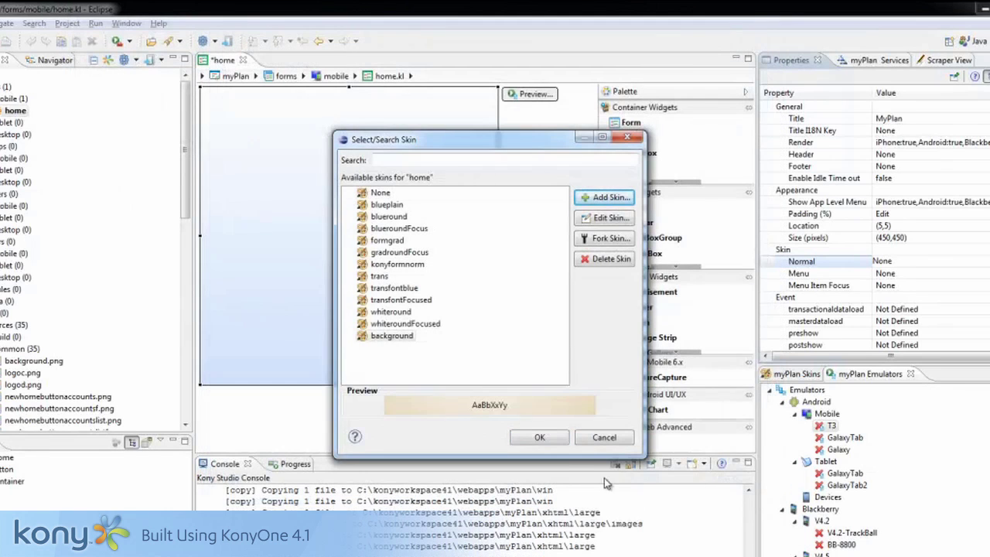
{"action": "left_click", "coordinate": [540, 437]}
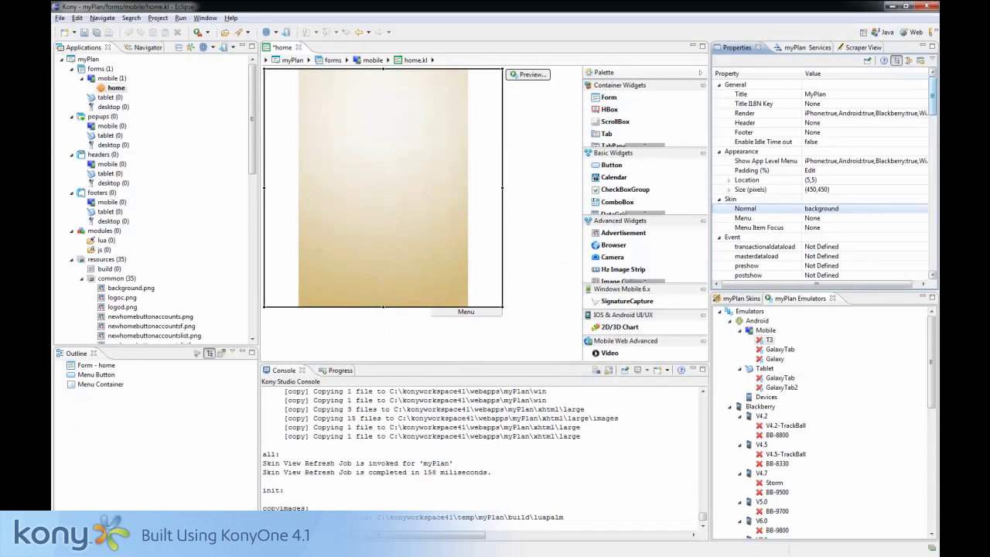
Step: Review the container, basic and advanced widgets available in the palette
{"action": "left_click", "coordinate": [540, 129]}
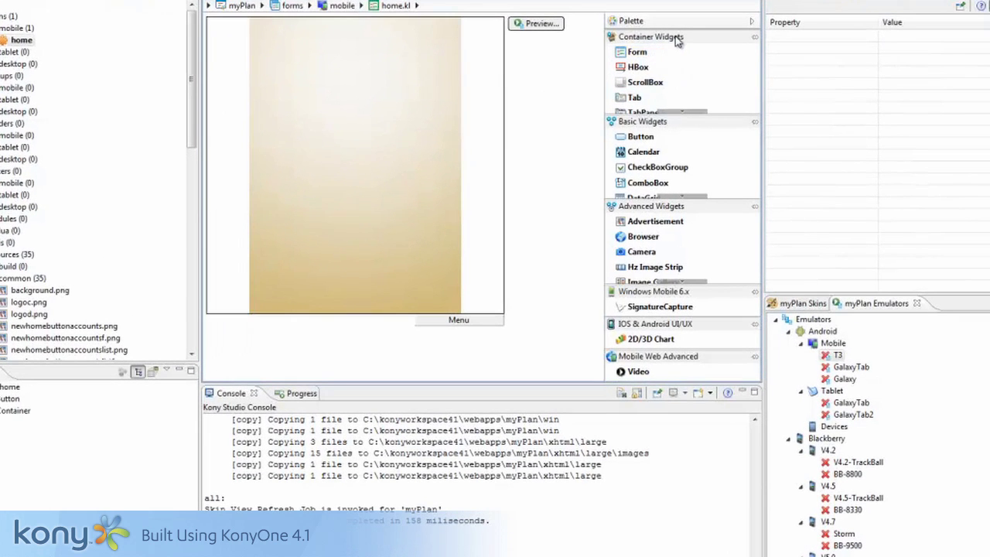
{"action": "left_click", "coordinate": [677, 39]}
{"action": "left_click", "coordinate": [677, 38]}
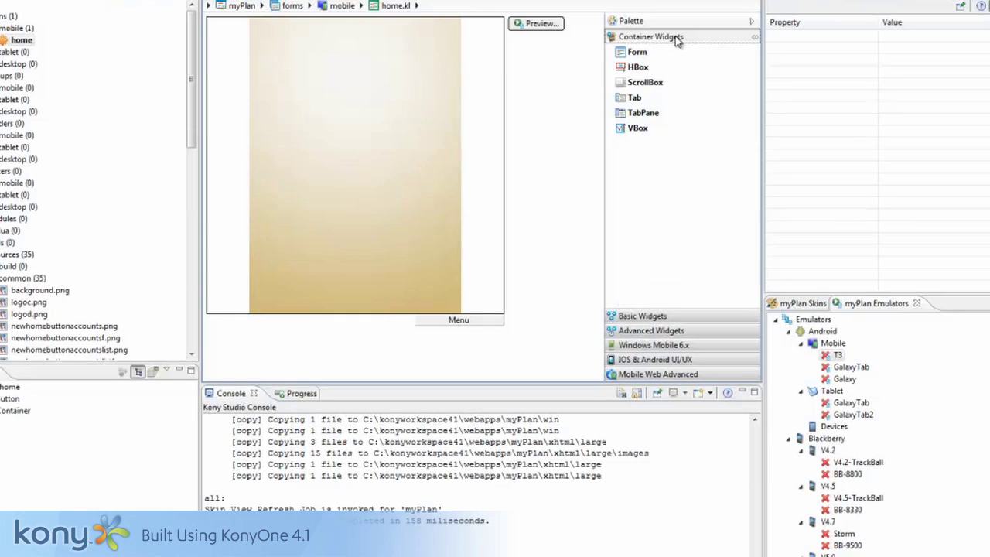
{"action": "left_click", "coordinate": [695, 313]}
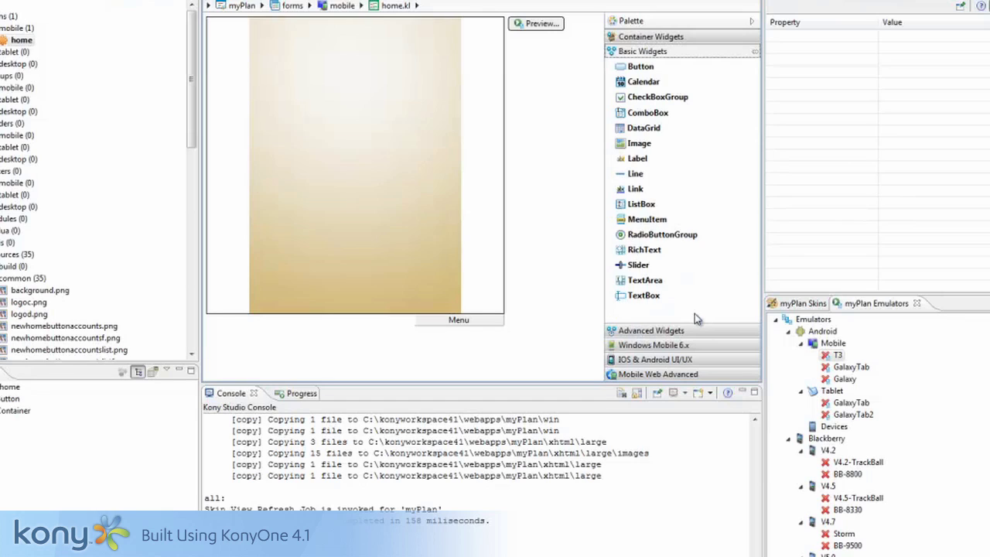
{"action": "left_click", "coordinate": [692, 330]}
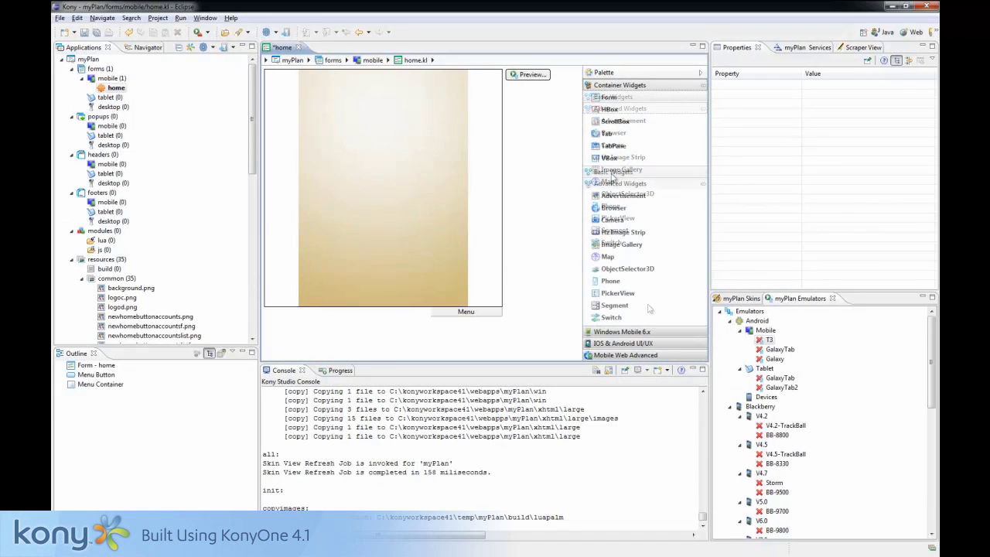
Step: Add an Image widget to the home form and set logod.png as its default source image
{"action": "left_click", "coordinate": [613, 97]}
{"action": "left_click_drag", "start_coordinate": [610, 170], "coordinate": [451, 164]}
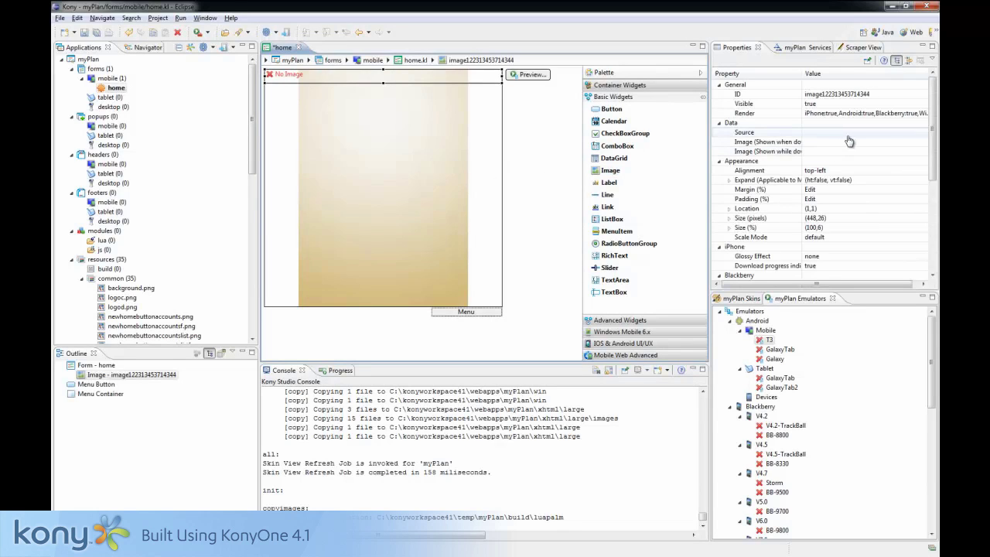
{"action": "left_click", "coordinate": [883, 136]}
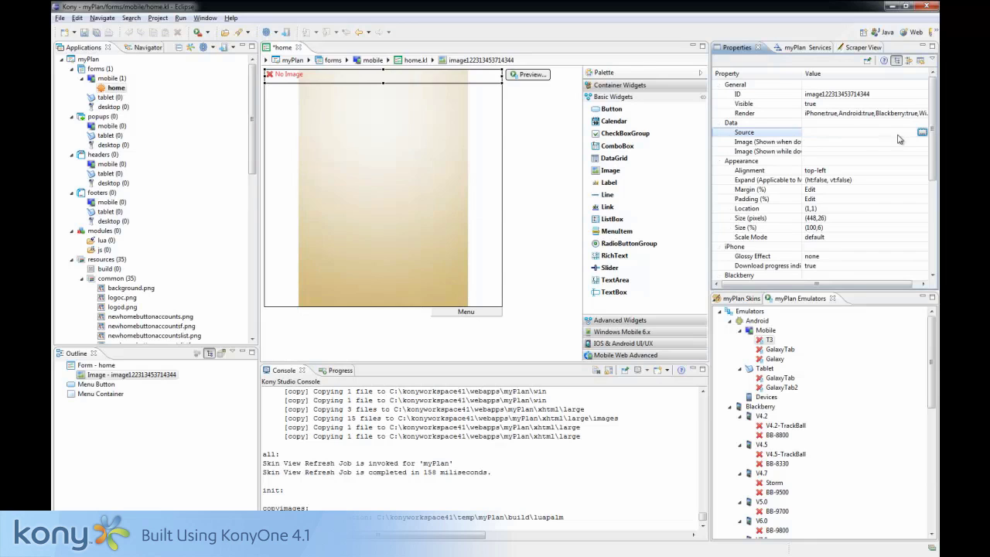
{"action": "left_click", "coordinate": [923, 134]}
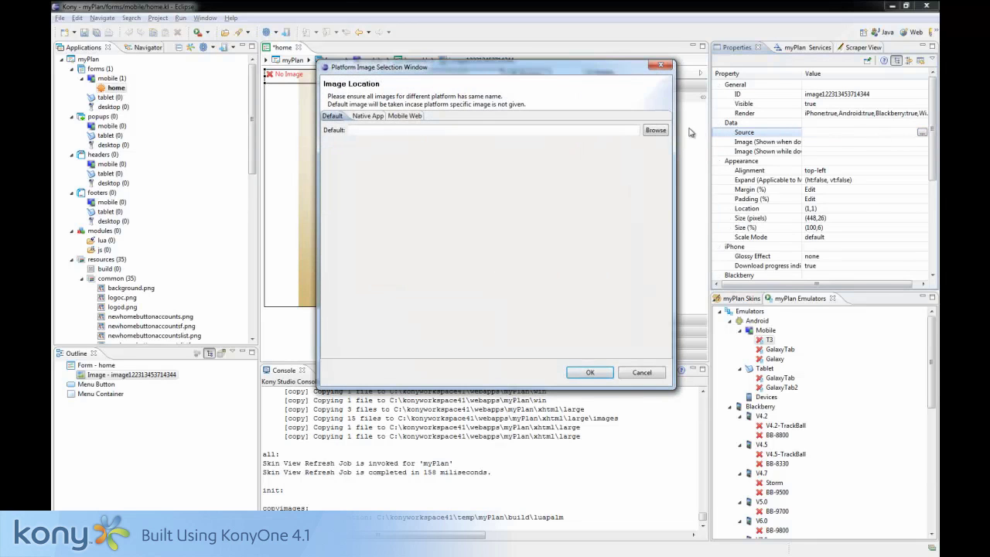
{"action": "left_click", "coordinate": [662, 130]}
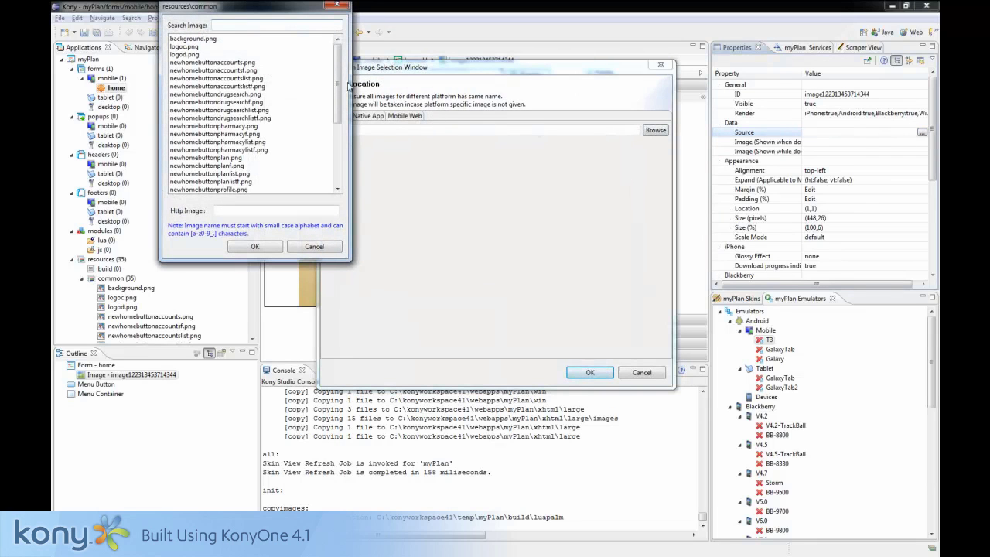
{"action": "left_click", "coordinate": [209, 56]}
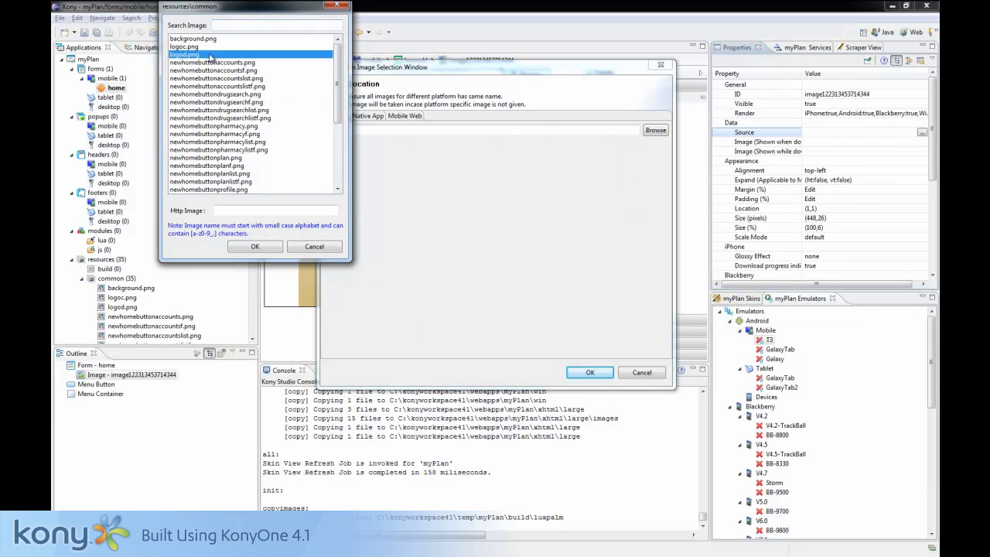
{"action": "left_click", "coordinate": [256, 246]}
{"action": "left_click", "coordinate": [585, 373]}
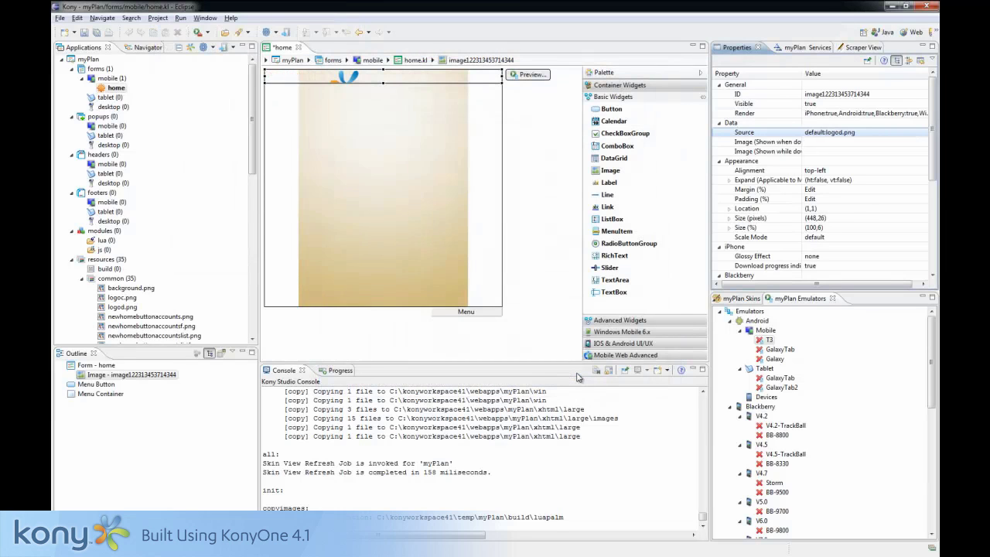
Step: Add an HBox container below the logo image on the home form and place a Button widget inside it
{"action": "left_click", "coordinate": [619, 85]}
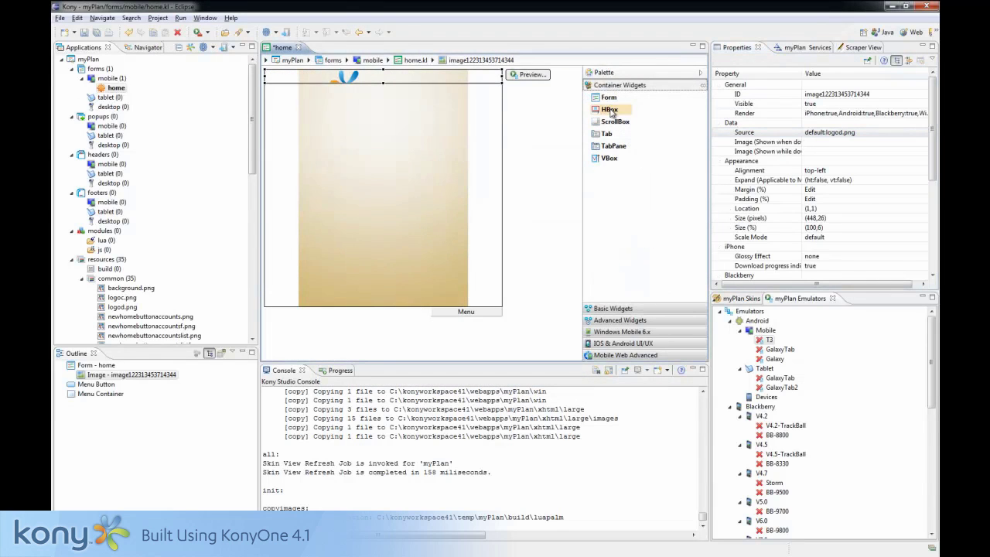
{"action": "left_click_drag", "start_coordinate": [609, 109], "coordinate": [457, 109]}
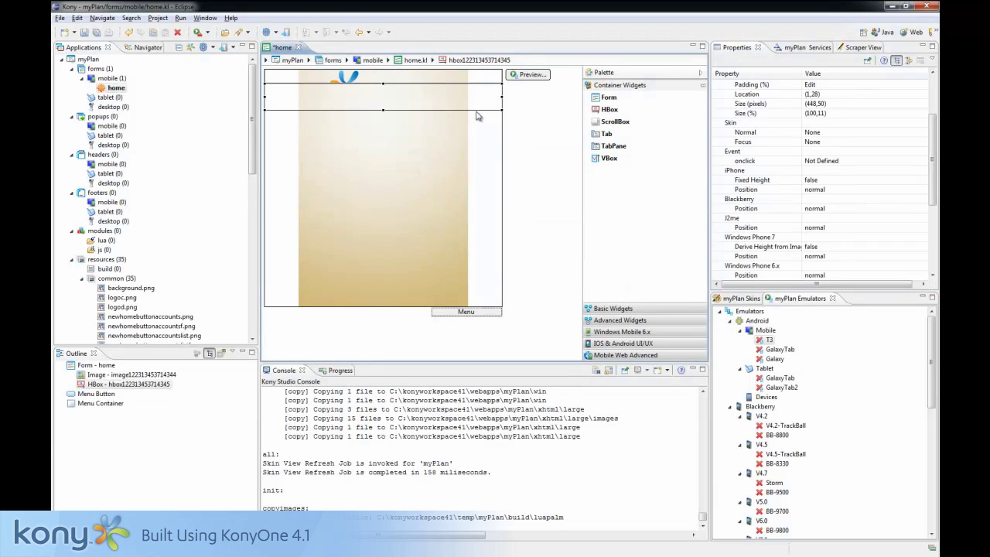
{"action": "left_click", "coordinate": [613, 309]}
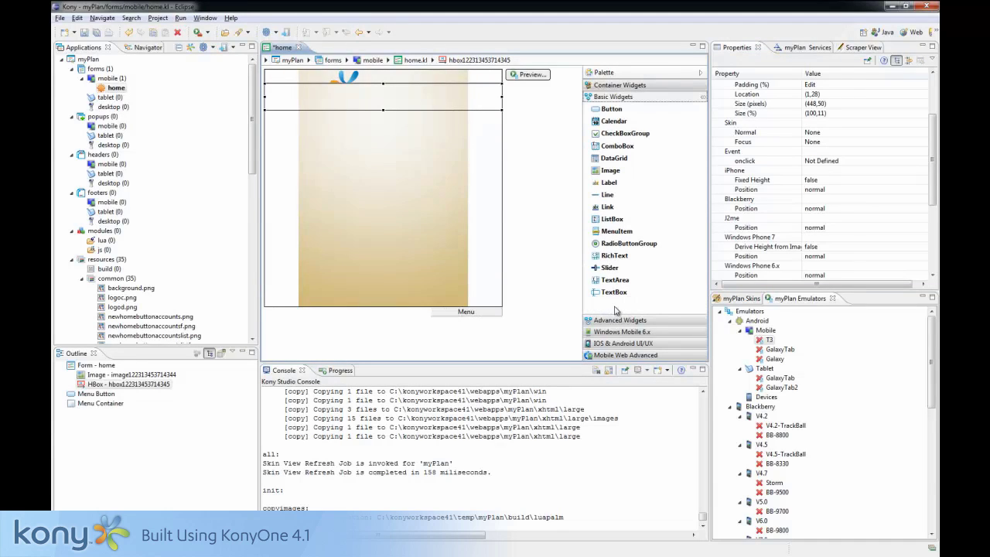
{"action": "left_click_drag", "start_coordinate": [611, 109], "coordinate": [333, 97]}
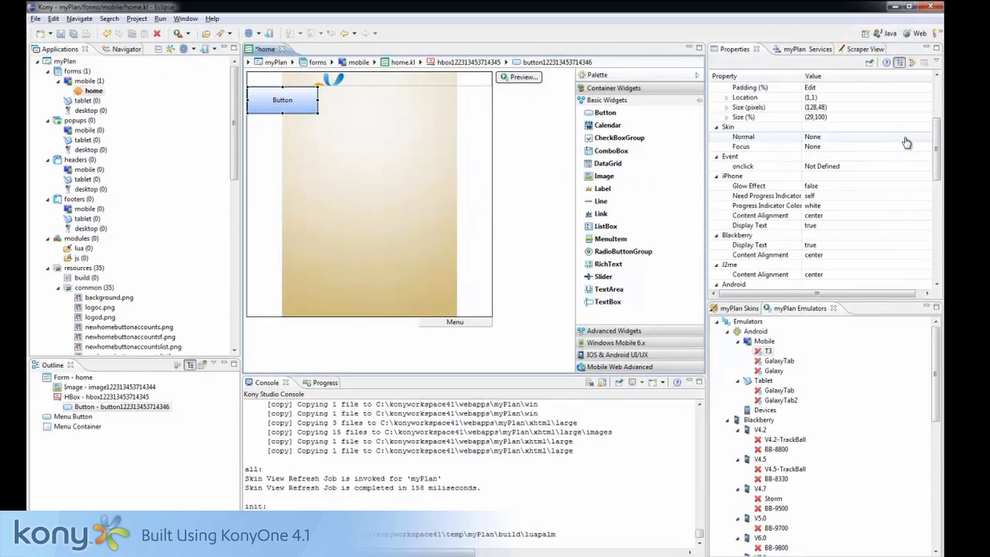
Step: Create a new skin named homeUrgentCare for the button's normal state
{"action": "left_click", "coordinate": [951, 169]}
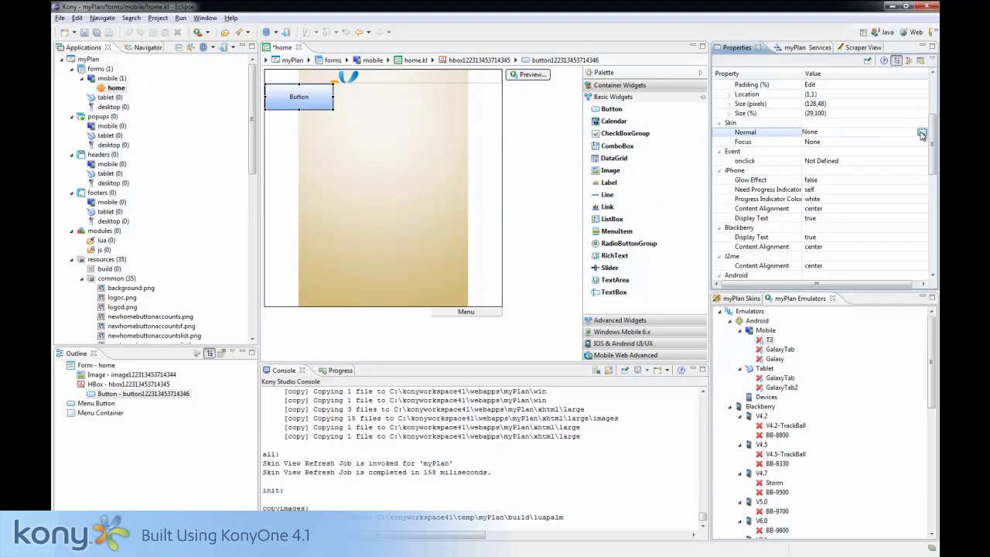
{"action": "left_click", "coordinate": [922, 134]}
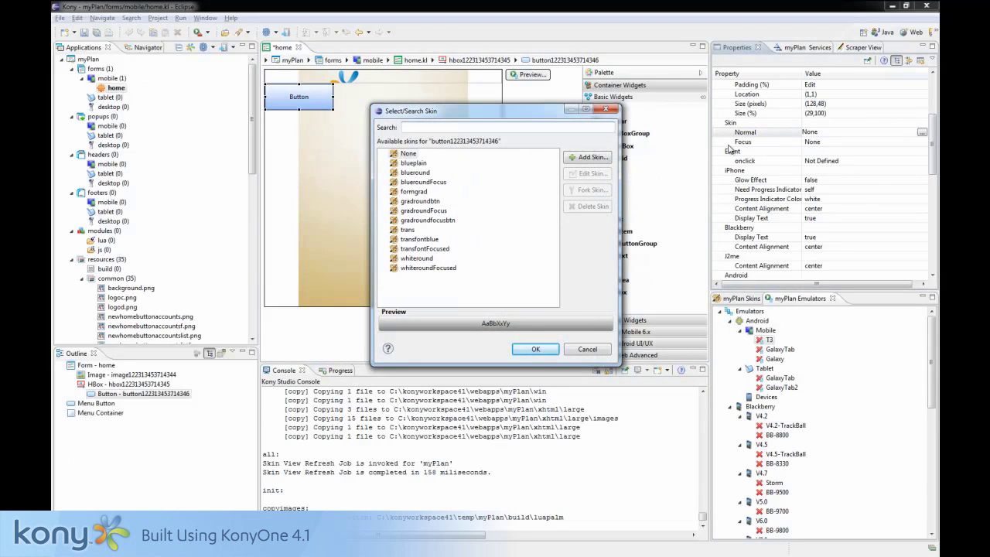
{"action": "left_click", "coordinate": [604, 161]}
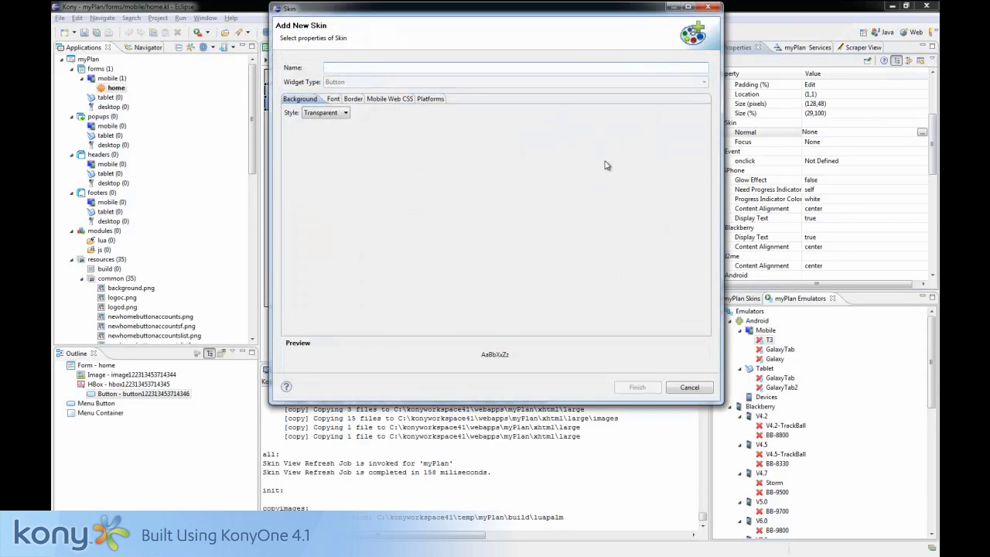
{"action": "type", "text": "homeUrg"}
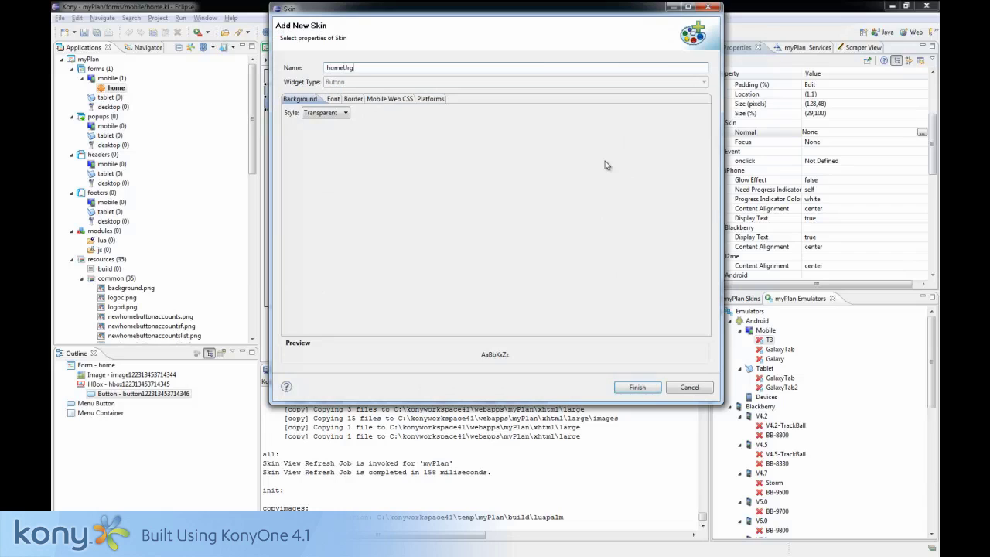
{"action": "type", "text": "entCare"}
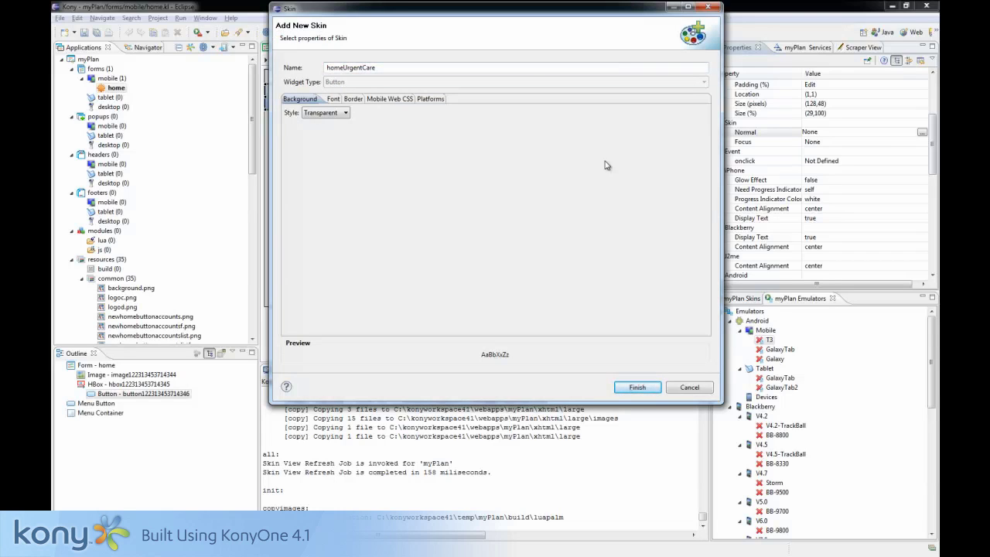
Step: Give the skin an Image background style with newhomebuttonurgentcare.png as its default image, and apply it to the button
{"action": "left_click", "coordinate": [346, 113]}
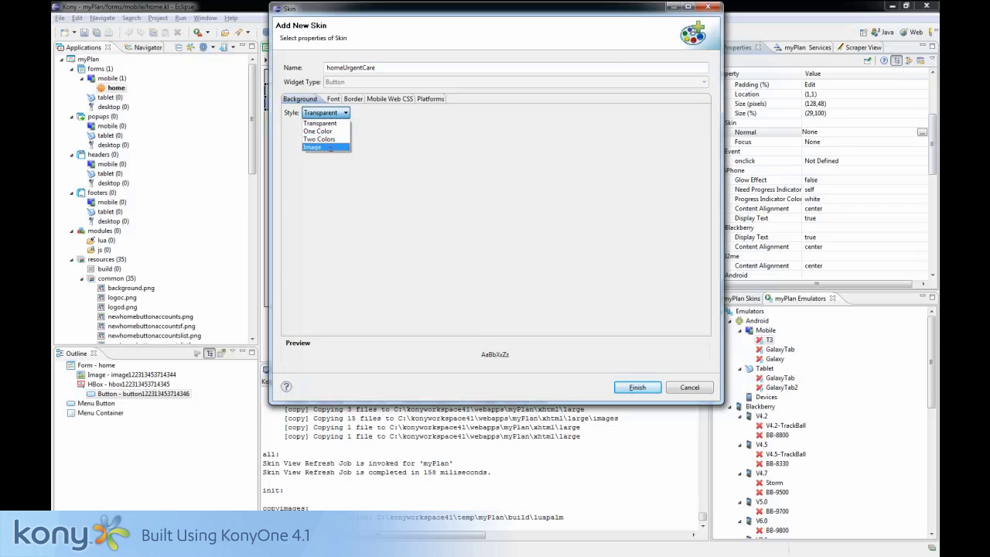
{"action": "left_click", "coordinate": [328, 147]}
{"action": "left_click", "coordinate": [686, 152]}
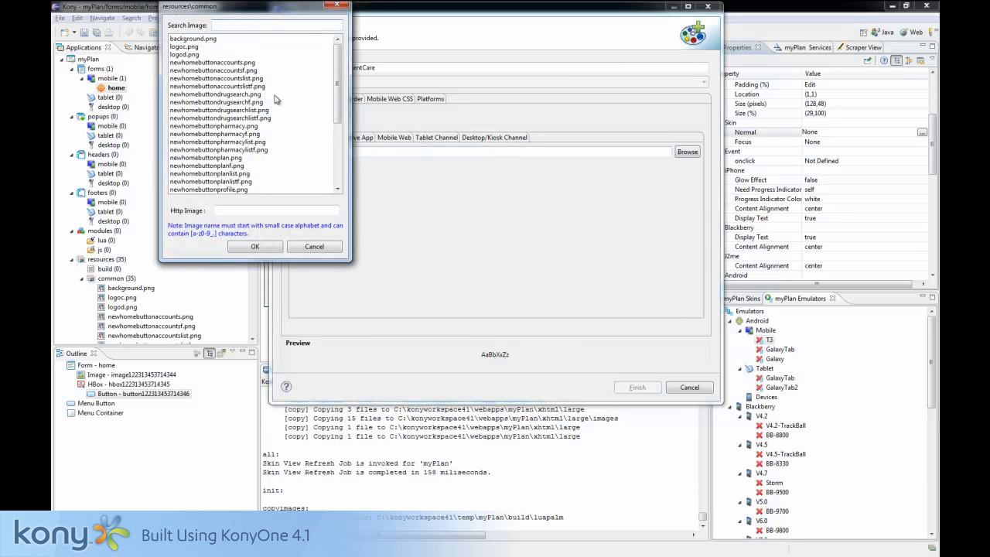
{"action": "left_click", "coordinate": [337, 154]}
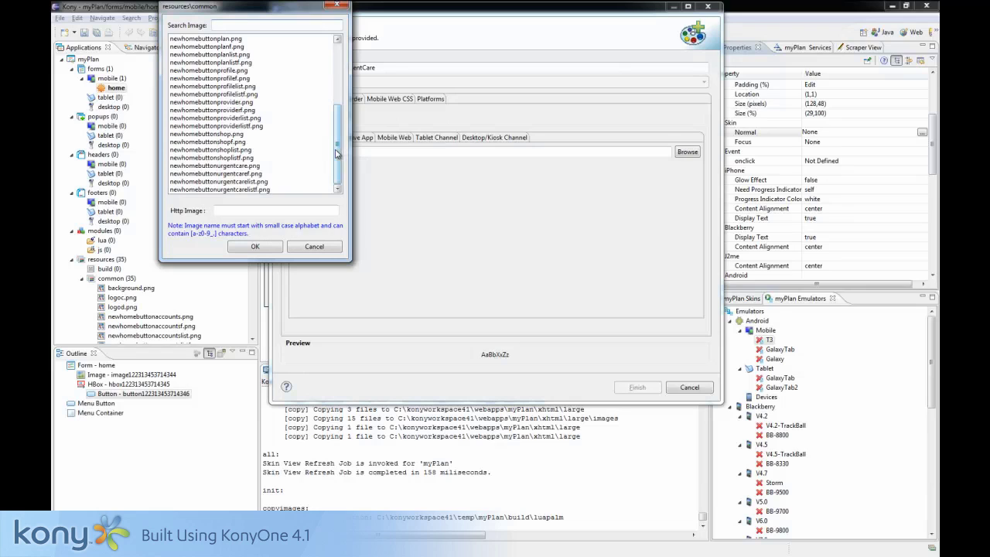
{"action": "left_click", "coordinate": [251, 167]}
{"action": "left_click", "coordinate": [262, 246]}
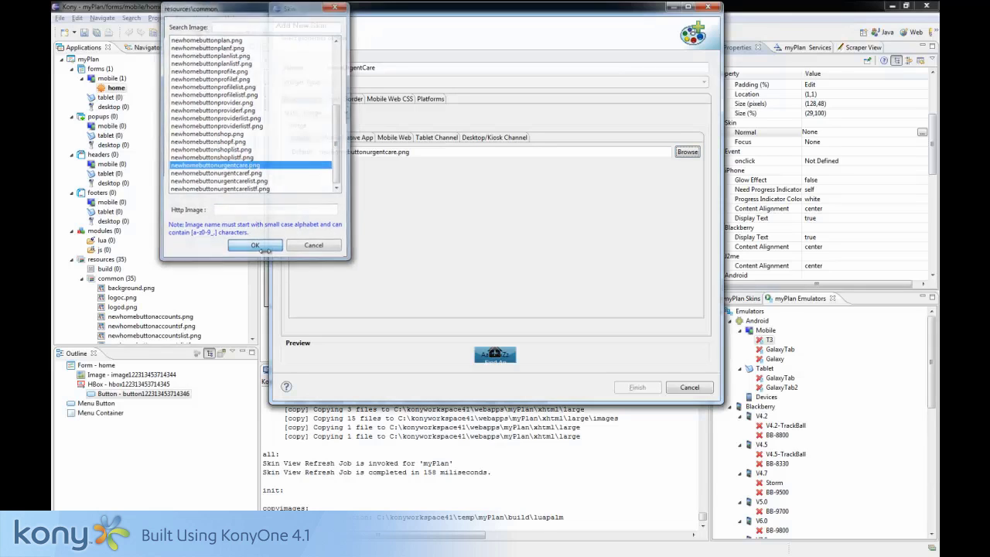
{"action": "left_click", "coordinate": [636, 387]}
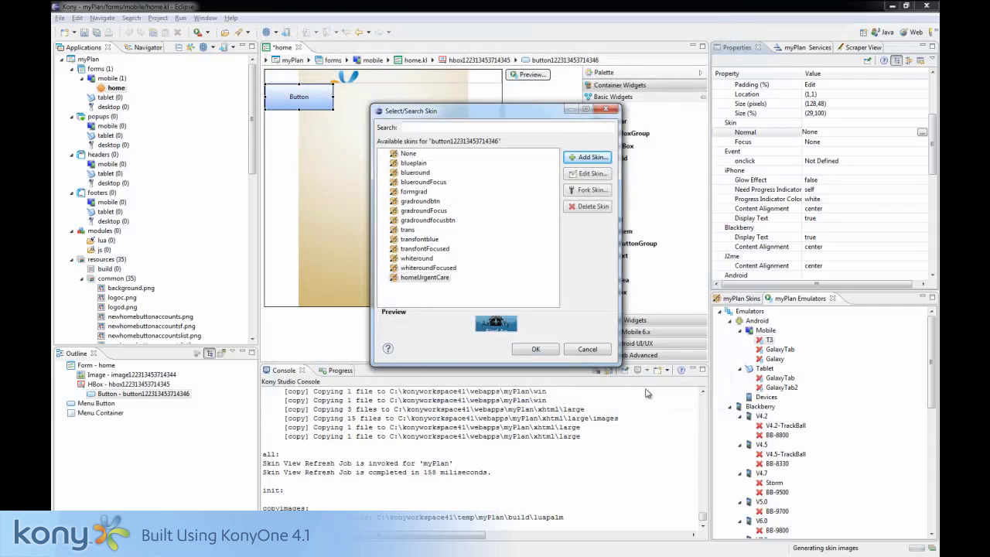
{"action": "left_click", "coordinate": [582, 349]}
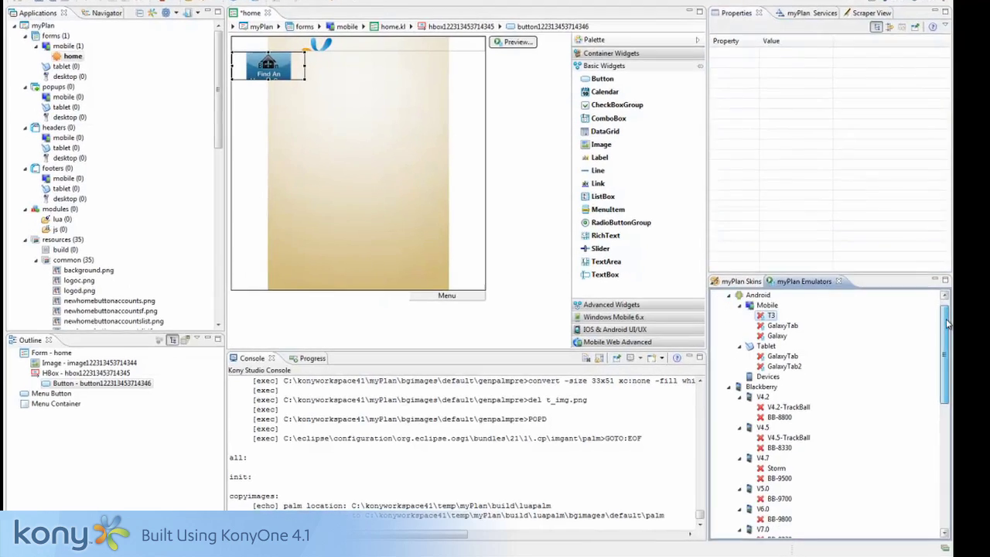
Step: Open the Android mobile T3 emulator in preview and run QuickPreview to view the home form
{"action": "left_click_drag", "start_coordinate": [932, 334], "coordinate": [935, 384]}
{"action": "left_click_drag", "start_coordinate": [977, 348], "coordinate": [977, 267]}
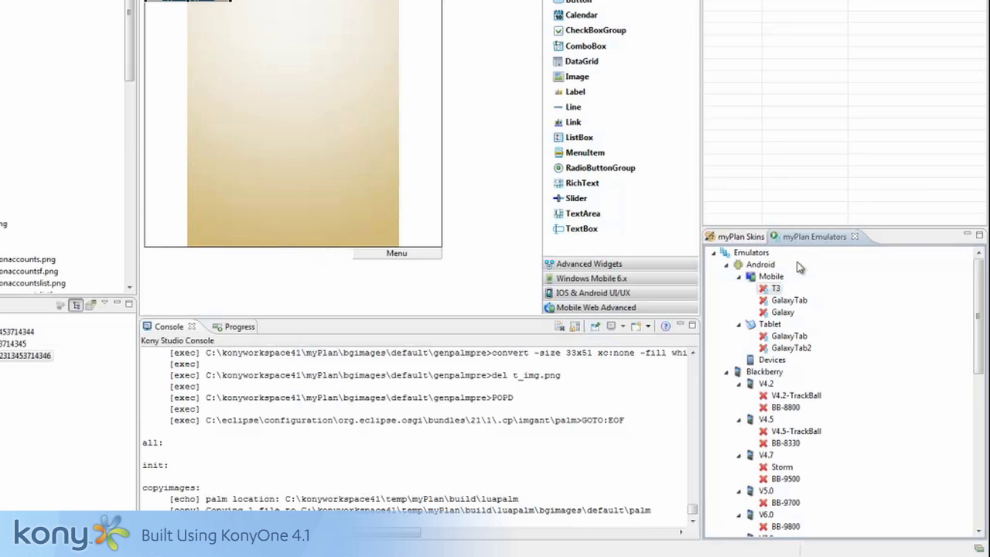
{"action": "right_click", "coordinate": [773, 290]}
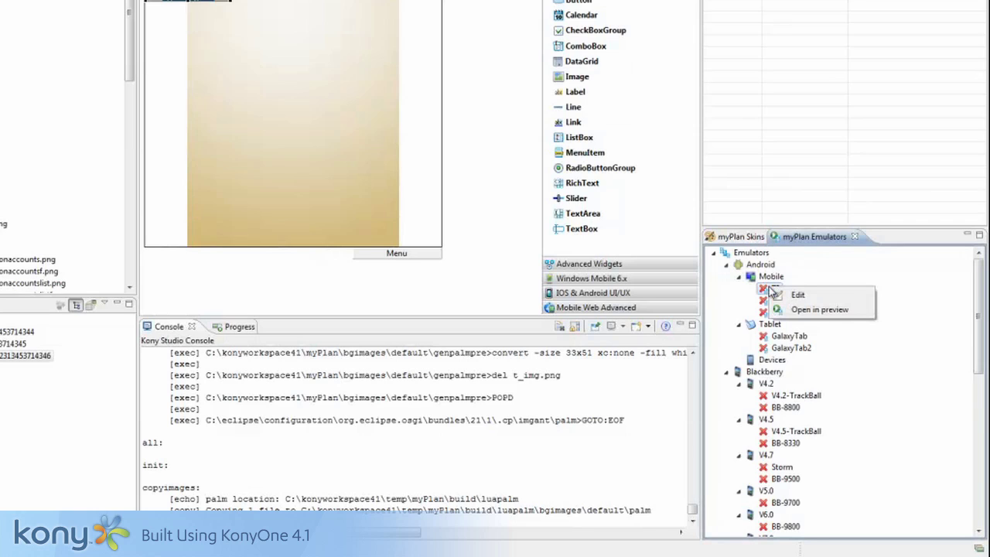
{"action": "left_click", "coordinate": [859, 310]}
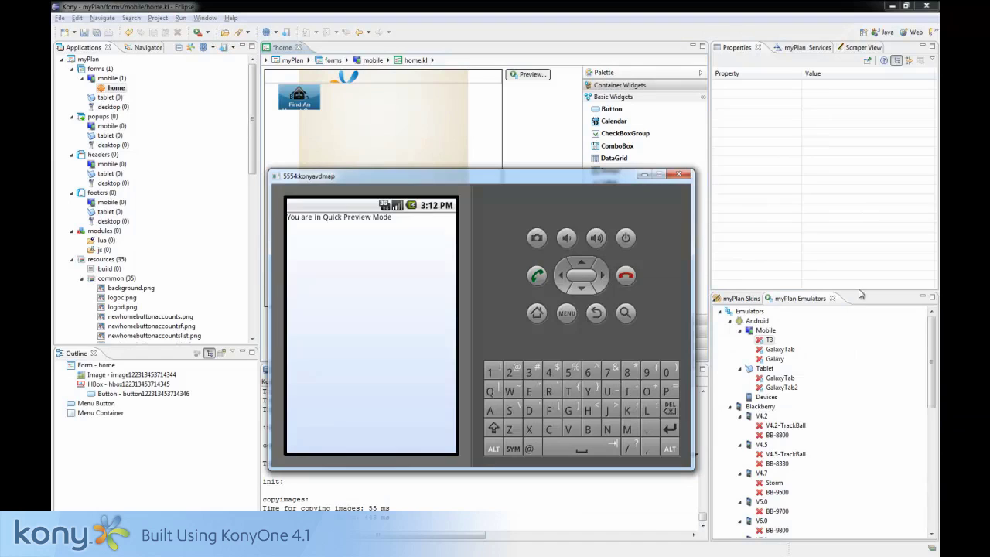
{"action": "left_click", "coordinate": [567, 312]}
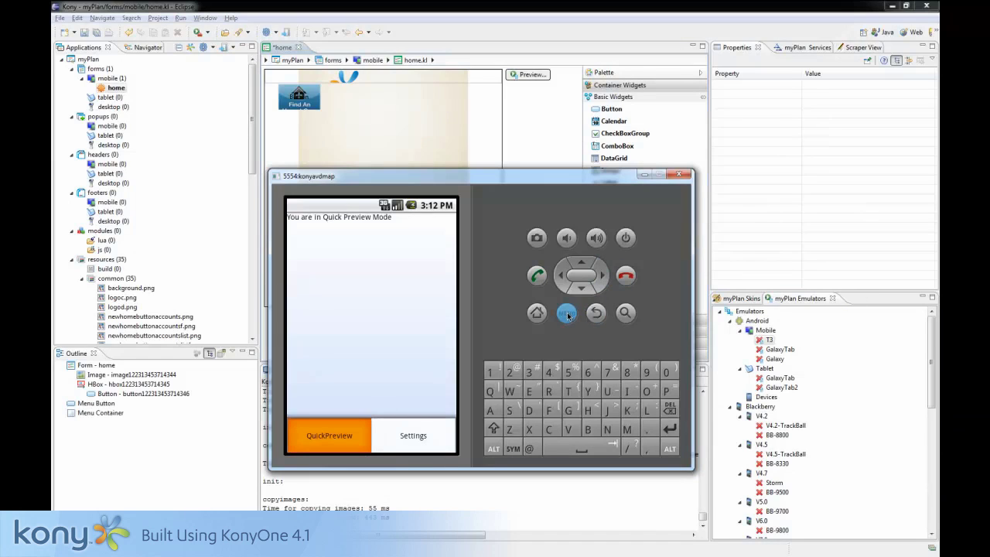
{"action": "left_click", "coordinate": [348, 426]}
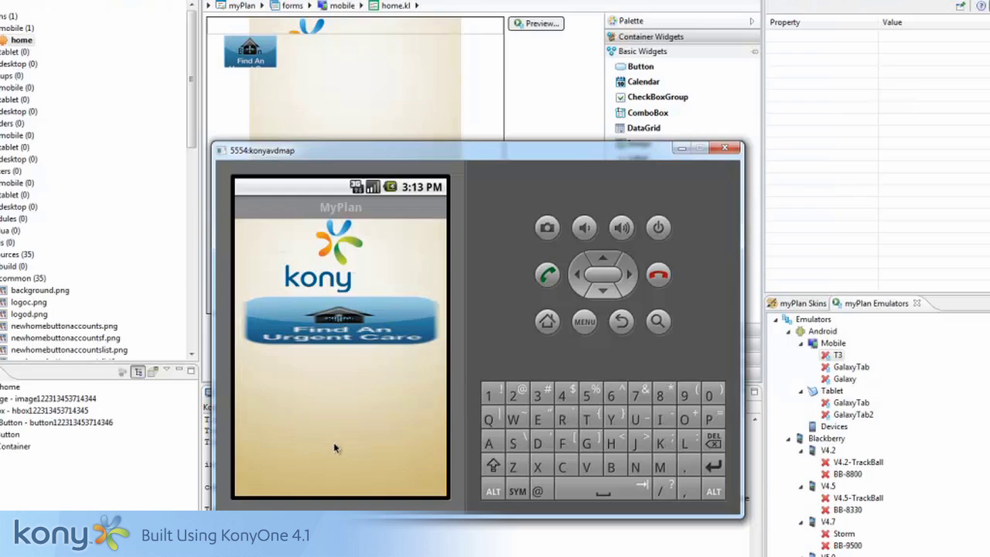
Step: Set the logo image's alignment to middle-center
{"action": "key", "text": "u"}
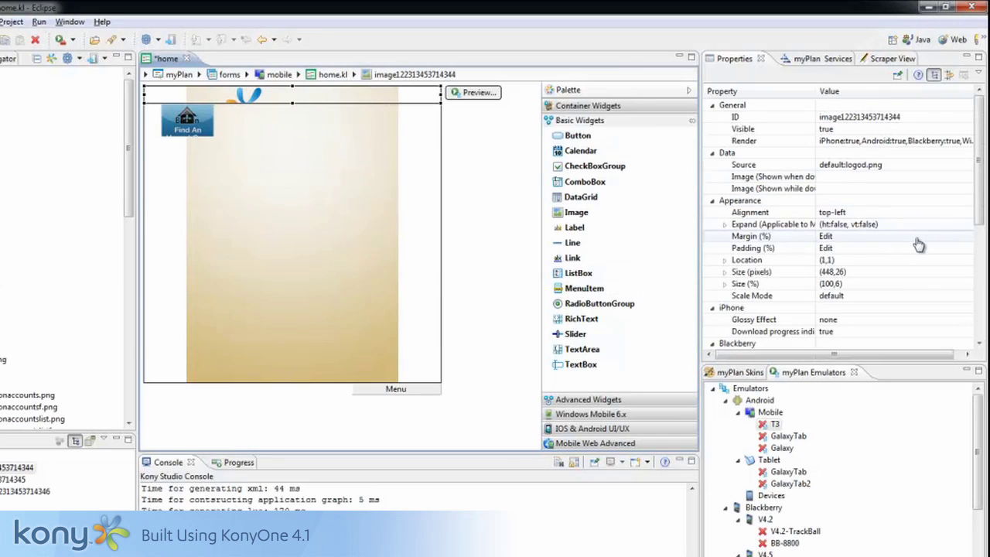
{"action": "left_click", "coordinate": [956, 211]}
{"action": "left_click", "coordinate": [968, 212]}
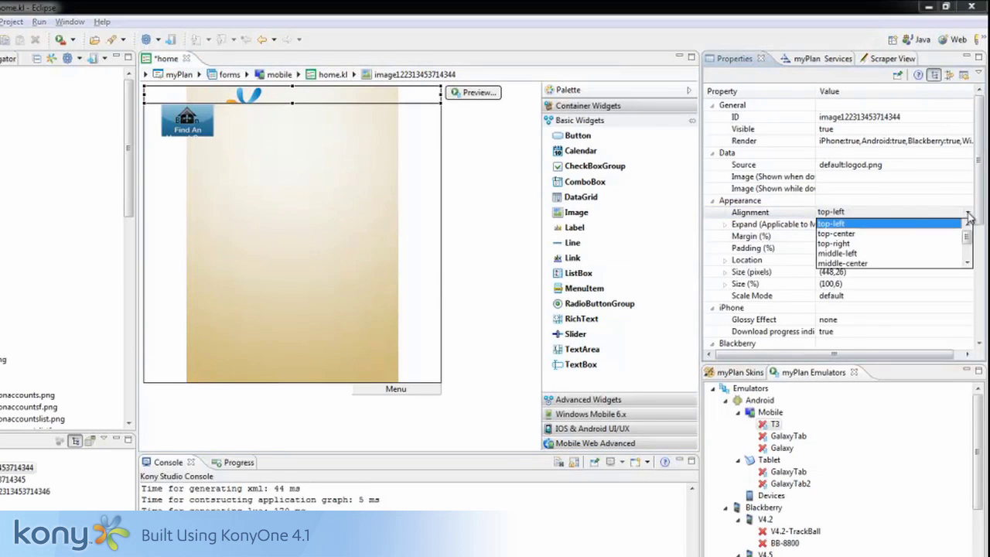
{"action": "left_click", "coordinate": [874, 257]}
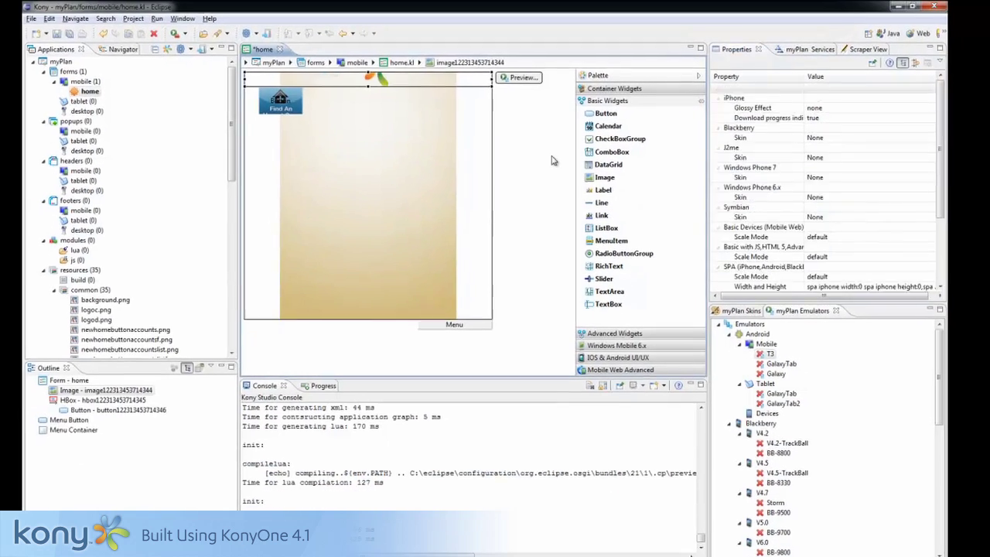
Step: Preview the home form with the centred logo on the native Android platform
{"action": "left_click", "coordinate": [492, 119]}
{"action": "left_click", "coordinate": [531, 74]}
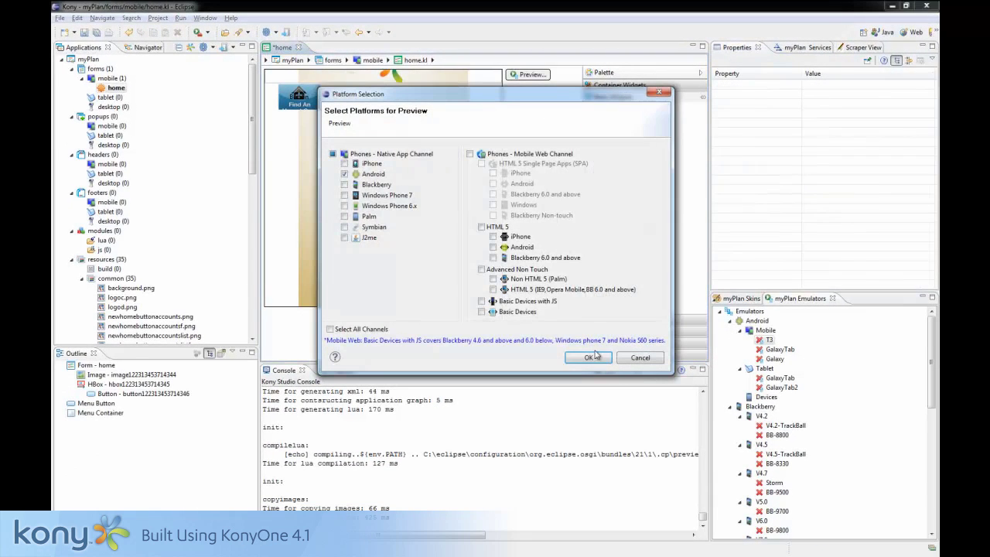
{"action": "left_click", "coordinate": [590, 358]}
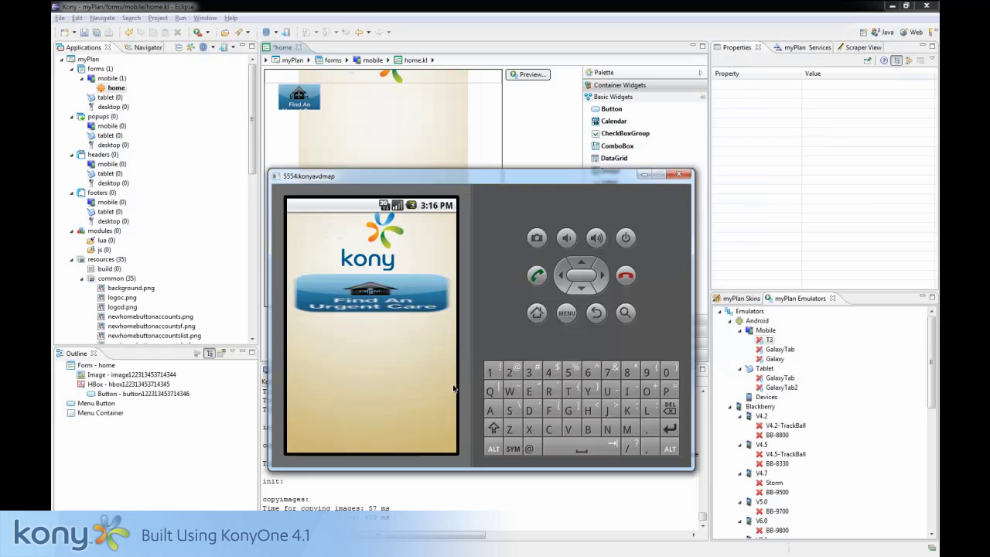
Step: Turn off horizontal expansion for the urgent care button and preview the form on Android again
{"action": "left_click", "coordinate": [325, 109]}
{"action": "left_click", "coordinate": [298, 101]}
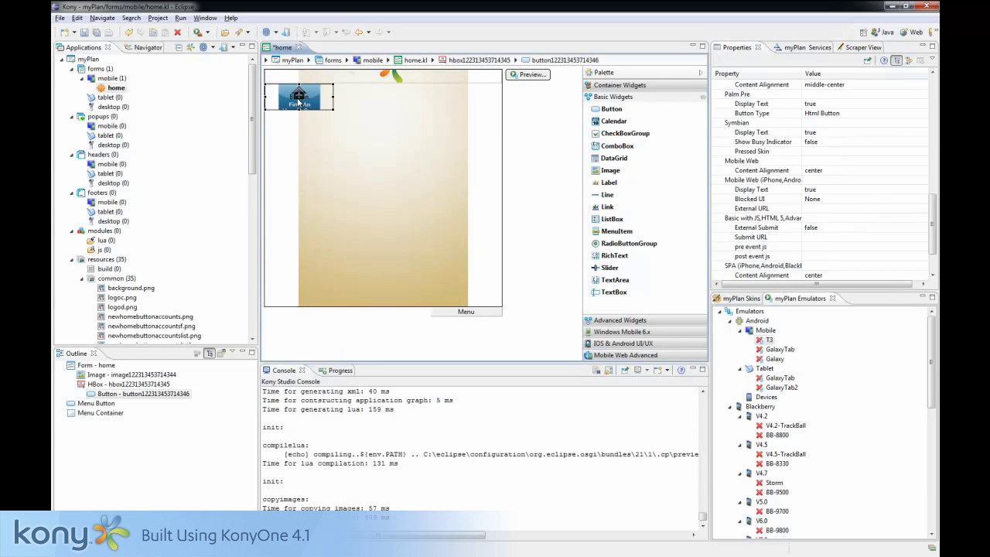
{"action": "left_click", "coordinate": [919, 137]}
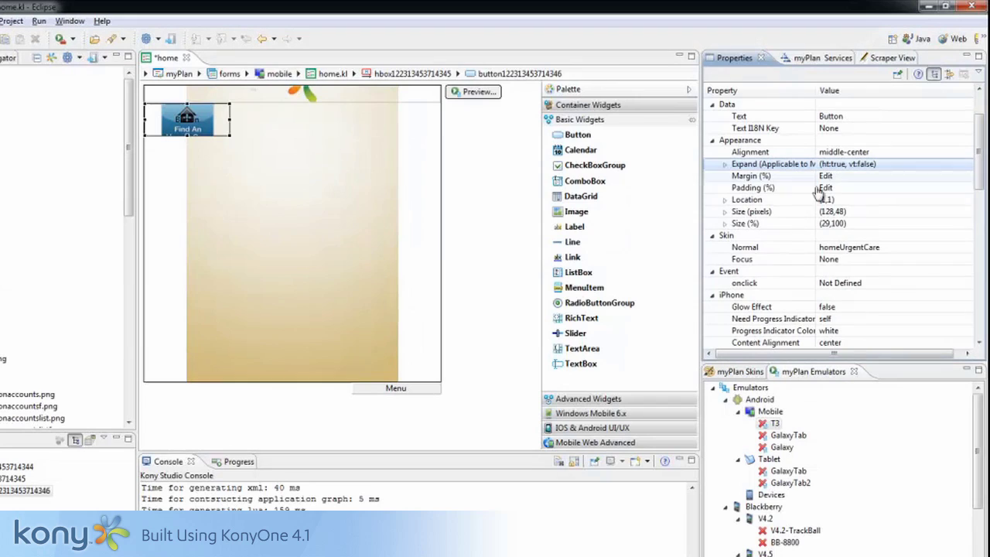
{"action": "left_click", "coordinate": [725, 164]}
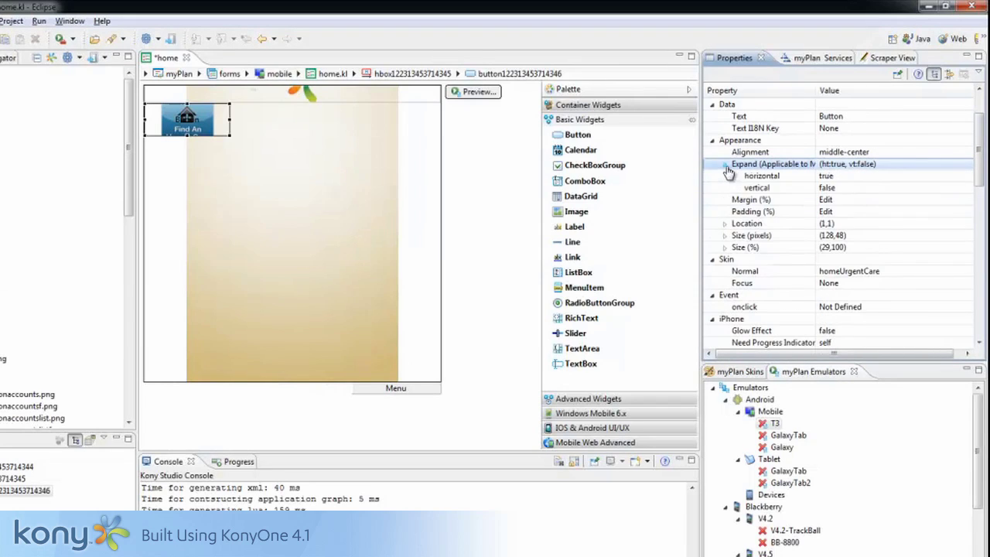
{"action": "left_click", "coordinate": [834, 176]}
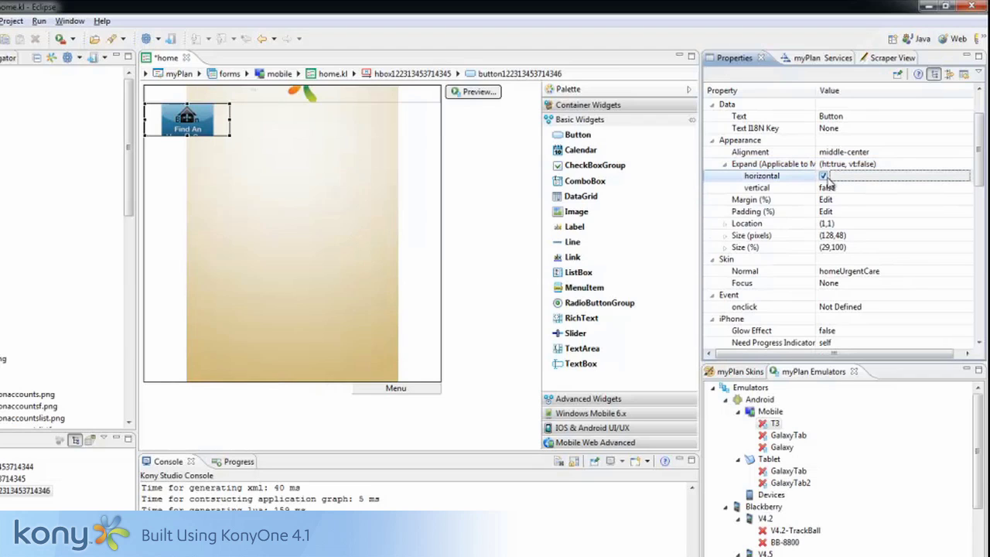
{"action": "left_click", "coordinate": [827, 187]}
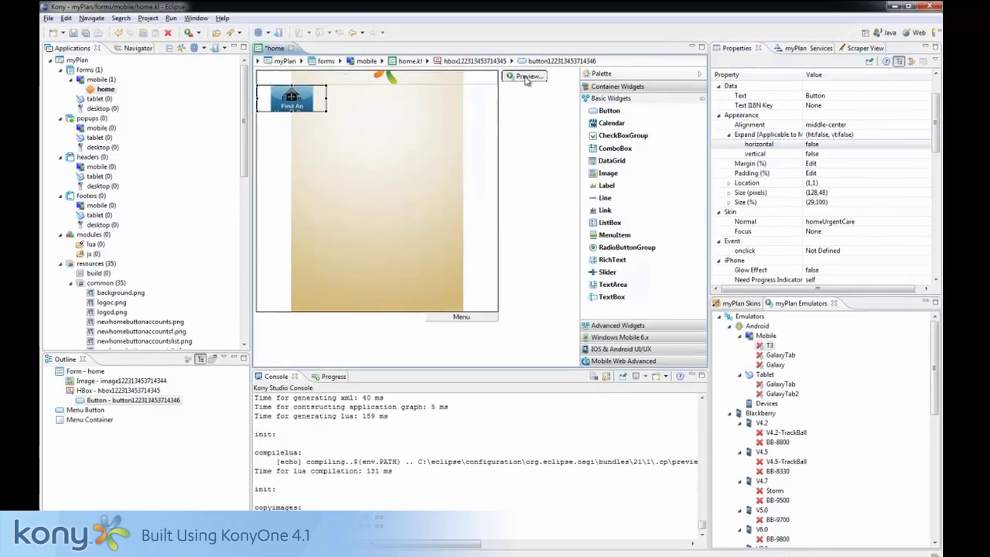
{"action": "left_click", "coordinate": [493, 87]}
{"action": "left_click", "coordinate": [587, 357]}
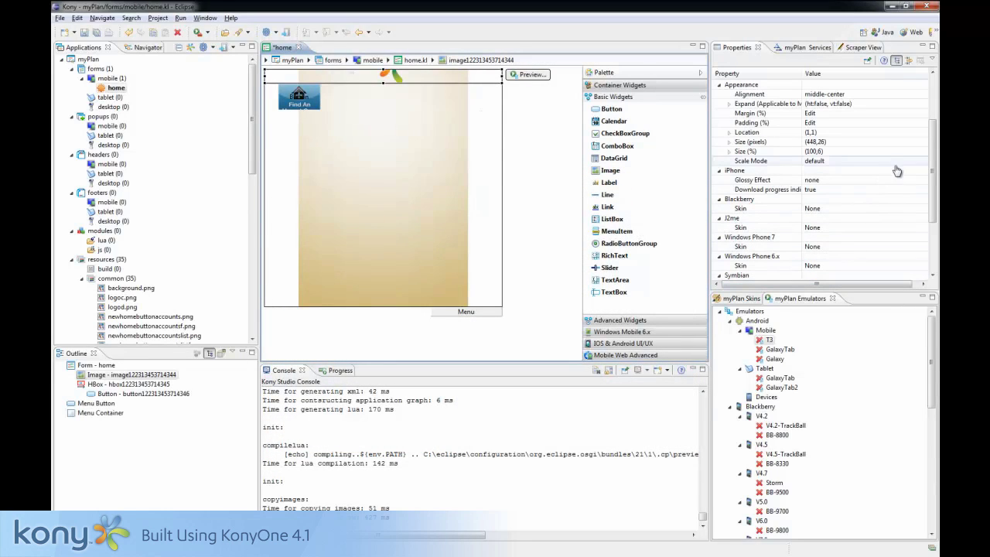
Step: Enable the native Android margin for the logo image and set its top margin to 15 pixels
{"action": "left_click", "coordinate": [905, 115]}
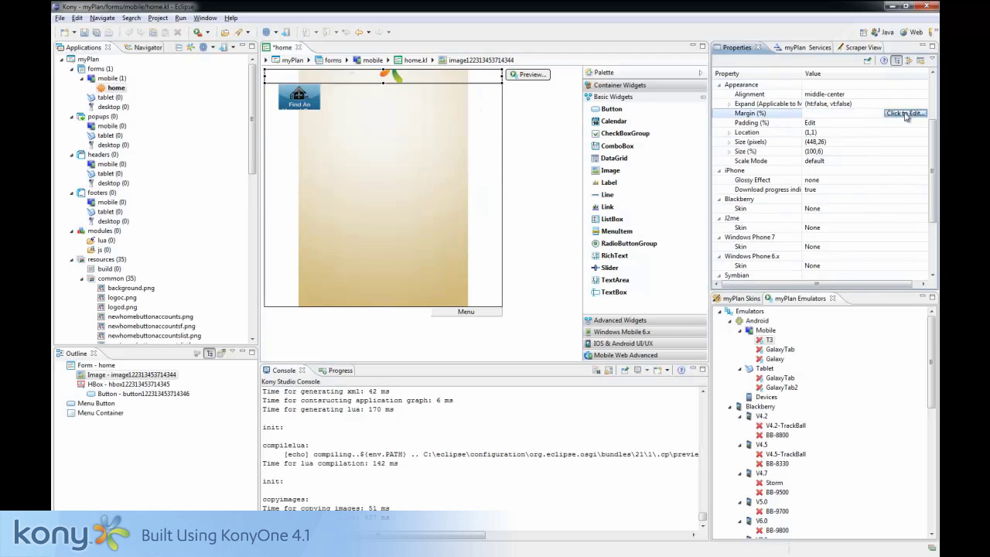
{"action": "left_click", "coordinate": [904, 114]}
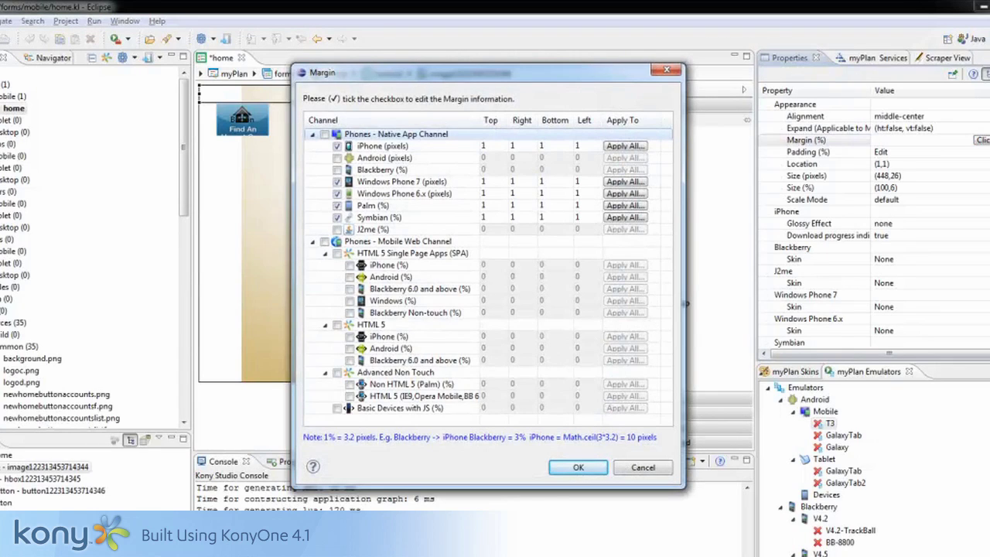
{"action": "left_click", "coordinate": [336, 158]}
{"action": "left_click", "coordinate": [484, 158]}
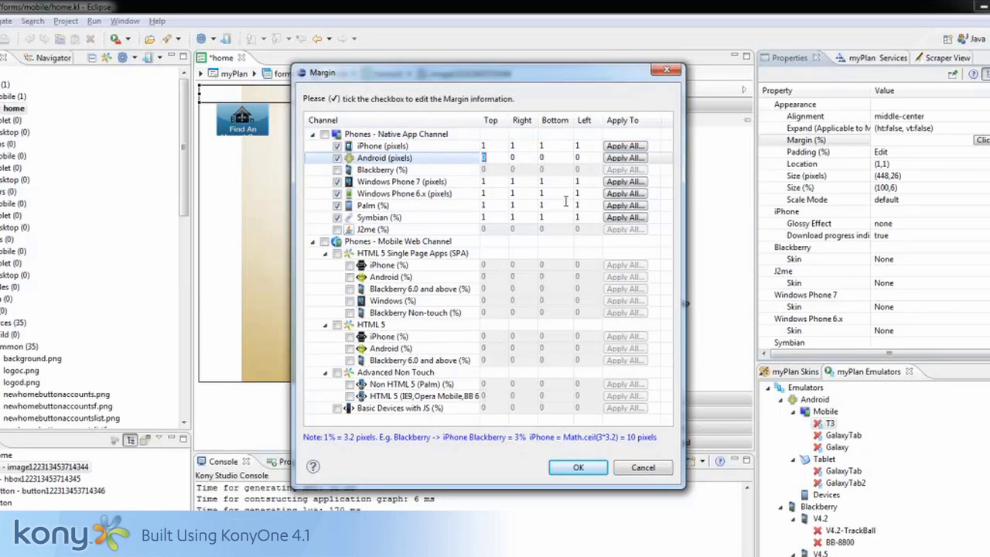
{"action": "type", "text": "15"}
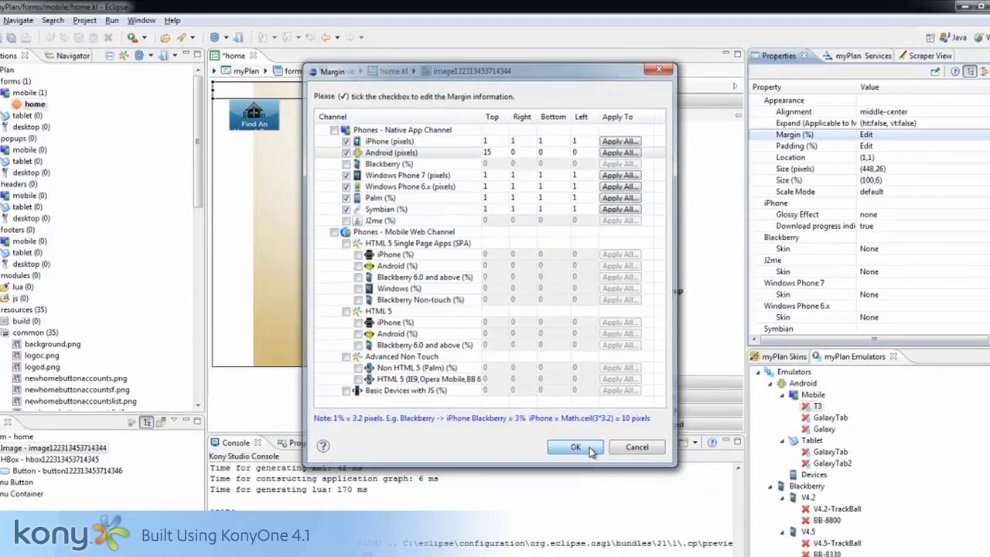
{"action": "left_click", "coordinate": [587, 448]}
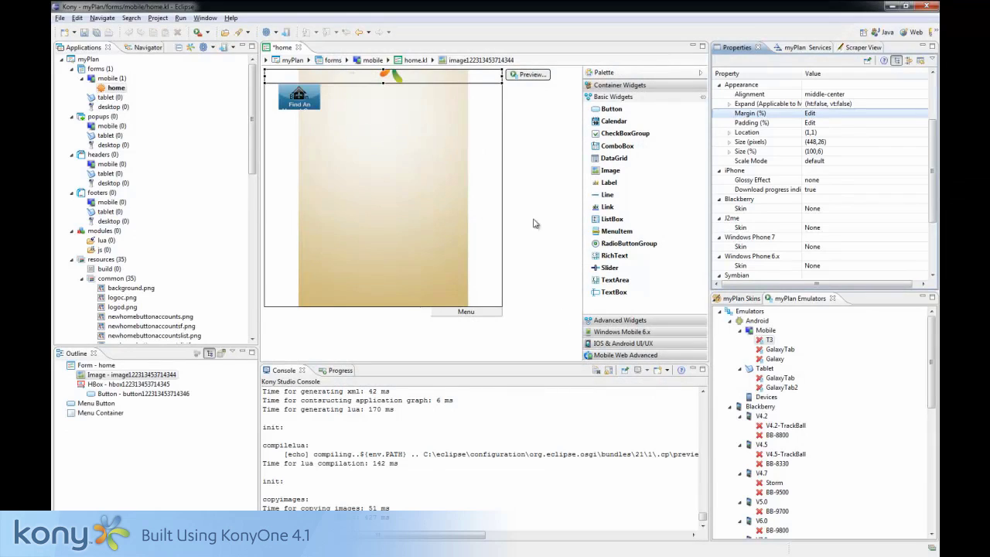
Step: Enable the native Android margin for the HBox holding the urgent care button and set its top margin to 3 pixels
{"action": "left_click", "coordinate": [486, 106]}
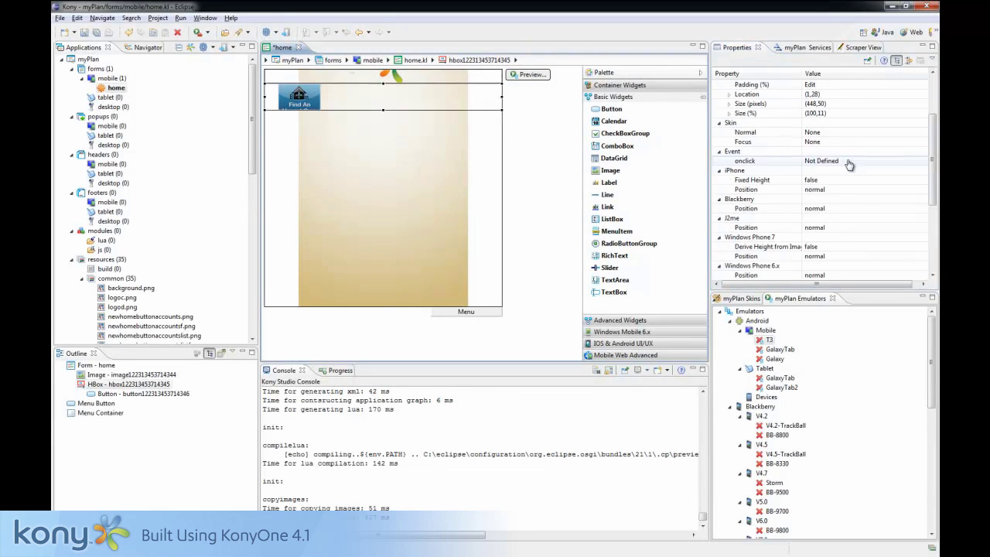
{"action": "left_click_drag", "start_coordinate": [934, 151], "coordinate": [934, 116]}
{"action": "left_click", "coordinate": [916, 142]}
{"action": "left_click", "coordinate": [906, 142]}
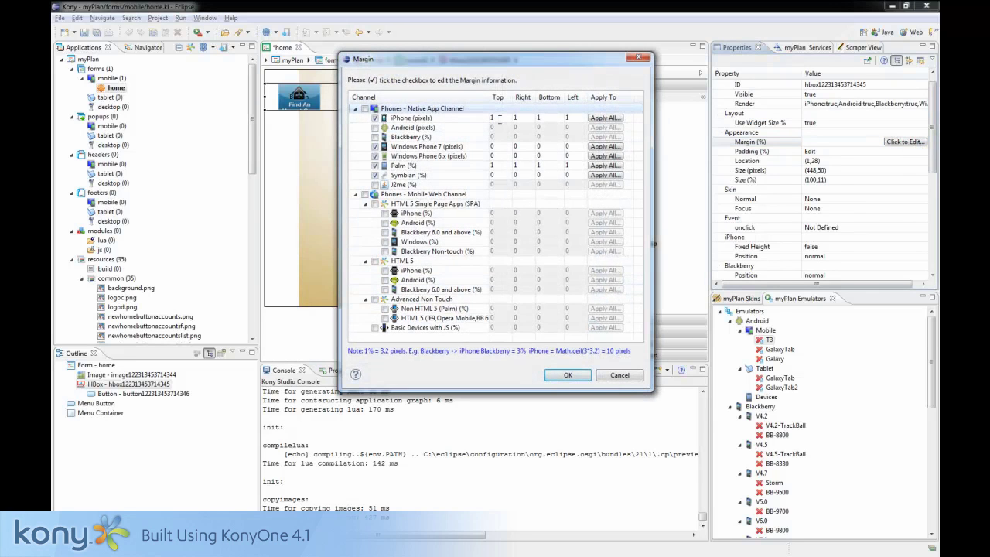
{"action": "left_click", "coordinate": [500, 117]}
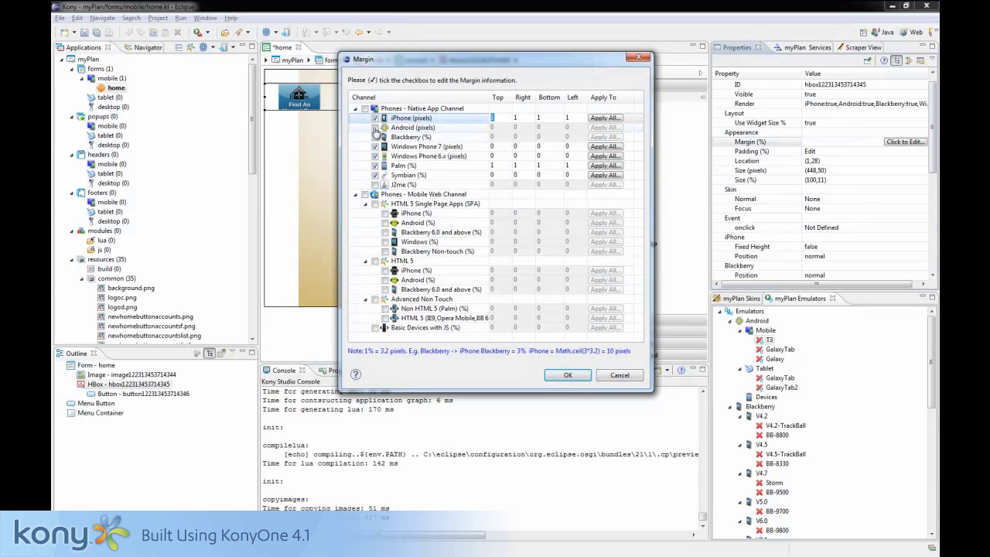
{"action": "left_click", "coordinate": [500, 127]}
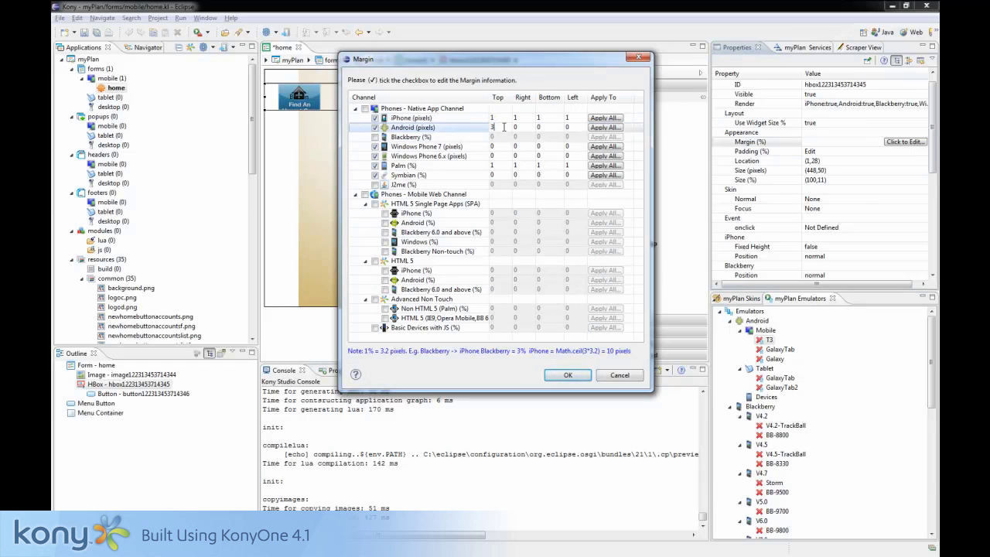
{"action": "type", "text": "3"}
{"action": "left_click", "coordinate": [572, 376]}
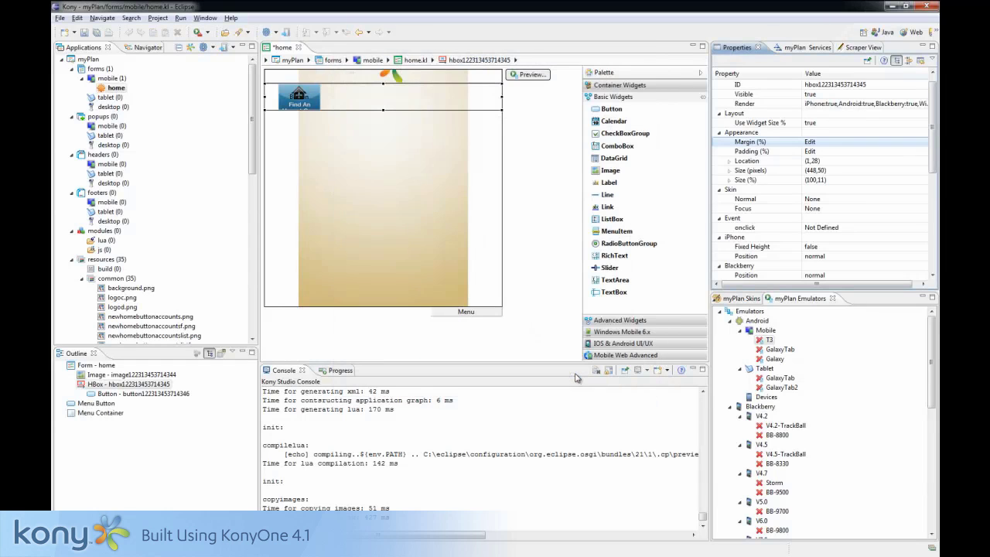
Step: Clear the text label of the urgent care button
{"action": "left_click", "coordinate": [316, 98]}
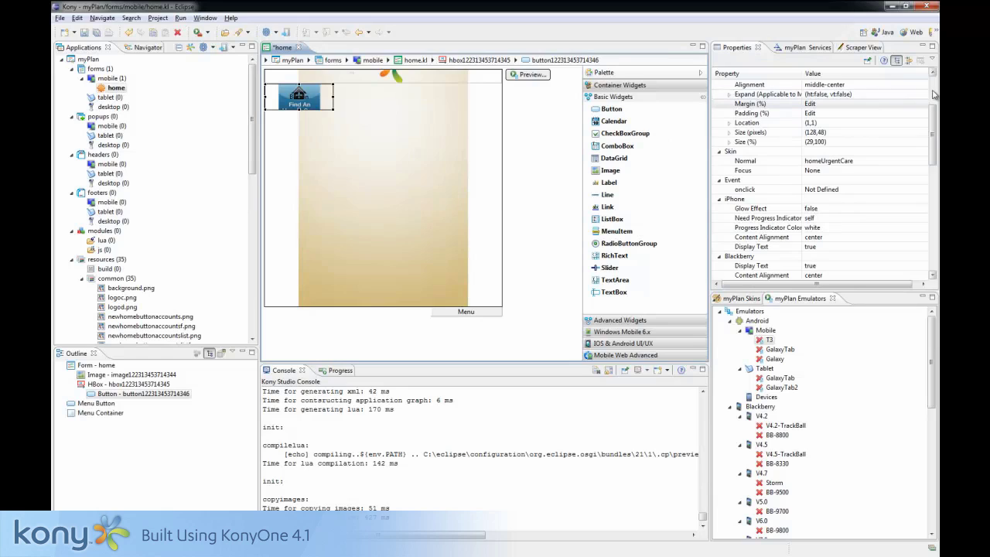
{"action": "scroll", "coordinate": [932, 94], "scroll_direction": "up", "scroll_amount": 3}
{"action": "left_click", "coordinate": [869, 143]}
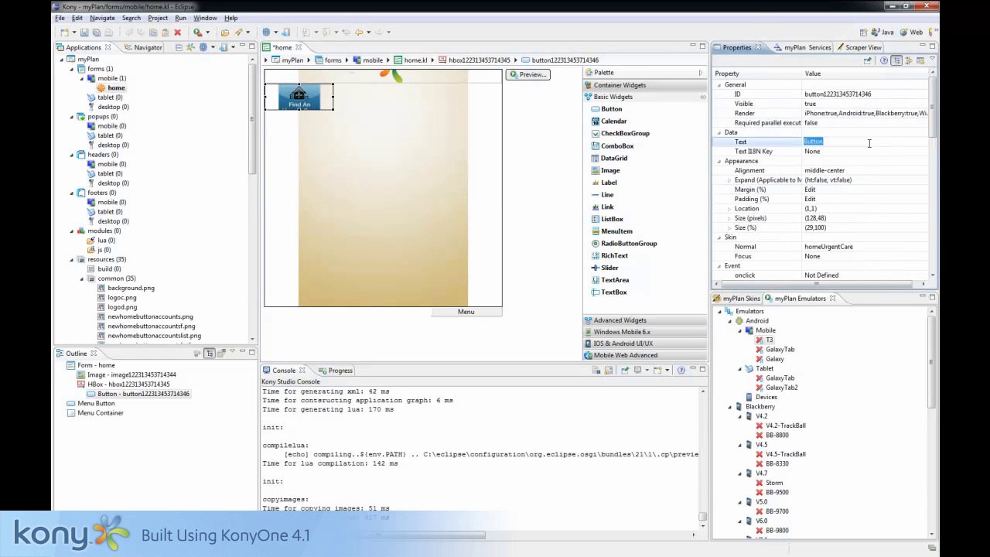
{"action": "key", "text": "Delete"}
{"action": "left_click", "coordinate": [553, 216]}
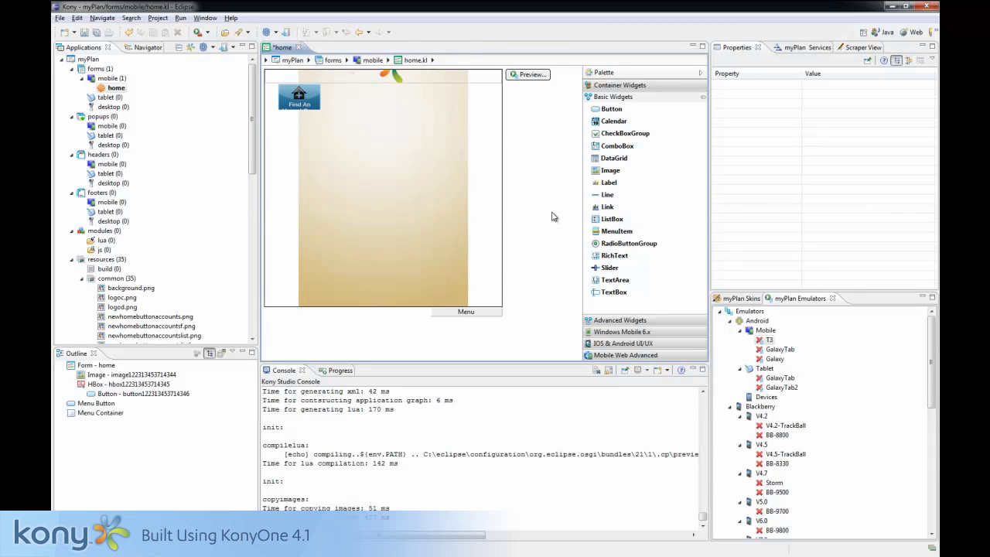
Step: Copy the urgent care button and paste two duplicates beside it in the same HBox
{"action": "left_click", "coordinate": [287, 101]}
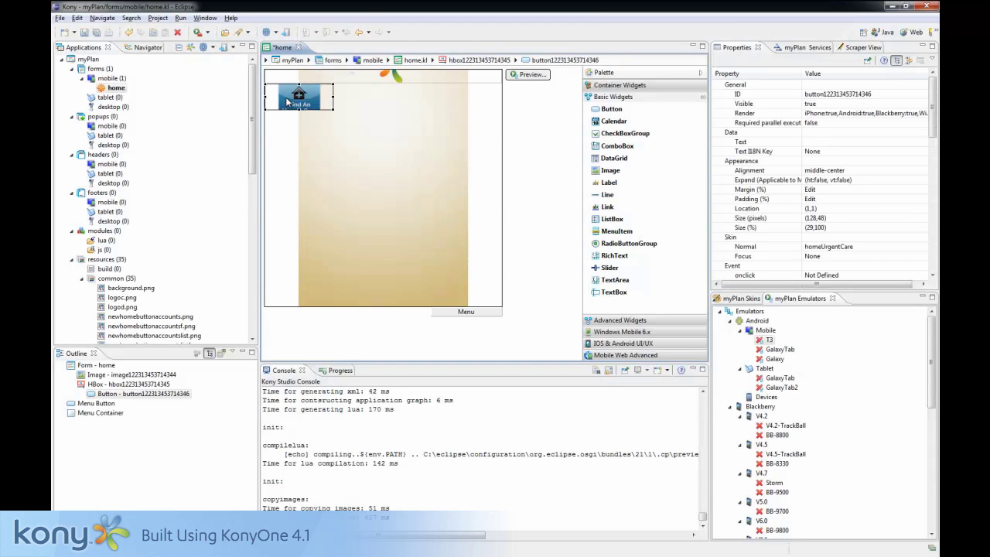
{"action": "key", "text": "ctrl+c"}
{"action": "left_click", "coordinate": [363, 96]}
{"action": "key", "text": "ctrl+v"}
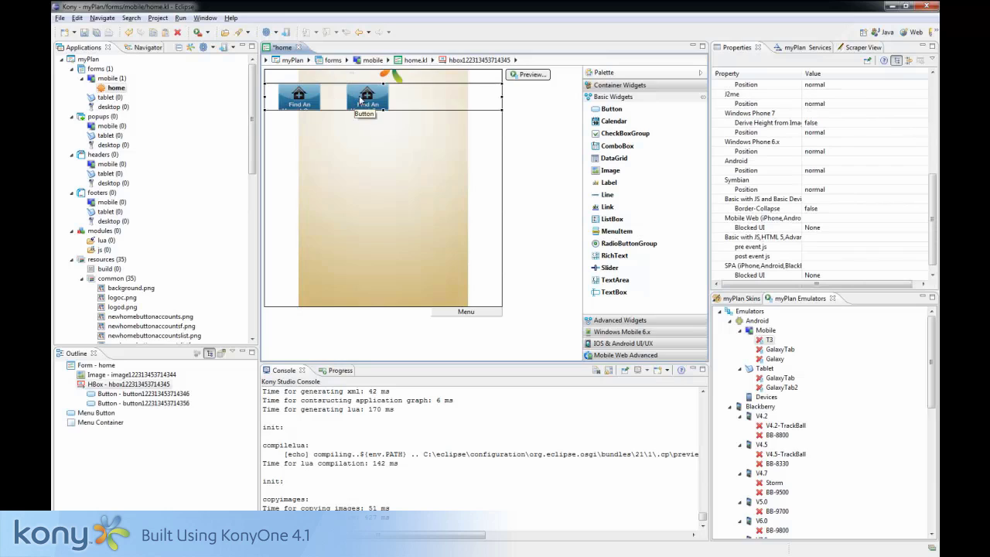
{"action": "key", "text": "ctrl+v"}
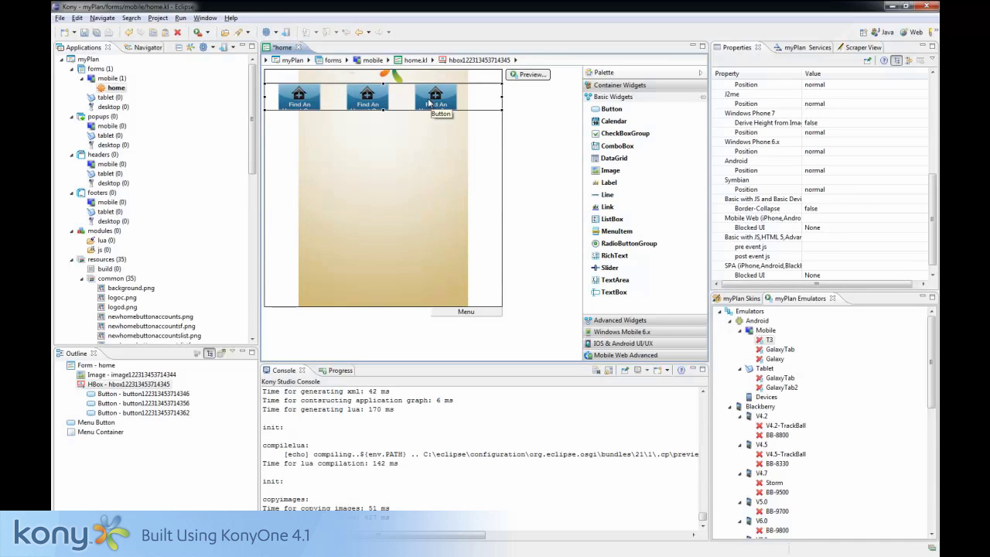
Step: Duplicate the three-button HBox twice below on the home form and delete the last button of the third row
{"action": "right_click", "coordinate": [164, 383]}
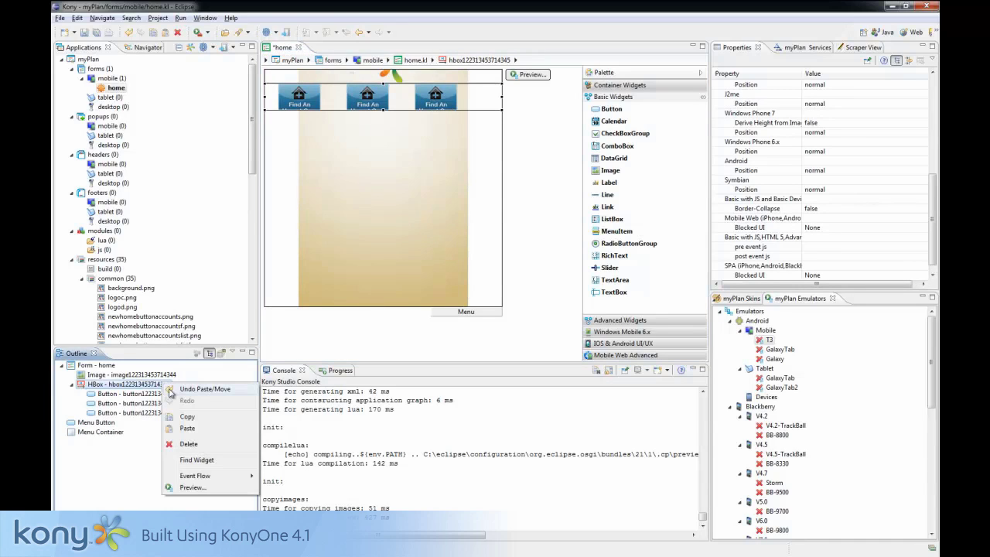
{"action": "left_click", "coordinate": [189, 419]}
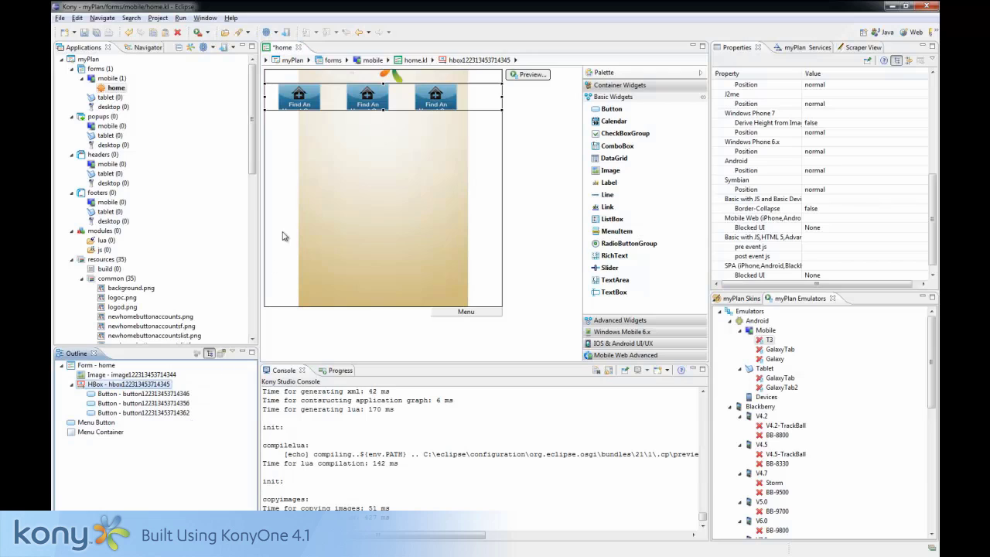
{"action": "left_click", "coordinate": [344, 155]}
{"action": "right_click", "coordinate": [363, 139]}
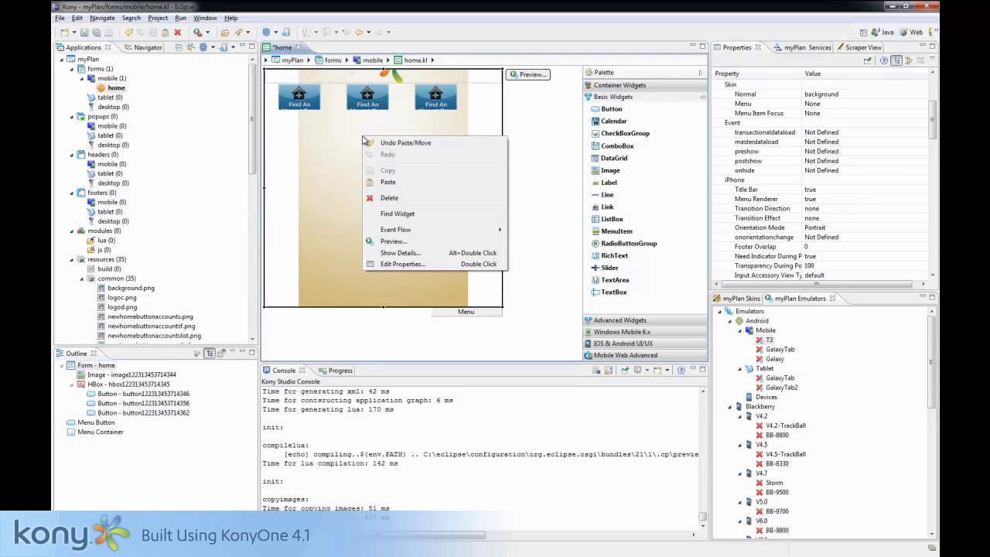
{"action": "left_click", "coordinate": [385, 182]}
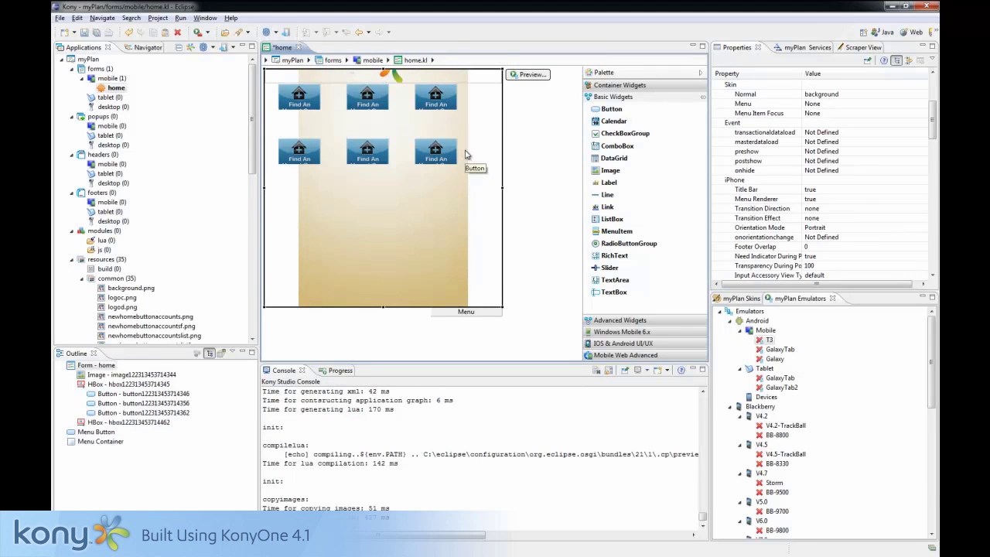
{"action": "right_click", "coordinate": [443, 210]}
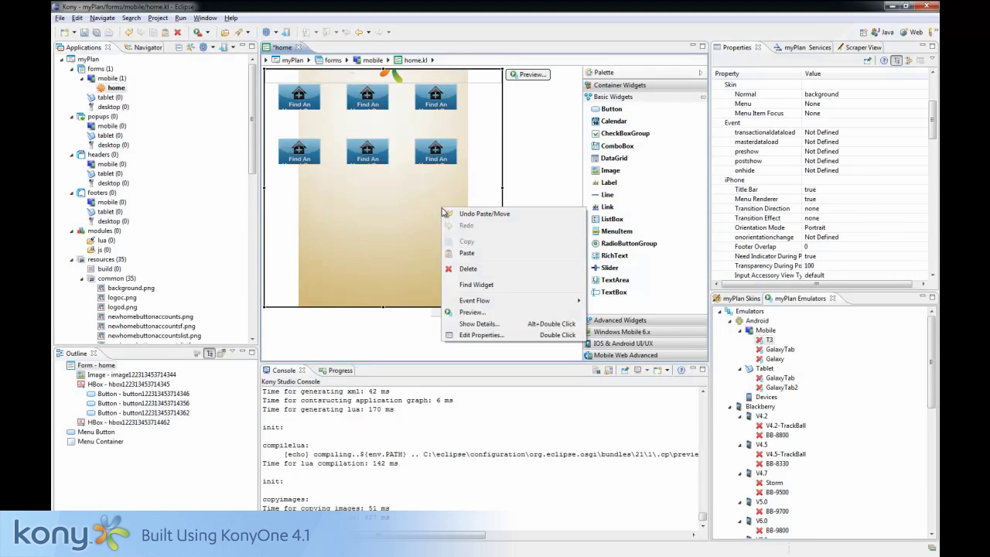
{"action": "left_click", "coordinate": [465, 253]}
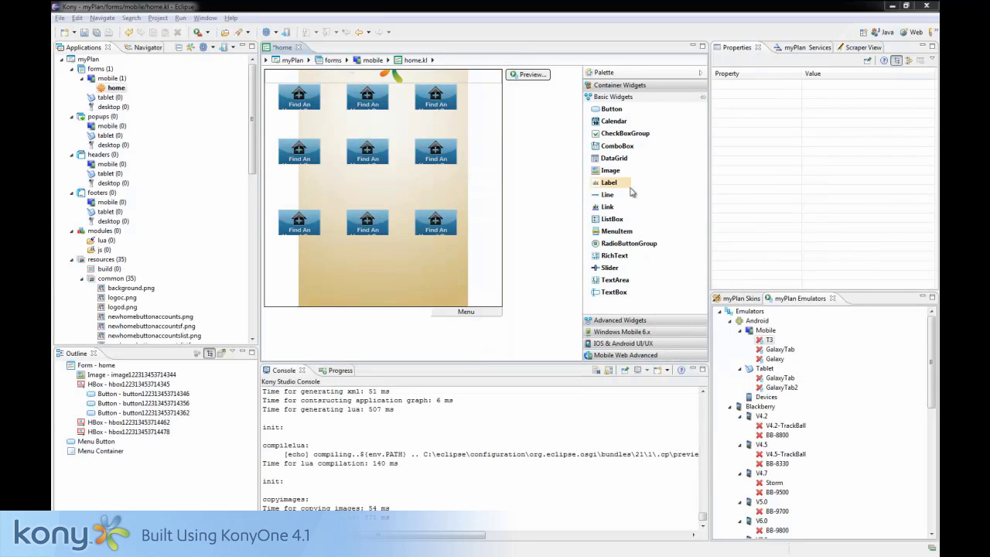
{"action": "left_click", "coordinate": [452, 223]}
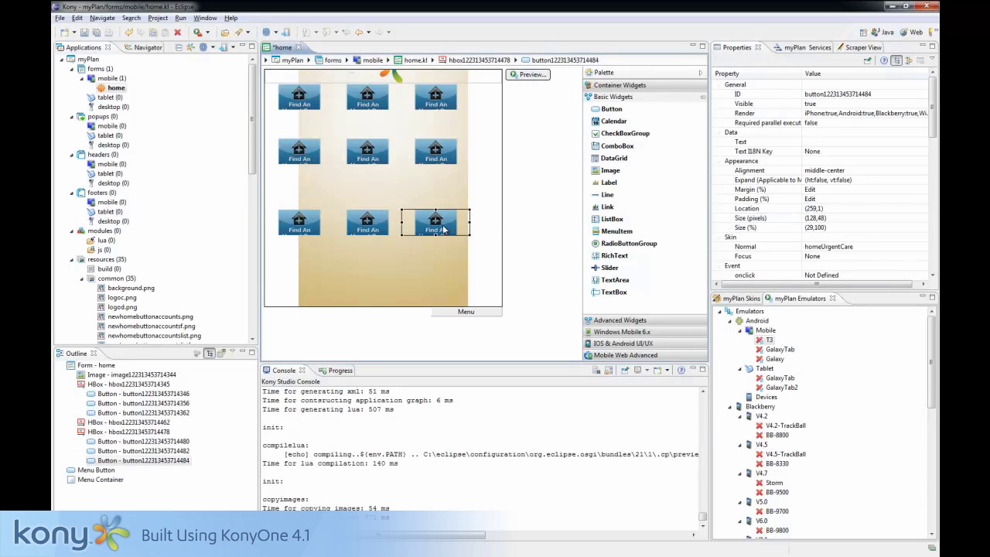
{"action": "key", "text": "Delete"}
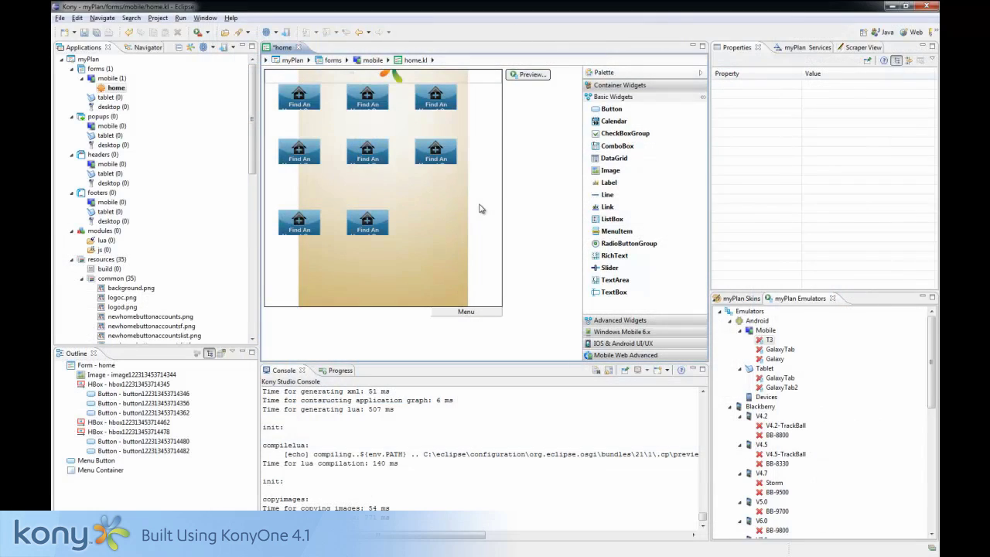
Step: Select all three button HBoxes and set their Use Widget Size % property to false
{"action": "left_click", "coordinate": [482, 102]}
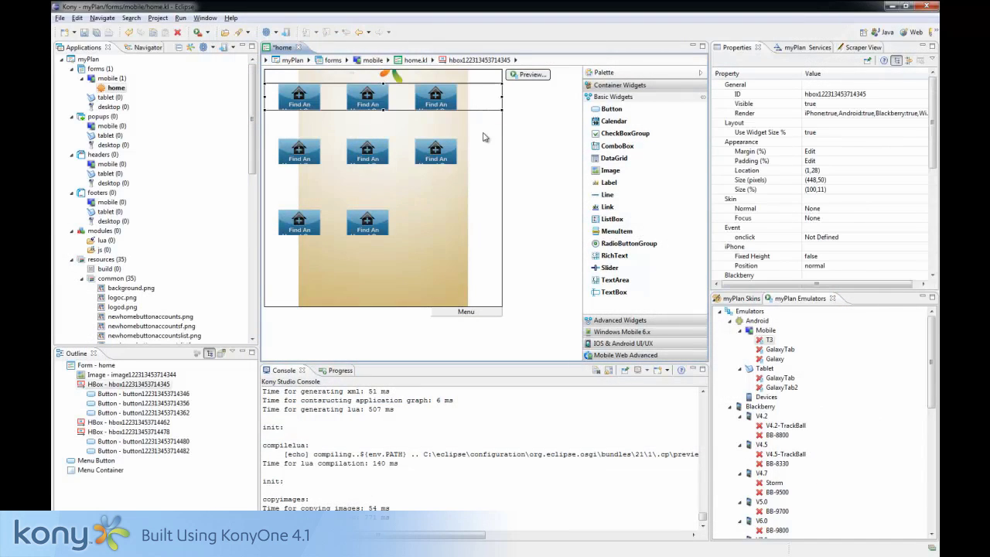
{"action": "left_click", "coordinate": [487, 161], "text": "ctrl"}
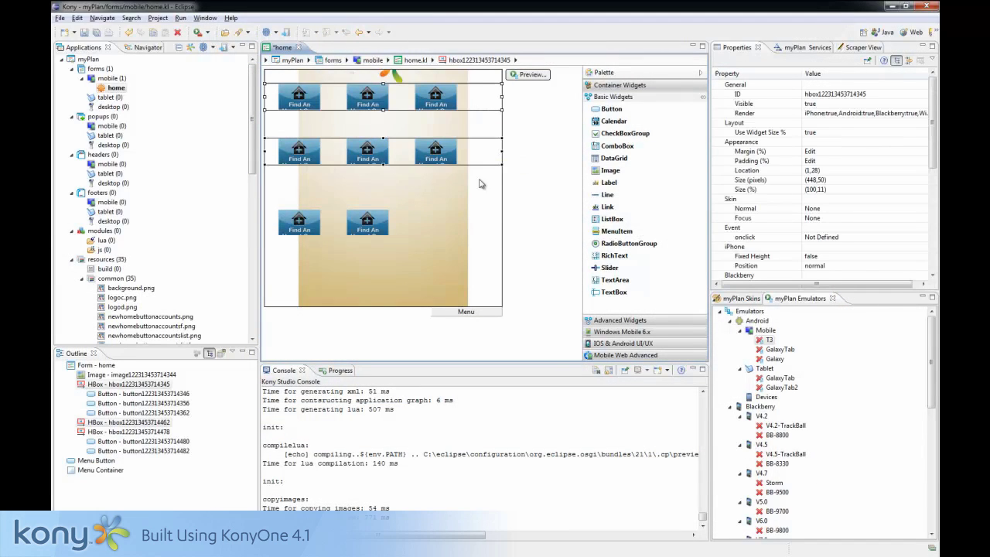
{"action": "left_click", "coordinate": [479, 216], "text": "ctrl"}
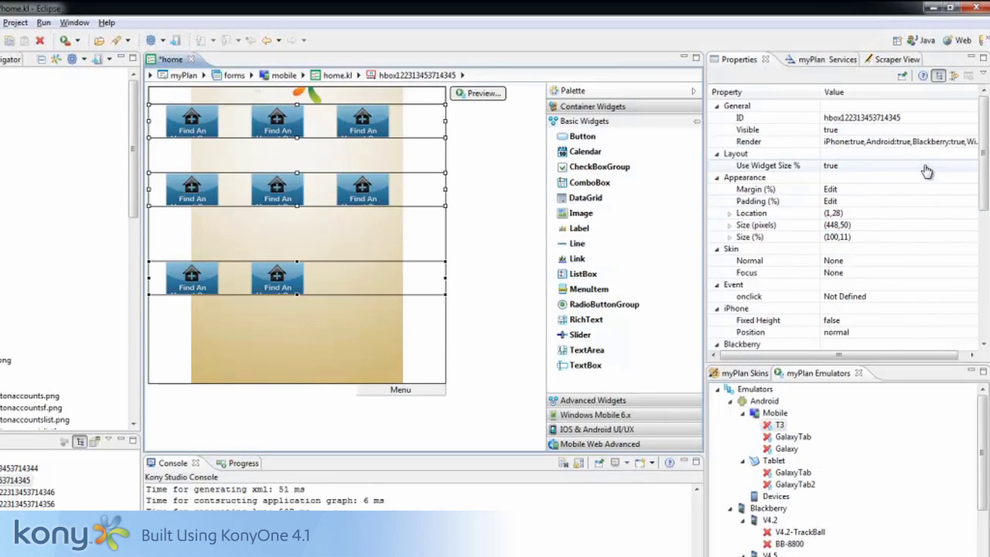
{"action": "left_click", "coordinate": [829, 168]}
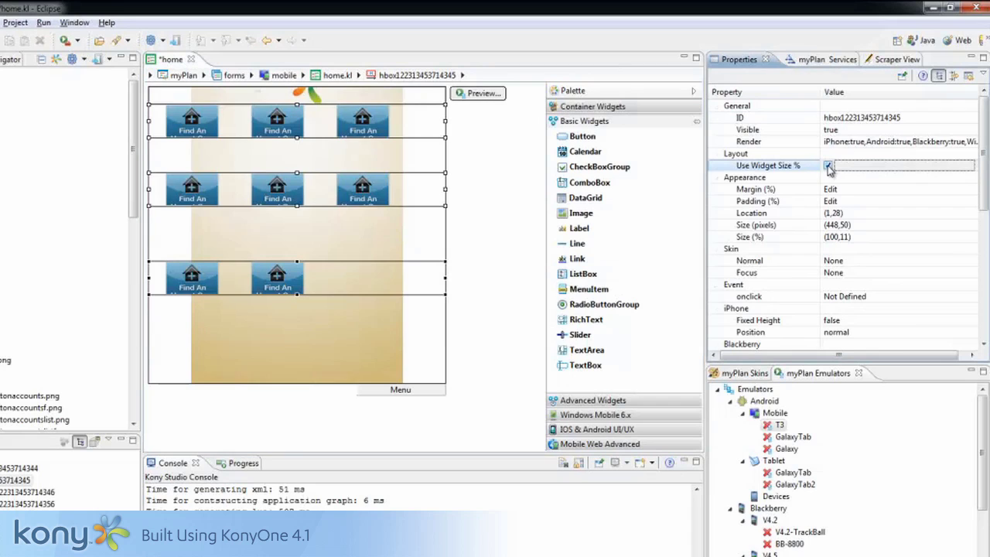
{"action": "left_click", "coordinate": [829, 167]}
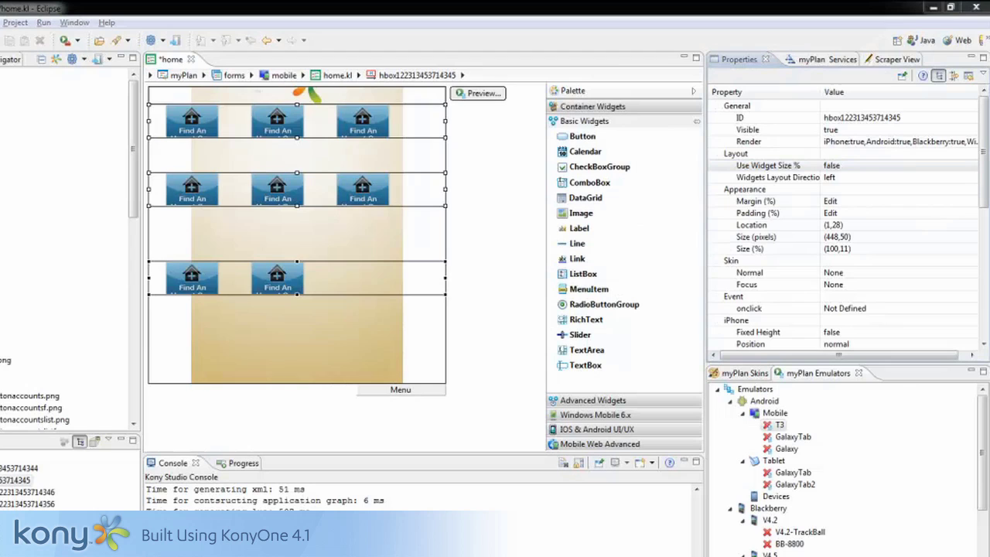
Step: Select all eight buttons on the home form, enable their Android margin and set its left value to 15 pixels
{"action": "left_click", "coordinate": [221, 127]}
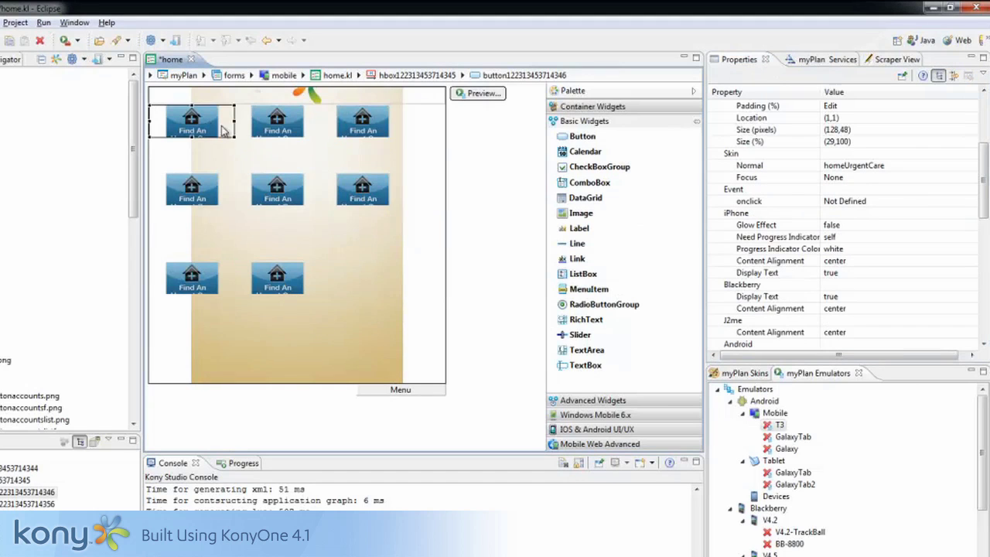
{"action": "left_click", "coordinate": [256, 130]}
{"action": "left_click", "coordinate": [341, 122]}
{"action": "left_click", "coordinate": [229, 187]}
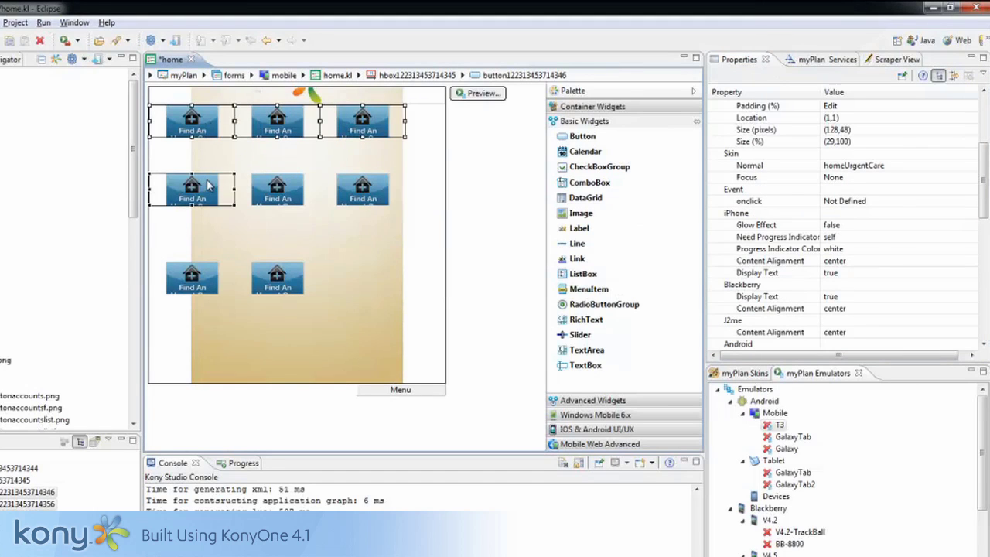
{"action": "left_click", "coordinate": [267, 190]}
{"action": "left_click", "coordinate": [344, 195]}
{"action": "left_click", "coordinate": [209, 282]}
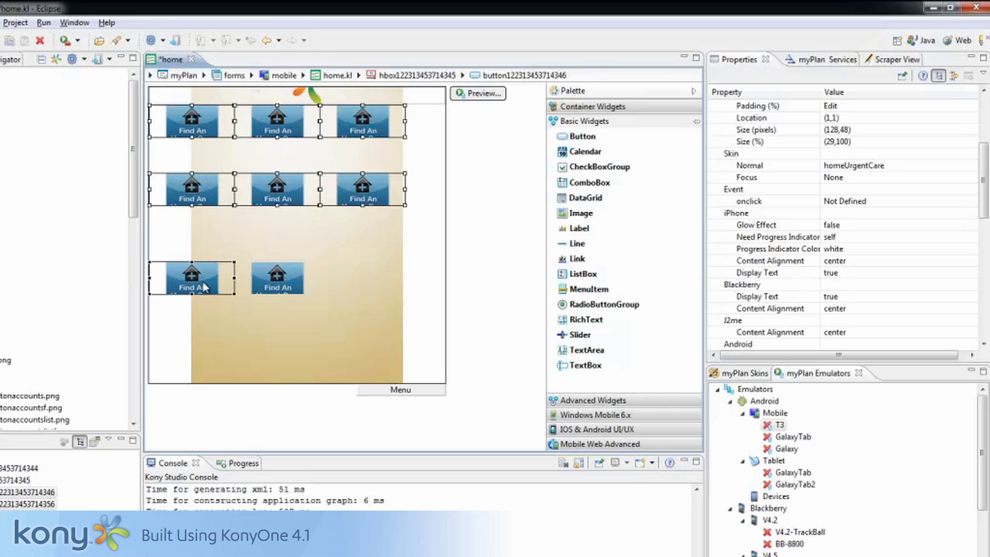
{"action": "left_click", "coordinate": [271, 286]}
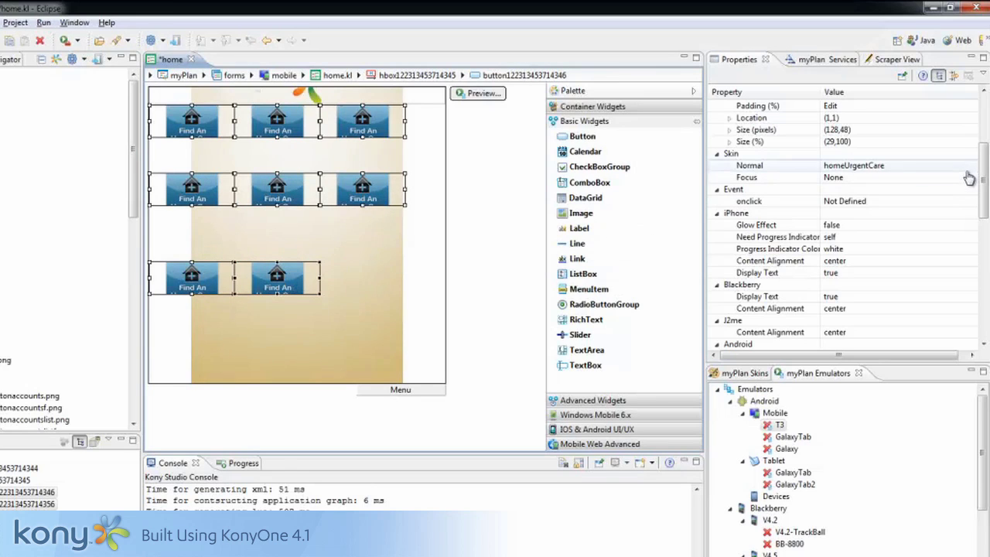
{"action": "scroll", "coordinate": [981, 175], "scroll_direction": "up", "scroll_amount": 3}
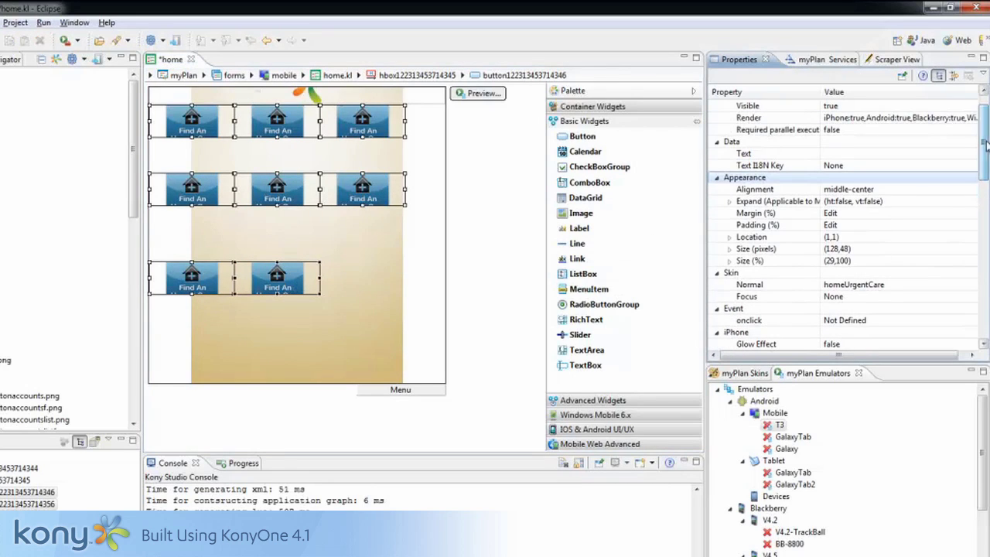
{"action": "left_click", "coordinate": [928, 215]}
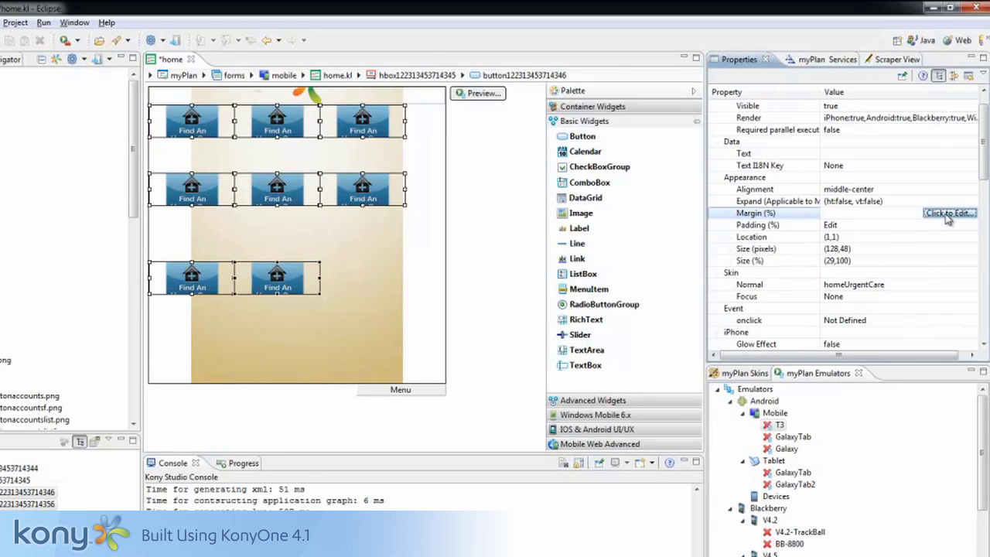
{"action": "left_click", "coordinate": [948, 215]}
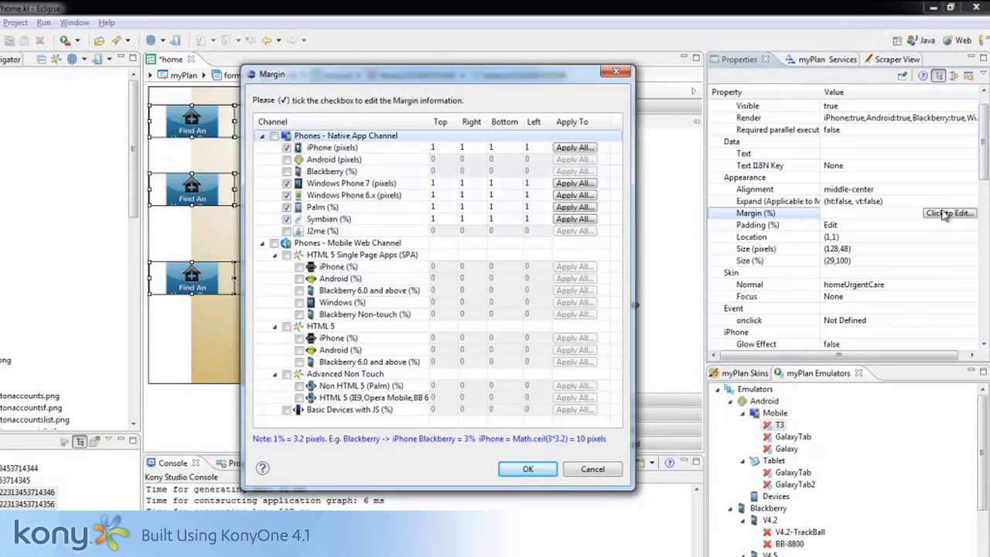
{"action": "left_click", "coordinate": [287, 160]}
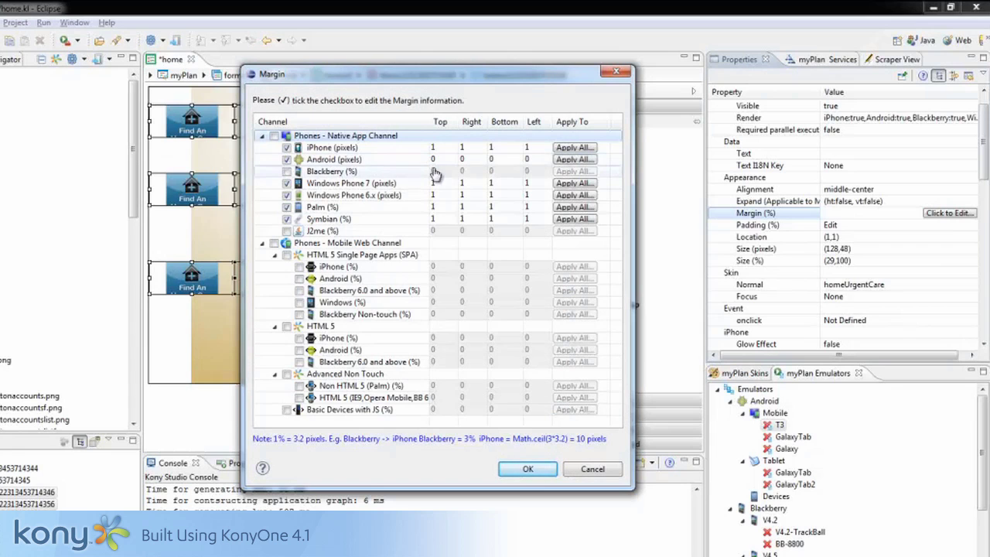
{"action": "left_click", "coordinate": [533, 159]}
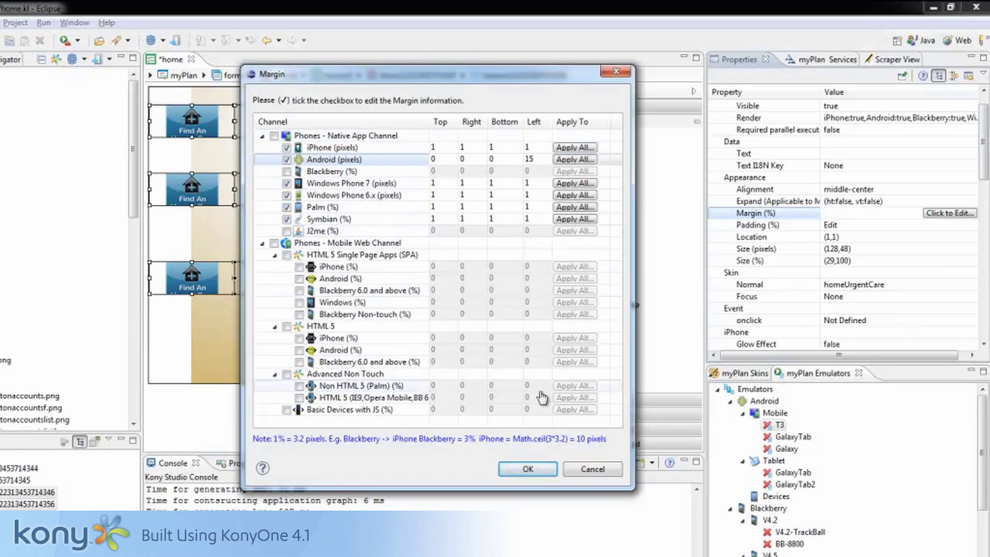
{"action": "left_click", "coordinate": [550, 472]}
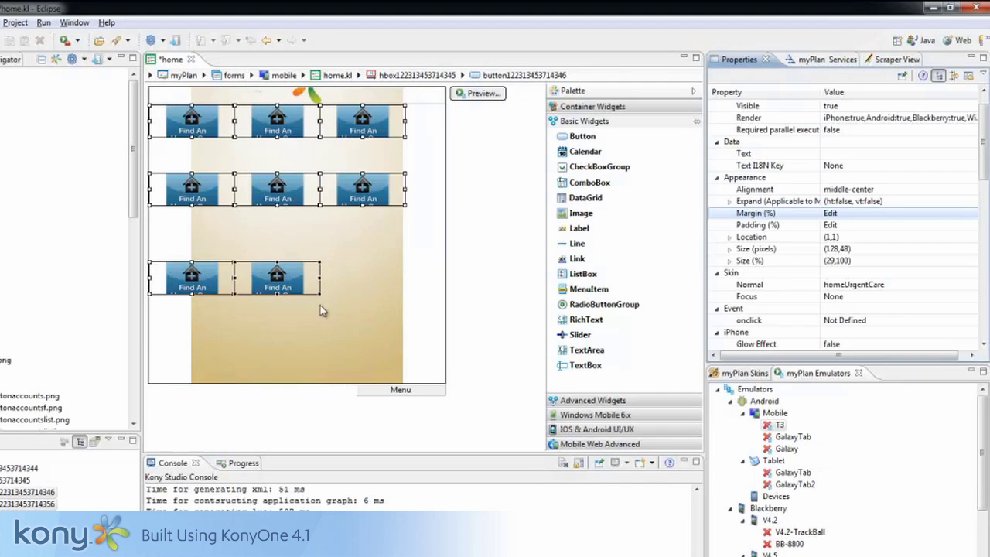
Step: Set the Android left margin of the first button in the third row to 60 pixels
{"action": "left_click", "coordinate": [217, 286]}
{"action": "left_click", "coordinate": [832, 212]}
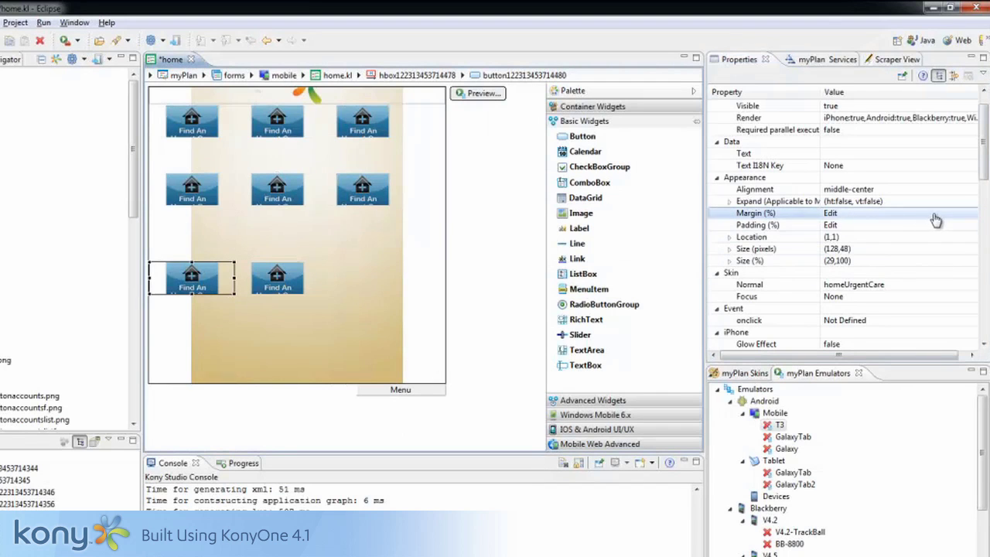
{"action": "left_click", "coordinate": [948, 213]}
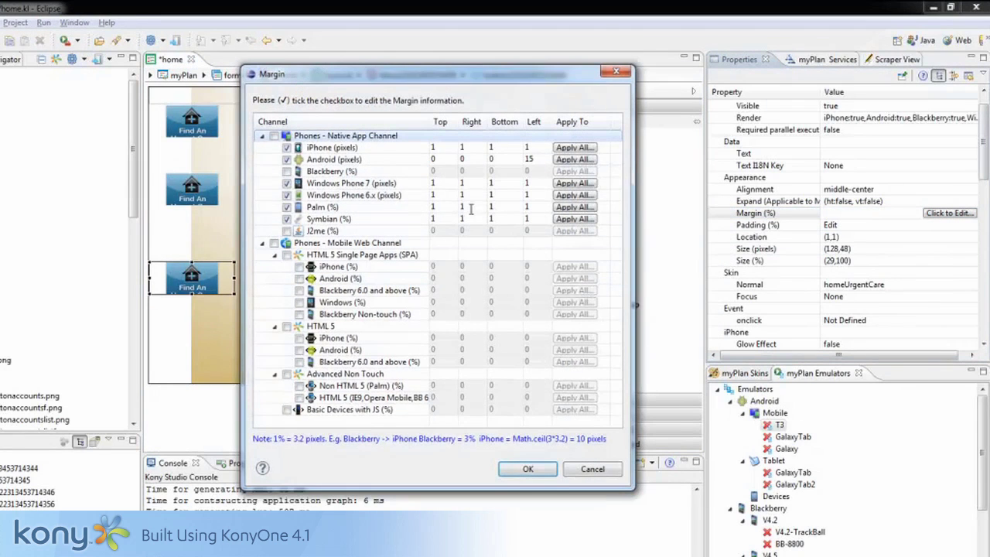
{"action": "left_click", "coordinate": [527, 159]}
{"action": "type", "text": "60"}
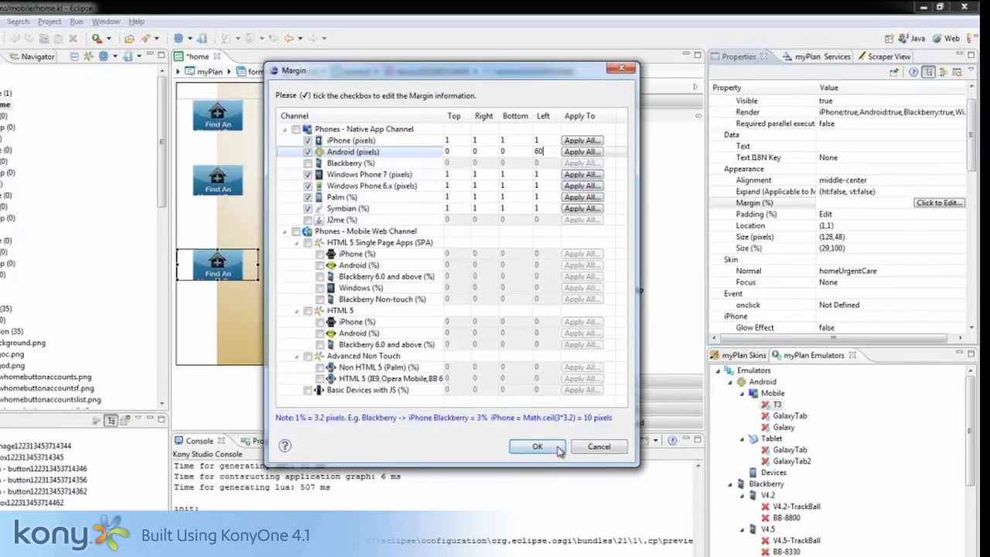
{"action": "left_click", "coordinate": [527, 469]}
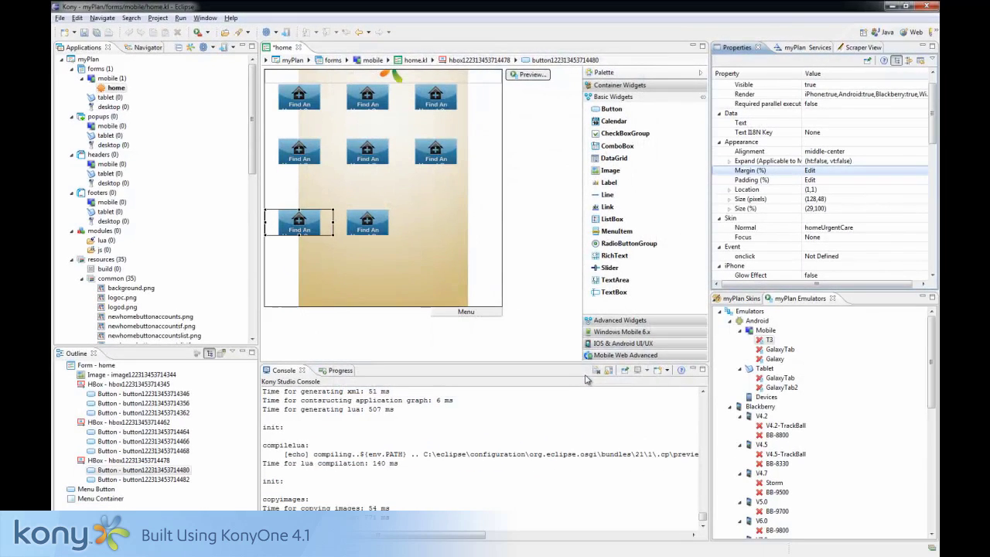
Step: Preview the home form on the native Android platform to check the button grid, and return to the form editor
{"action": "left_click", "coordinate": [532, 78]}
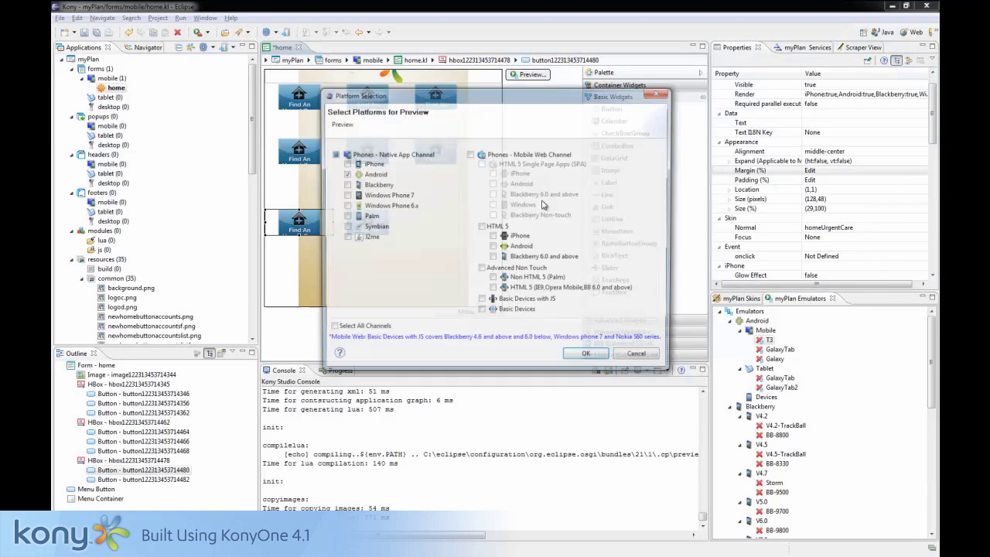
{"action": "left_click", "coordinate": [586, 353]}
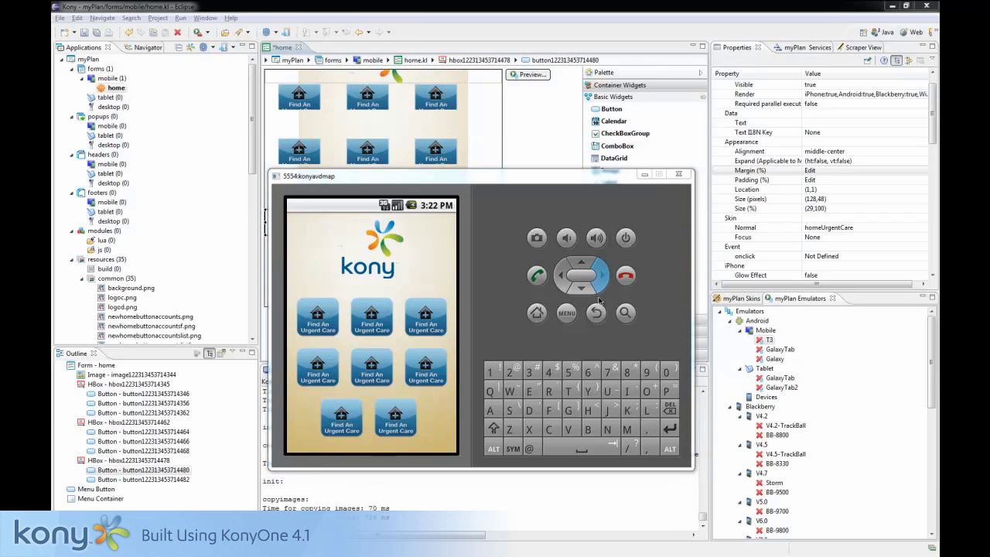
{"action": "left_click", "coordinate": [550, 144]}
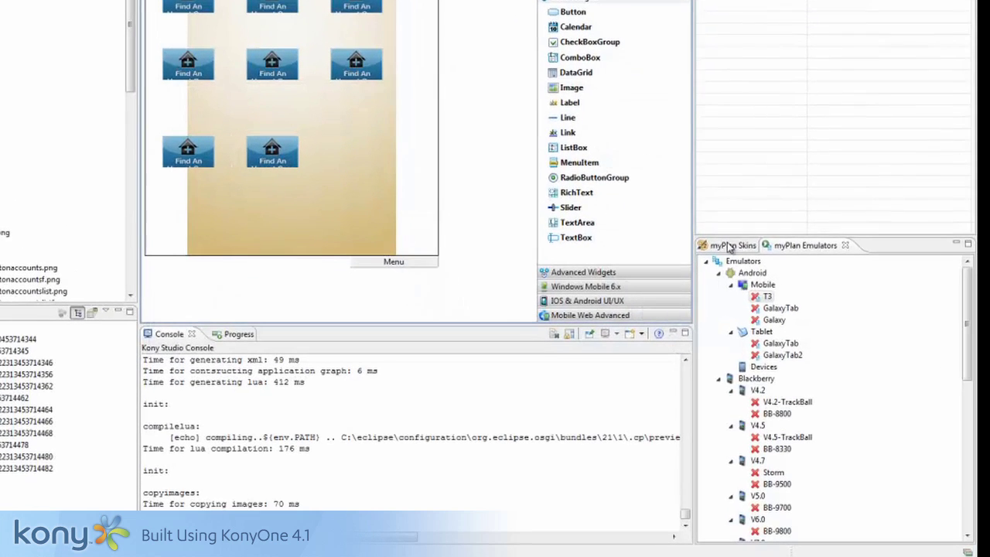
Step: Expand the Button skins of the myPlan default theme and copy the homeUrgentCare skin
{"action": "left_click", "coordinate": [736, 300]}
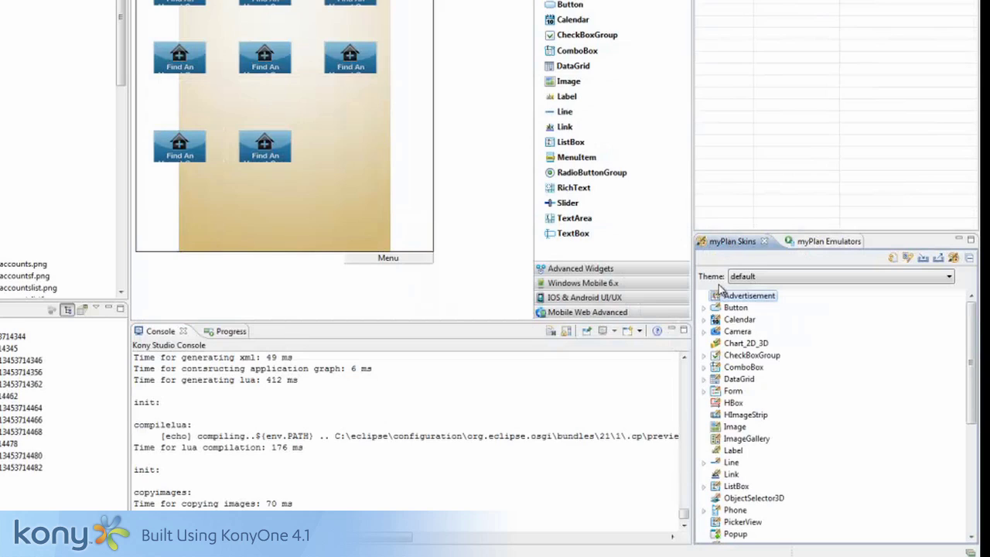
{"action": "left_click", "coordinate": [704, 309]}
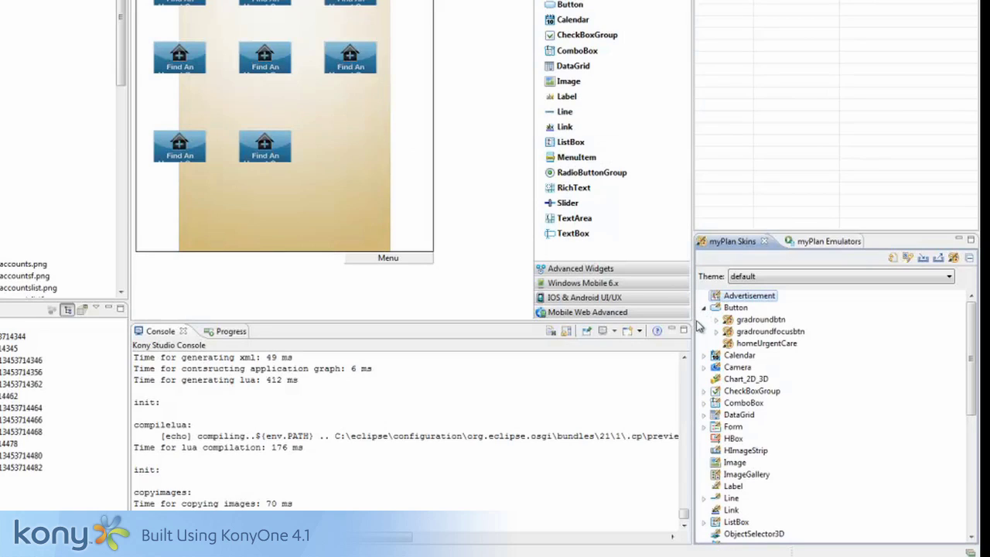
{"action": "left_click", "coordinate": [778, 348]}
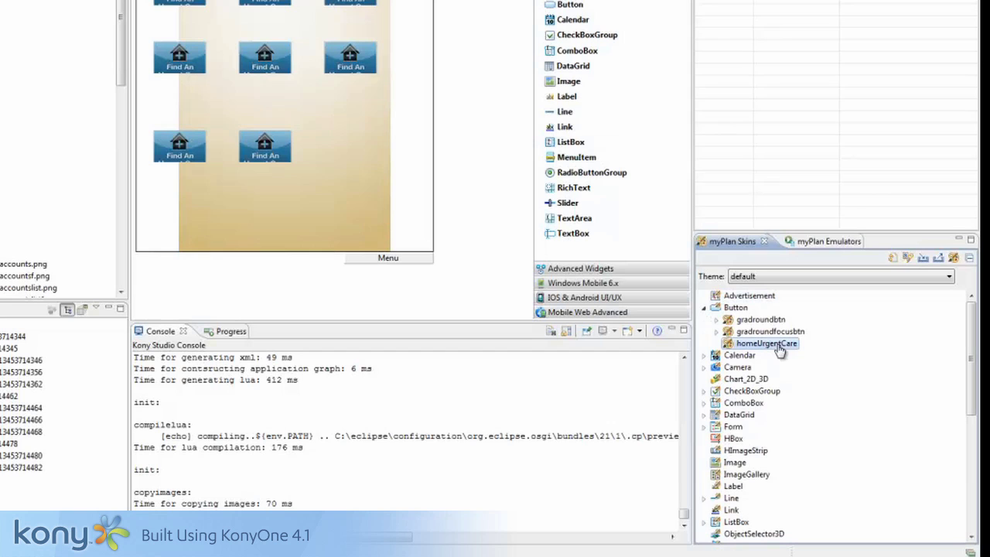
{"action": "right_click", "coordinate": [779, 350]}
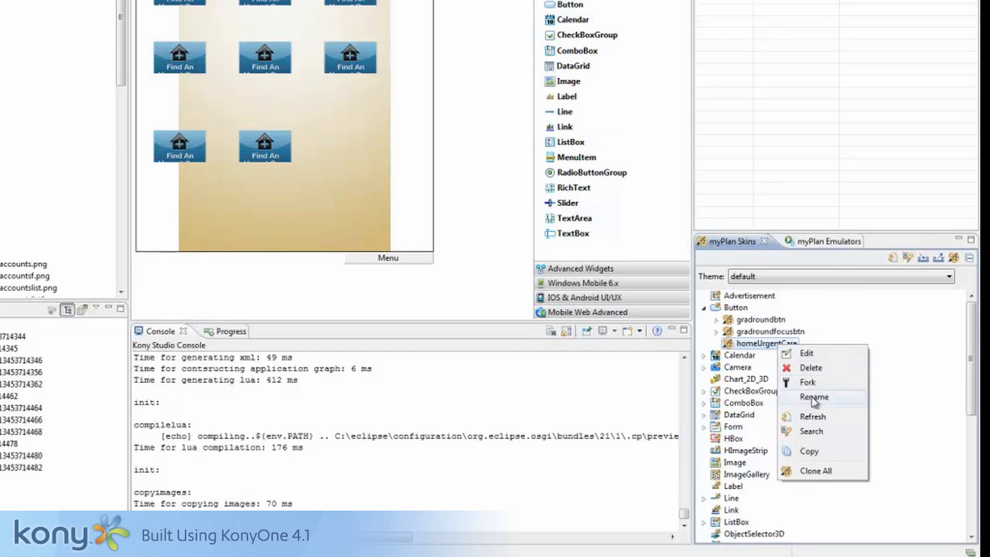
{"action": "left_click", "coordinate": [814, 456]}
Step: Paste the copied skin into the Button skins under the name homeFindDoctorf
{"action": "right_click", "coordinate": [738, 309]}
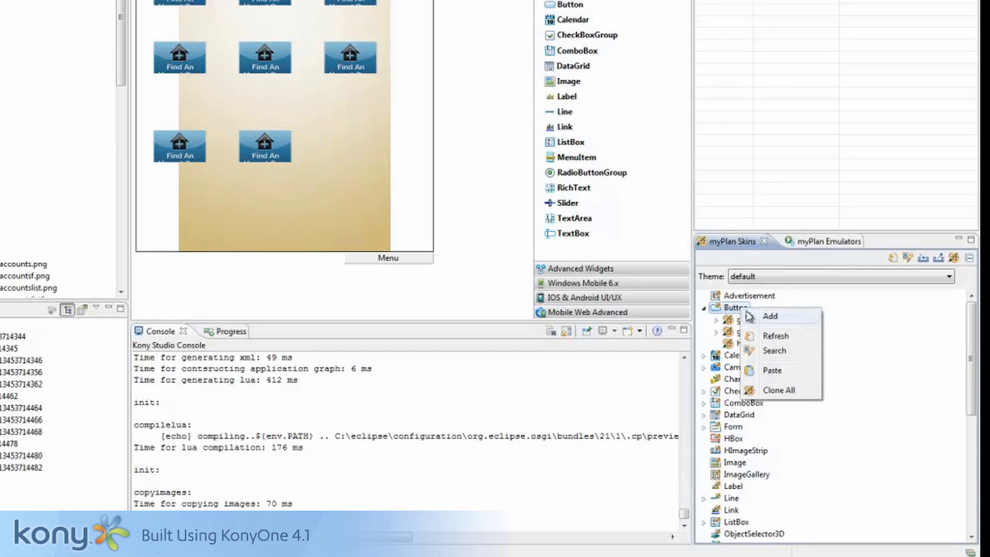
{"action": "left_click", "coordinate": [786, 367]}
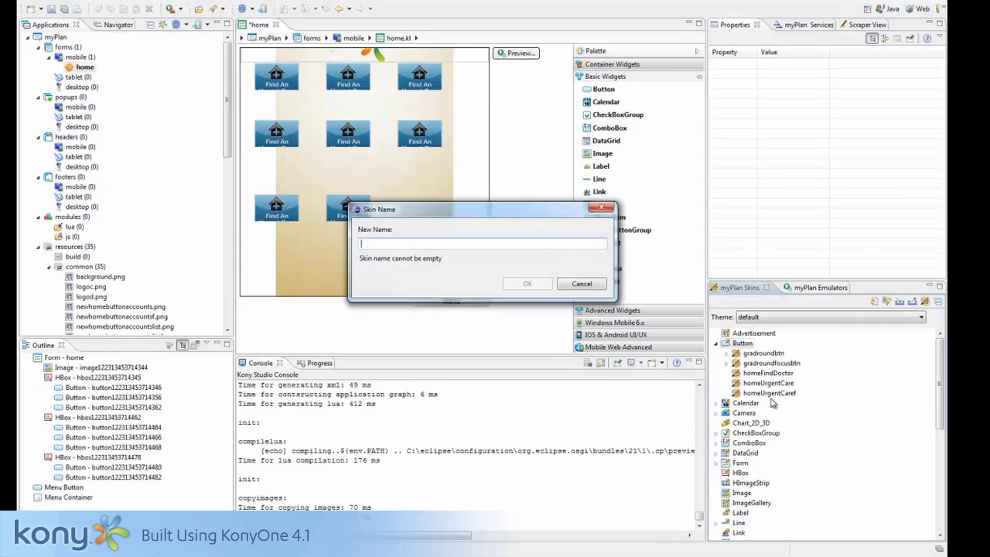
{"action": "type", "text": "home"}
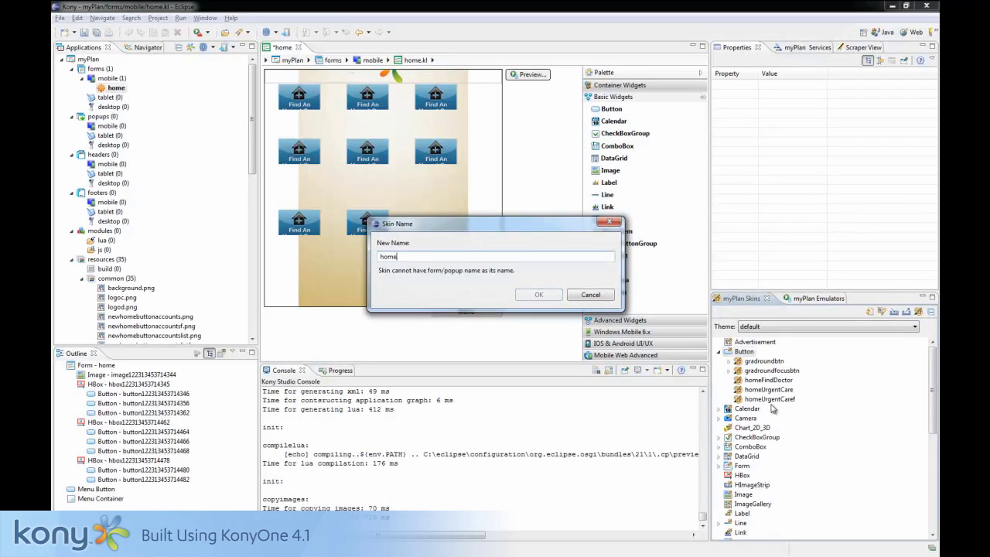
{"action": "type", "text": "FindDoctorf"}
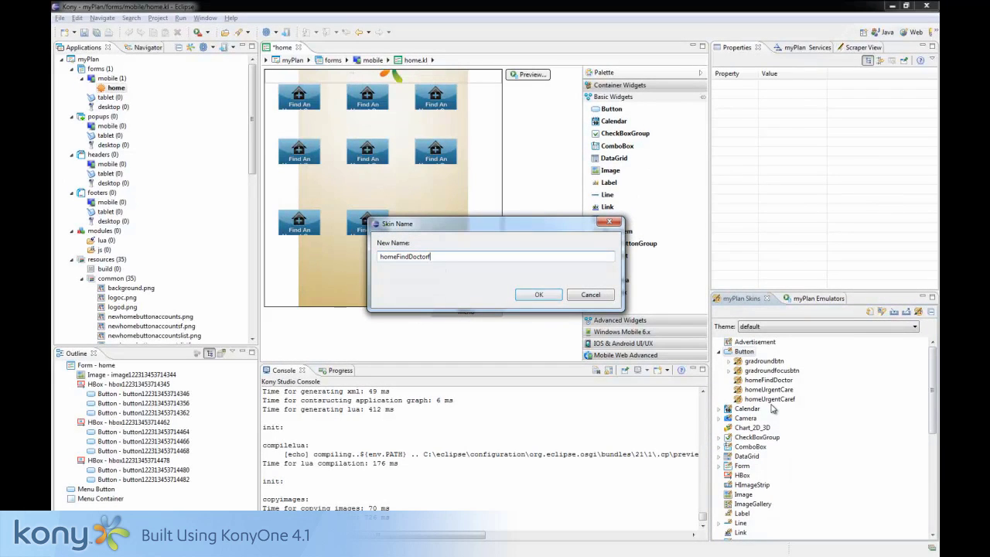
{"action": "left_click", "coordinate": [546, 297]}
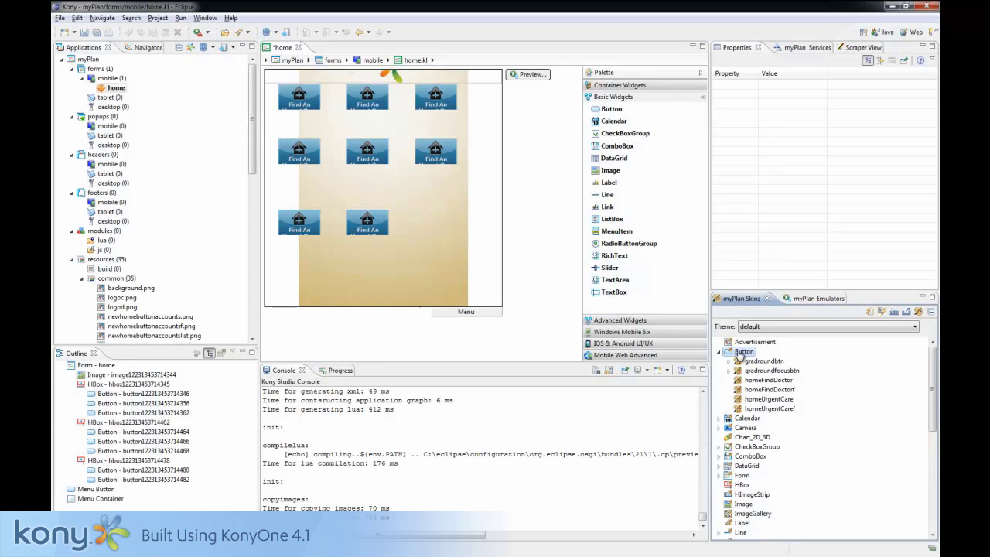
Step: Paste another copy of the skin into the Button skins, named homeFindPharmacy
{"action": "right_click", "coordinate": [739, 352]}
{"action": "left_click", "coordinate": [770, 402]}
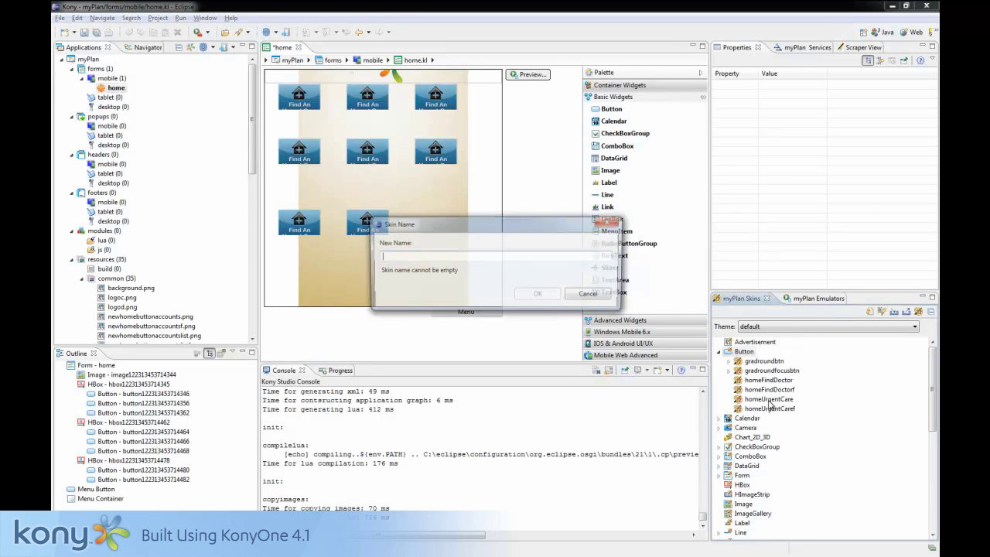
{"action": "type", "text": "homeFindPharmacy"}
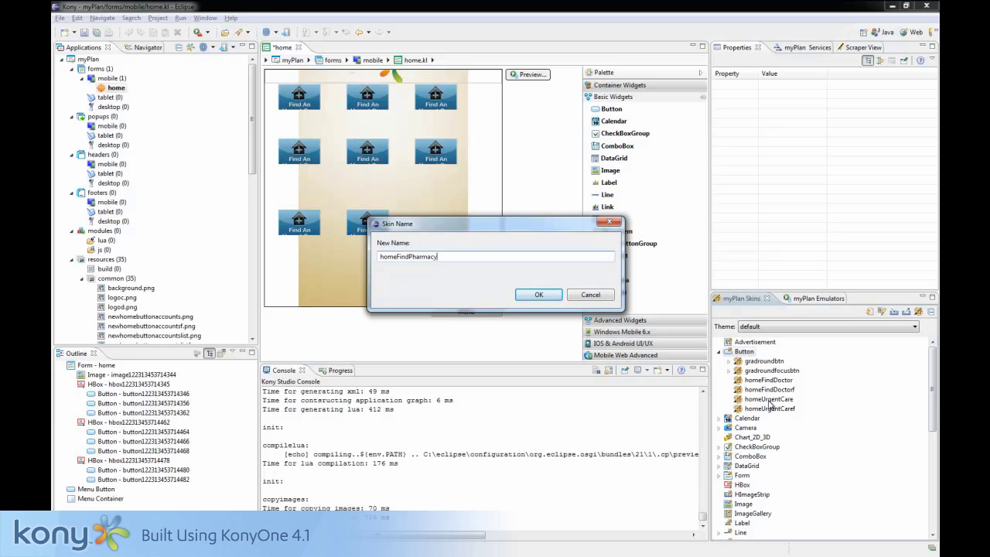
{"action": "key", "text": "Return"}
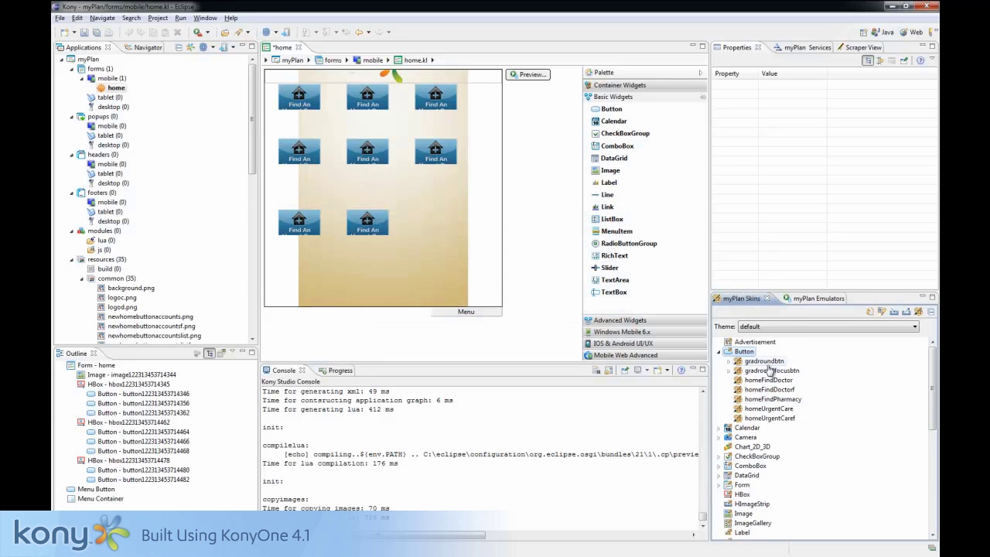
Step: Paste a further copy of the skin into the Button skins as homeFindPharmacyf
{"action": "right_click", "coordinate": [746, 354]}
{"action": "left_click", "coordinate": [784, 403]}
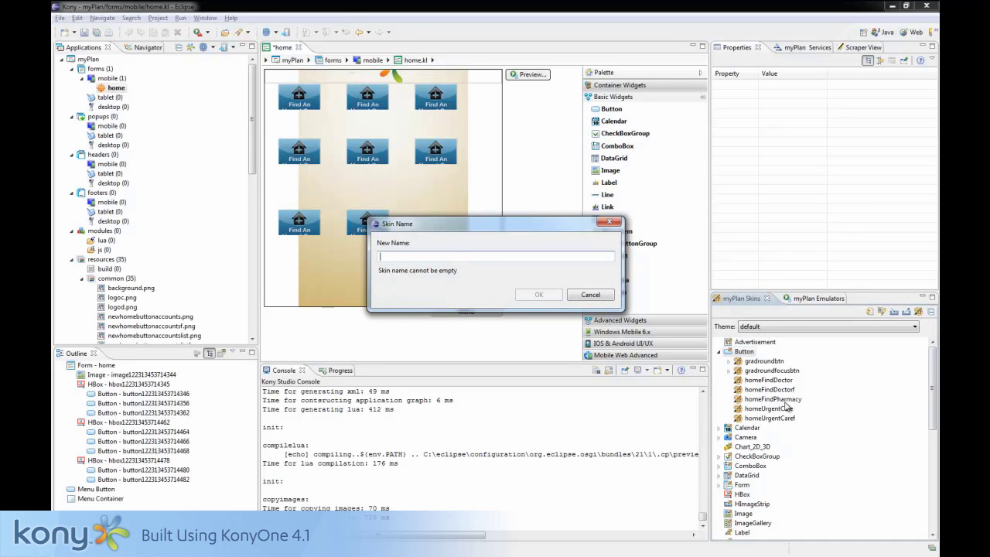
{"action": "type", "text": "homeFindPhar"}
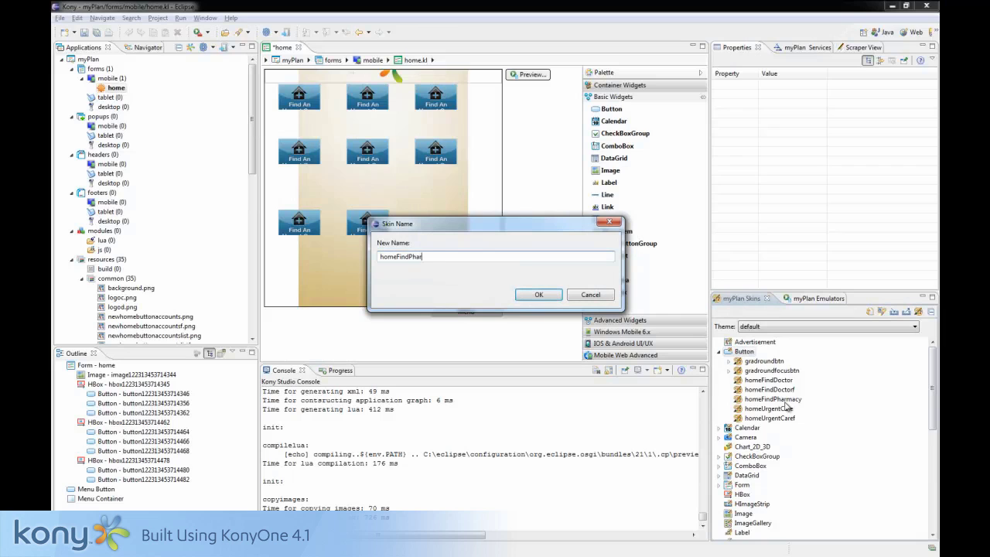
{"action": "type", "text": "macyf"}
{"action": "left_click", "coordinate": [534, 296]}
Step: Set the normal skin of the middle button in the first row to homeFindDoctor
{"action": "left_click", "coordinate": [362, 105]}
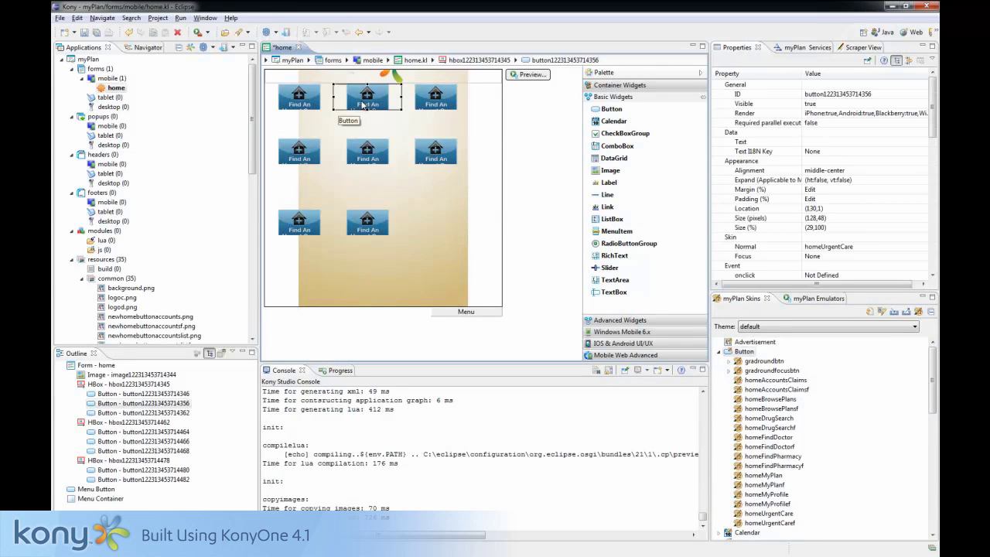
{"action": "left_click", "coordinate": [910, 247]}
{"action": "left_click", "coordinate": [922, 246]}
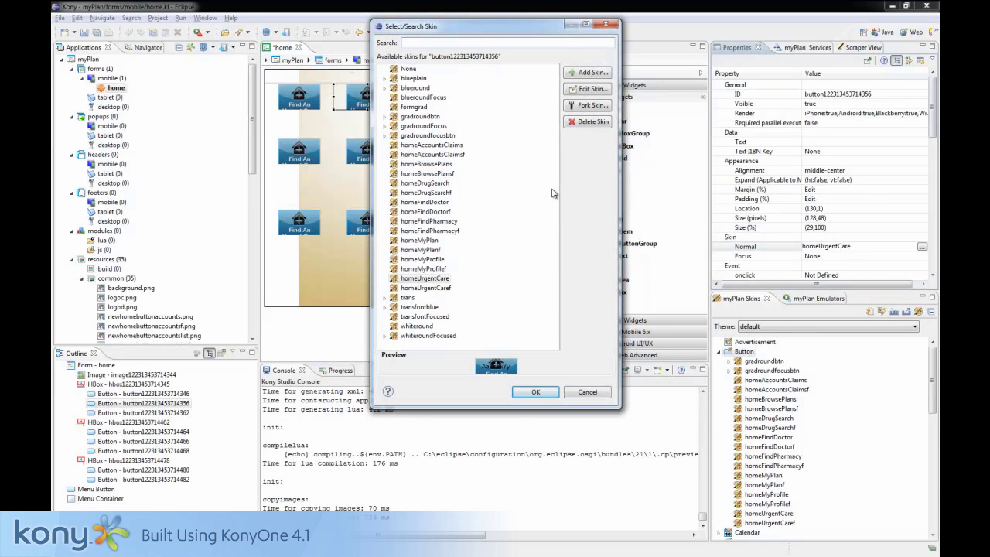
{"action": "left_click", "coordinate": [433, 203]}
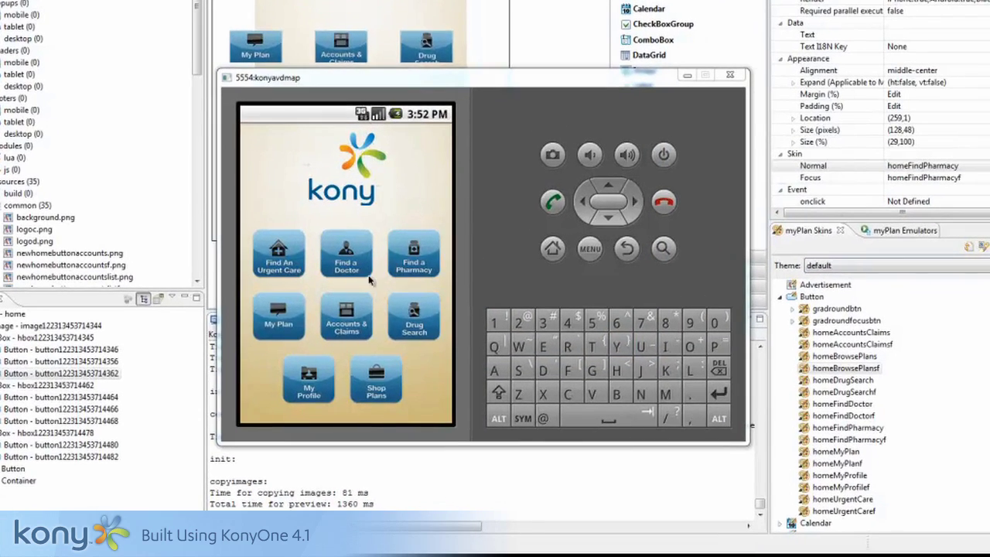
Step: Test the Find An Urgent Care button in the Android emulator preview of the home form
{"action": "left_click", "coordinate": [285, 257]}
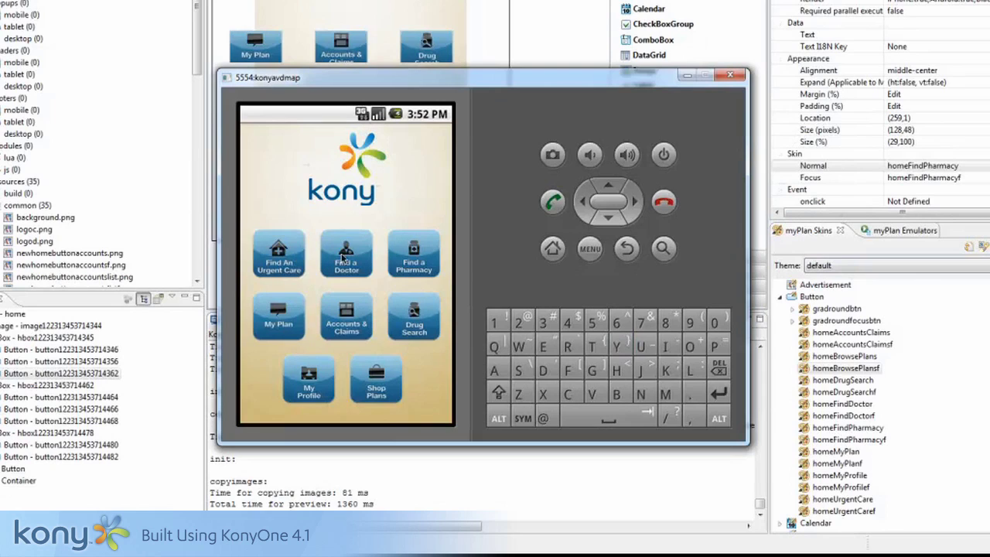
Step: Test the Shop Plans button in the Android emulator preview of the home form
{"action": "left_click", "coordinate": [393, 385]}
{"action": "left_click", "coordinate": [719, 419]}
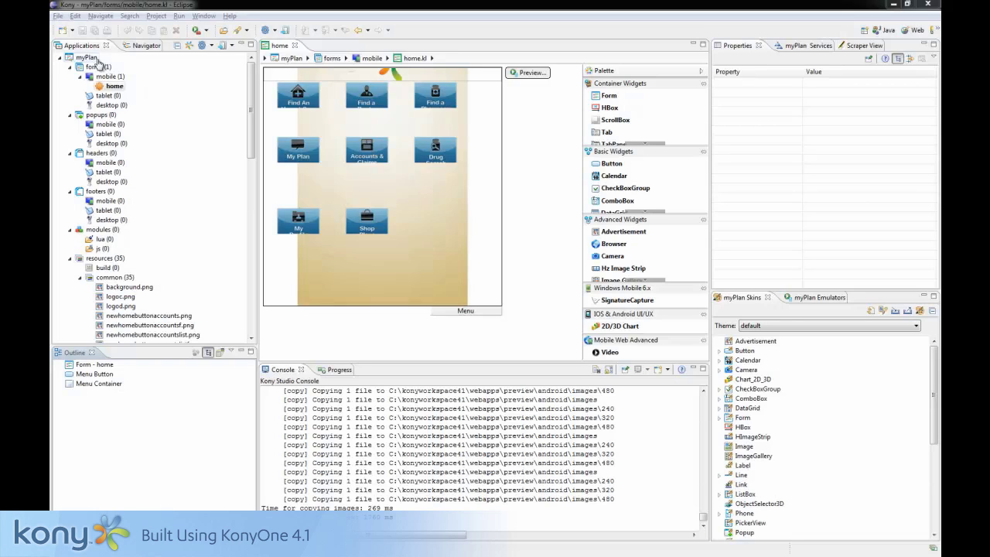
Step: Start platform porting for the myPlan application with Android as the source platform and HTML 5 Android under Mobile Web as the target
{"action": "right_click", "coordinate": [97, 61]}
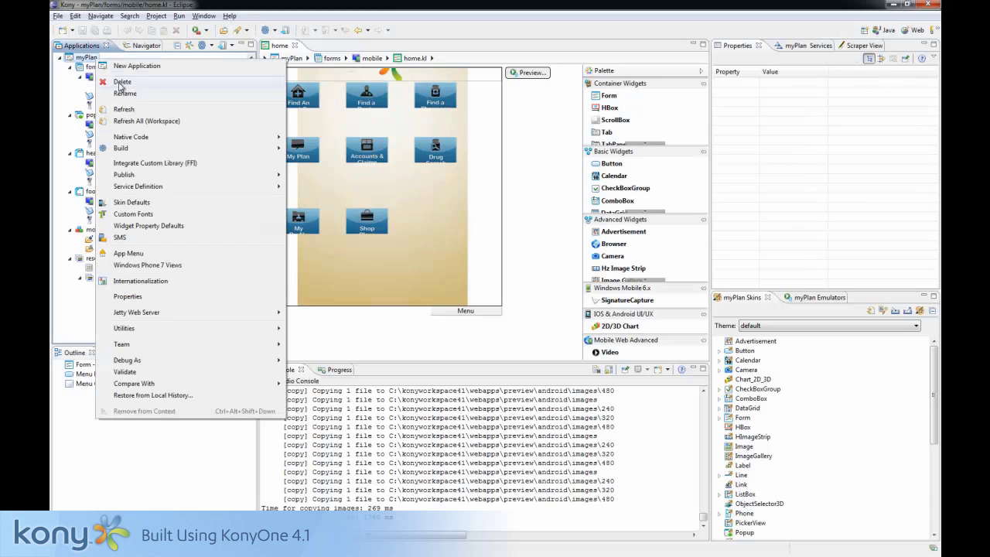
{"action": "mouse_move", "coordinate": [158, 331]}
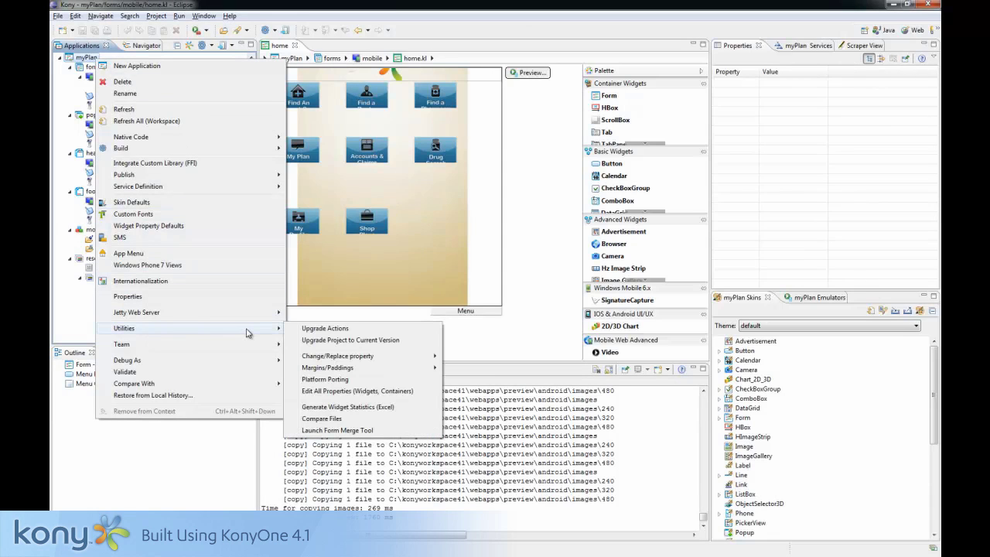
{"action": "left_click", "coordinate": [326, 379]}
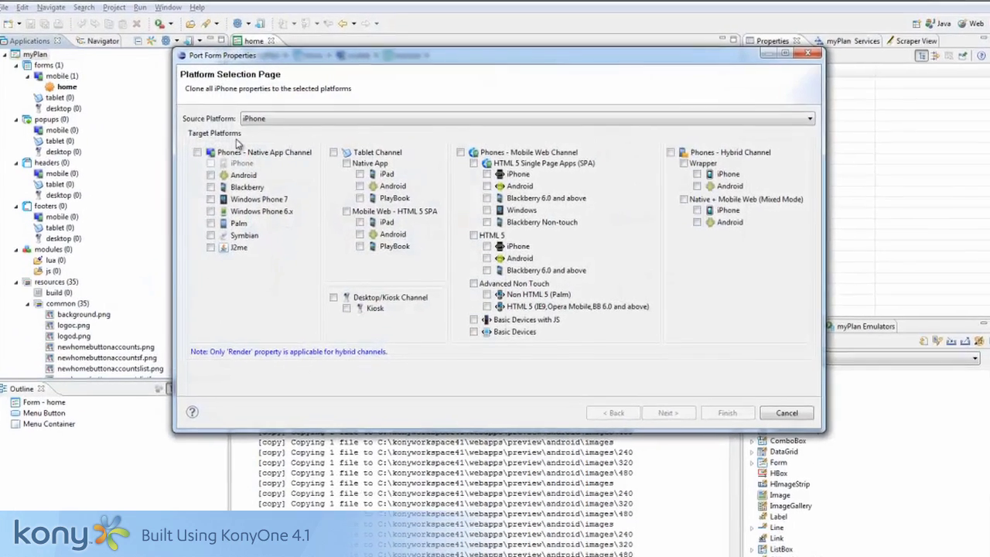
{"action": "left_click", "coordinate": [284, 114]}
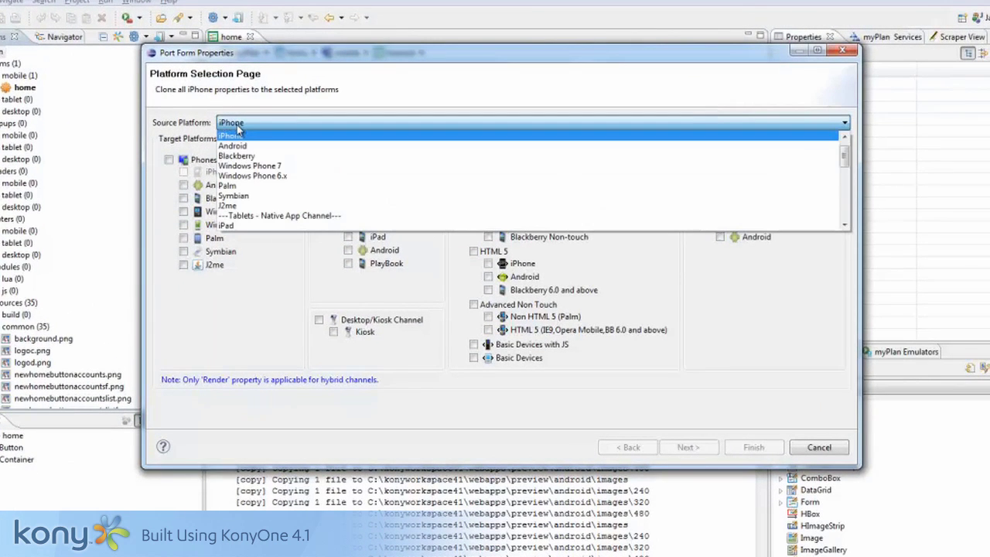
{"action": "left_click", "coordinate": [232, 145]}
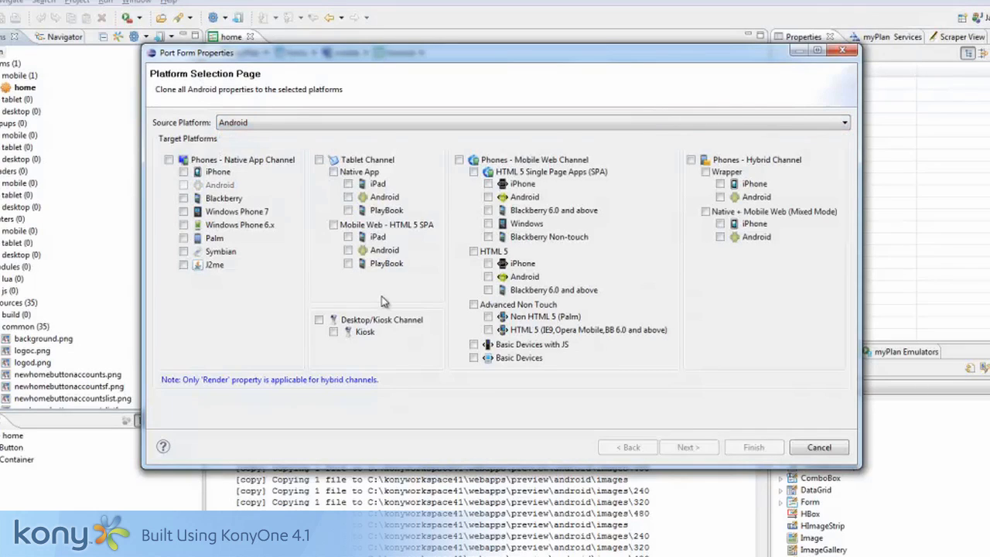
{"action": "left_click", "coordinate": [488, 276]}
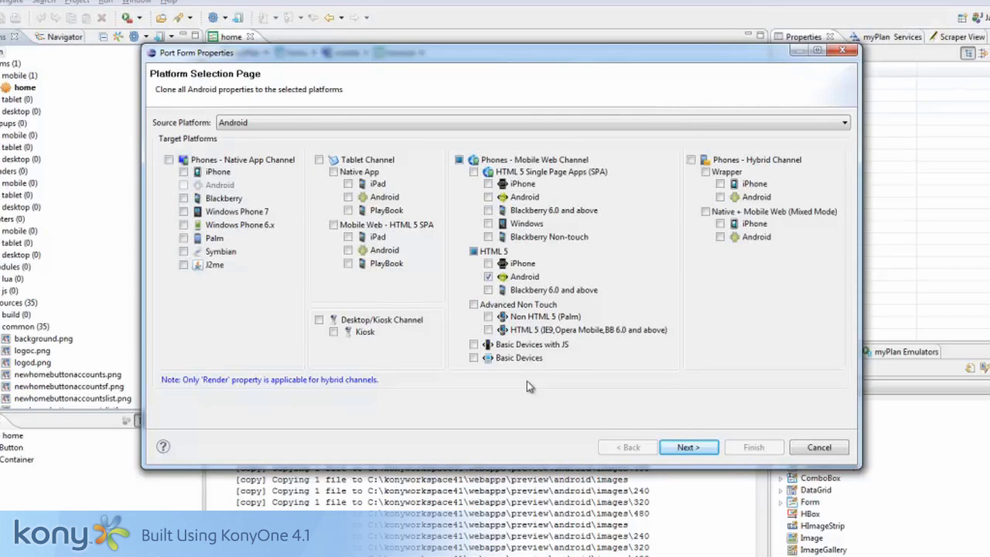
{"action": "left_click", "coordinate": [691, 449]}
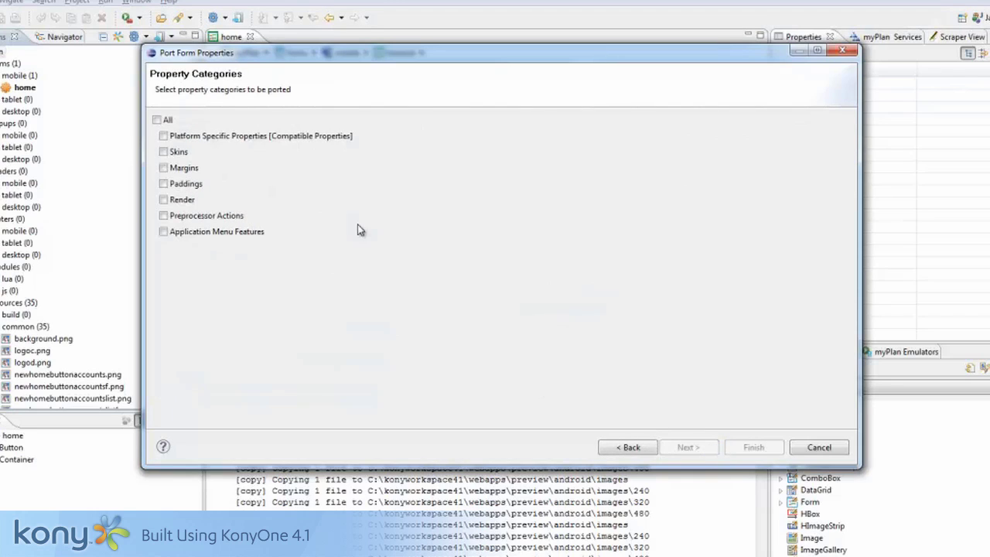
Step: Include all property categories in the port and run it for the home form with all its widgets
{"action": "left_click", "coordinate": [157, 120]}
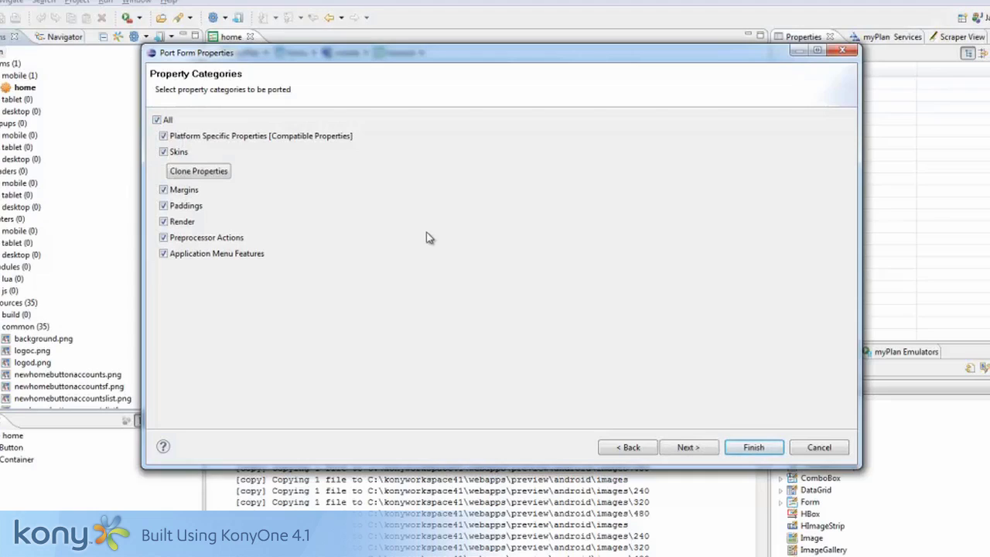
{"action": "left_click", "coordinate": [692, 446]}
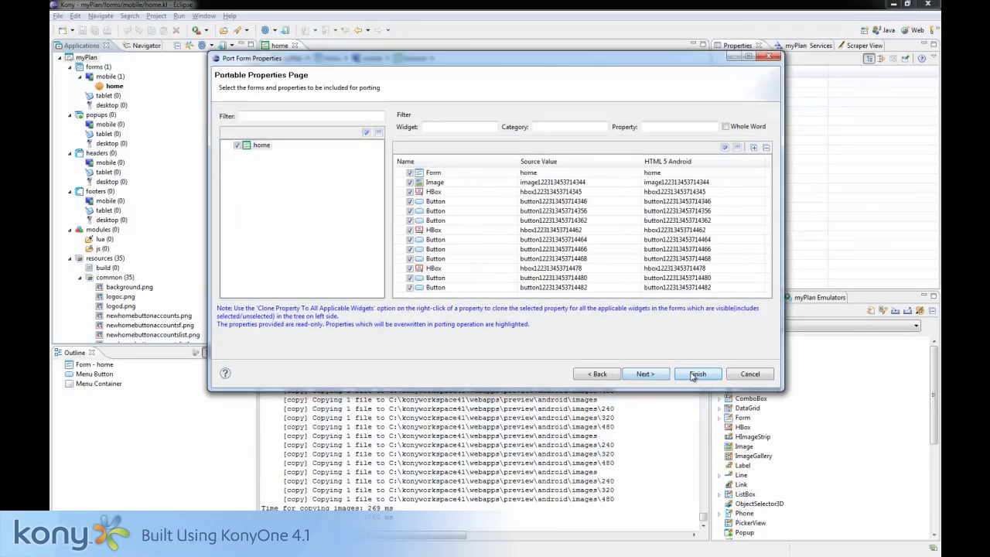
{"action": "left_click", "coordinate": [721, 407]}
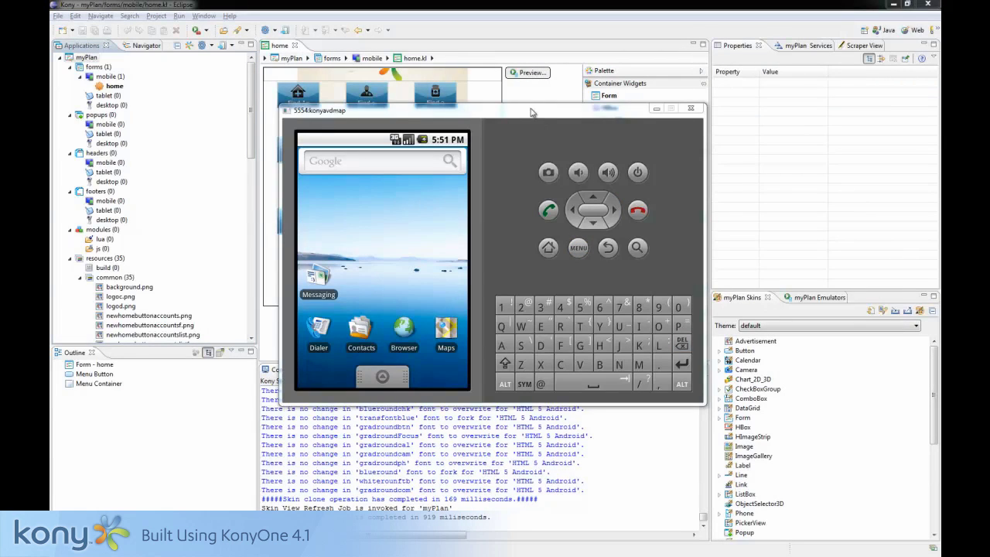
{"action": "left_click", "coordinate": [530, 113]}
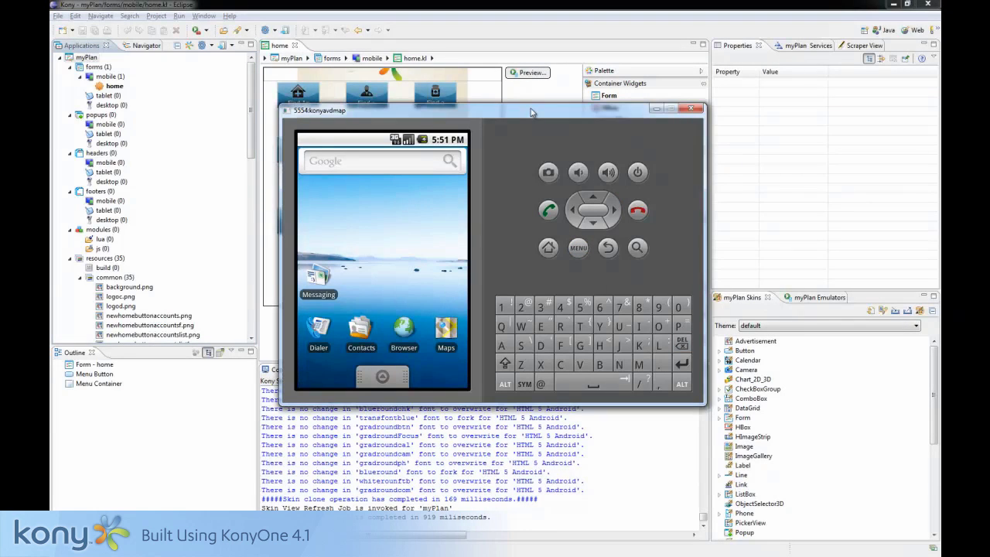
{"action": "left_click", "coordinate": [407, 330]}
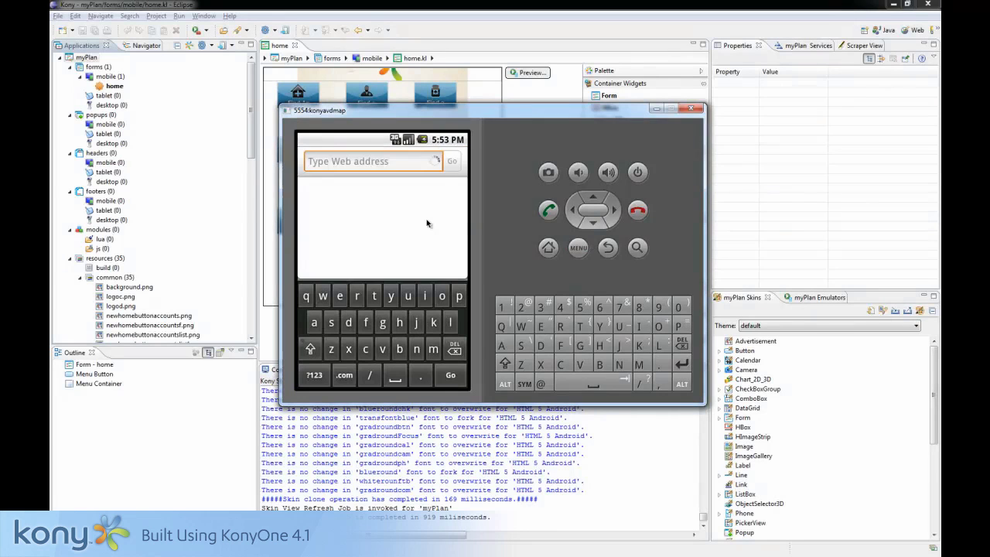
{"action": "type", "text": "http"}
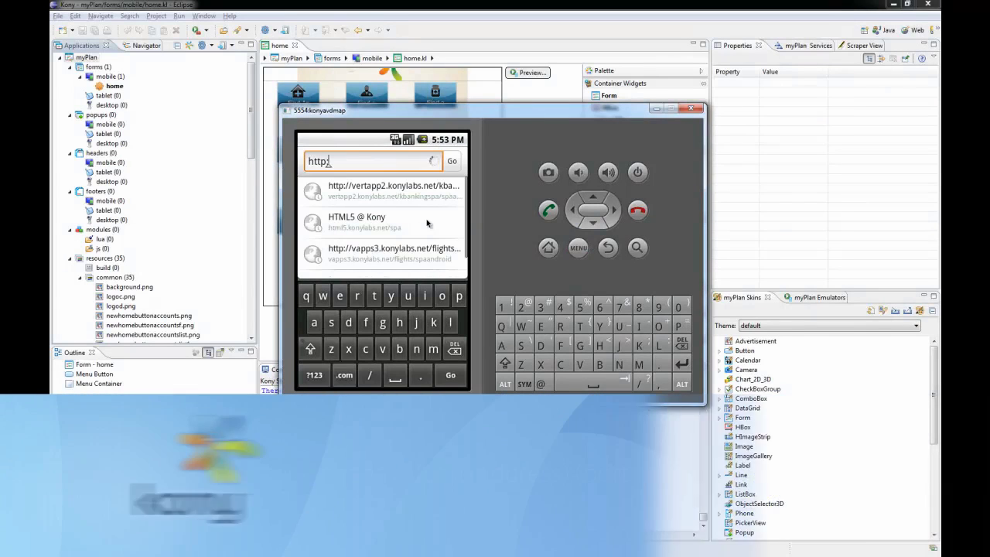
{"action": "type", "text": "://10"}
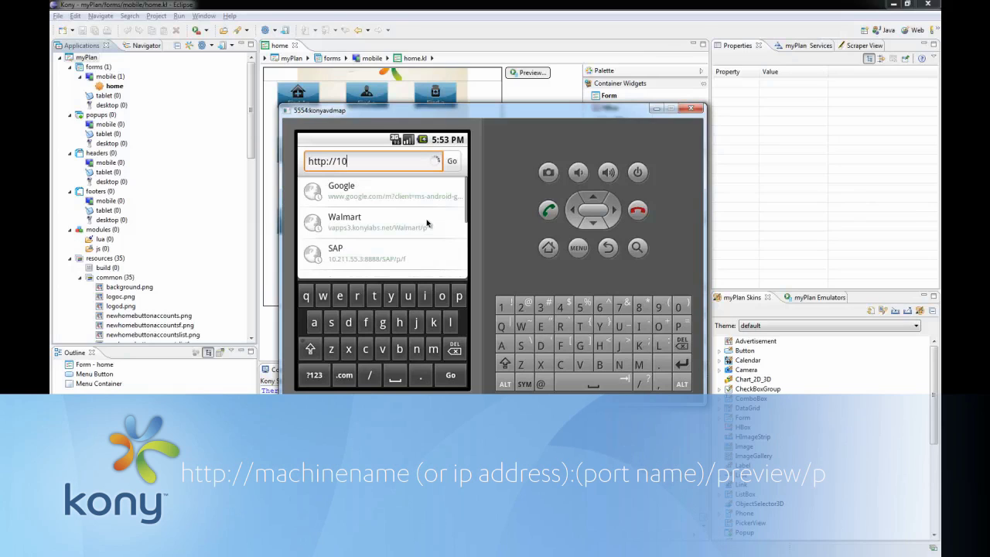
{"action": "type", "text": ".44.26.96"}
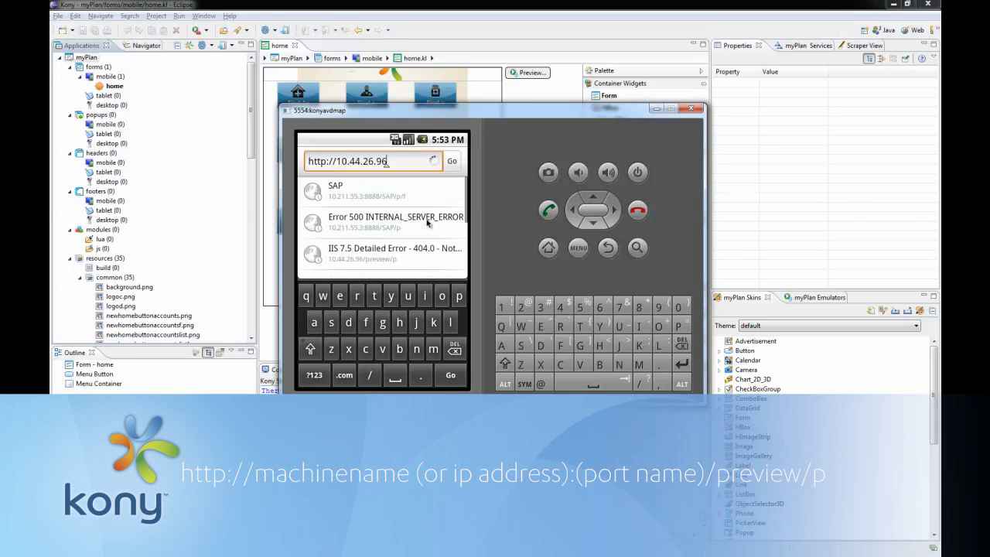
{"action": "type", "text": ":888"}
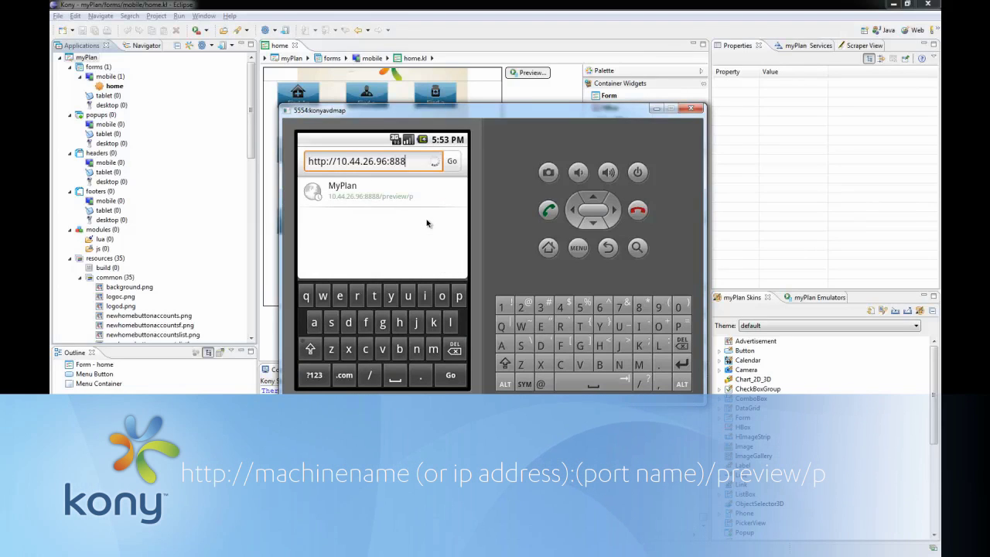
{"action": "type", "text": "8/prev"}
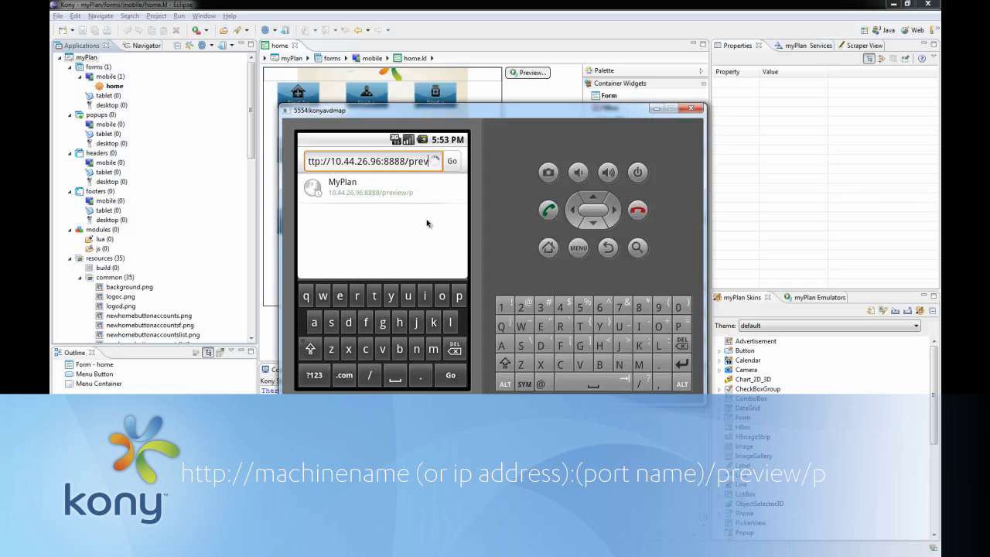
{"action": "type", "text": "iew/p"}
{"action": "key", "text": "Return"}
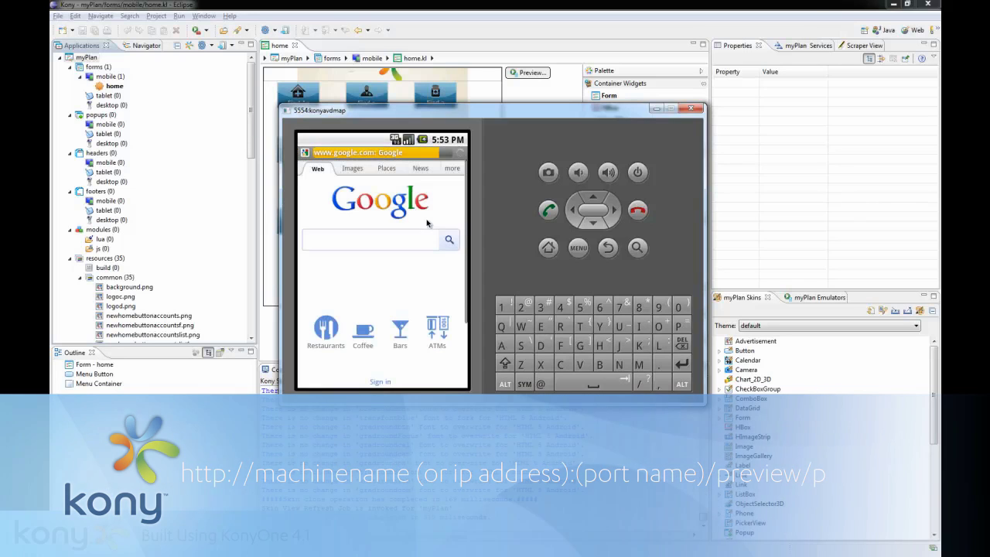